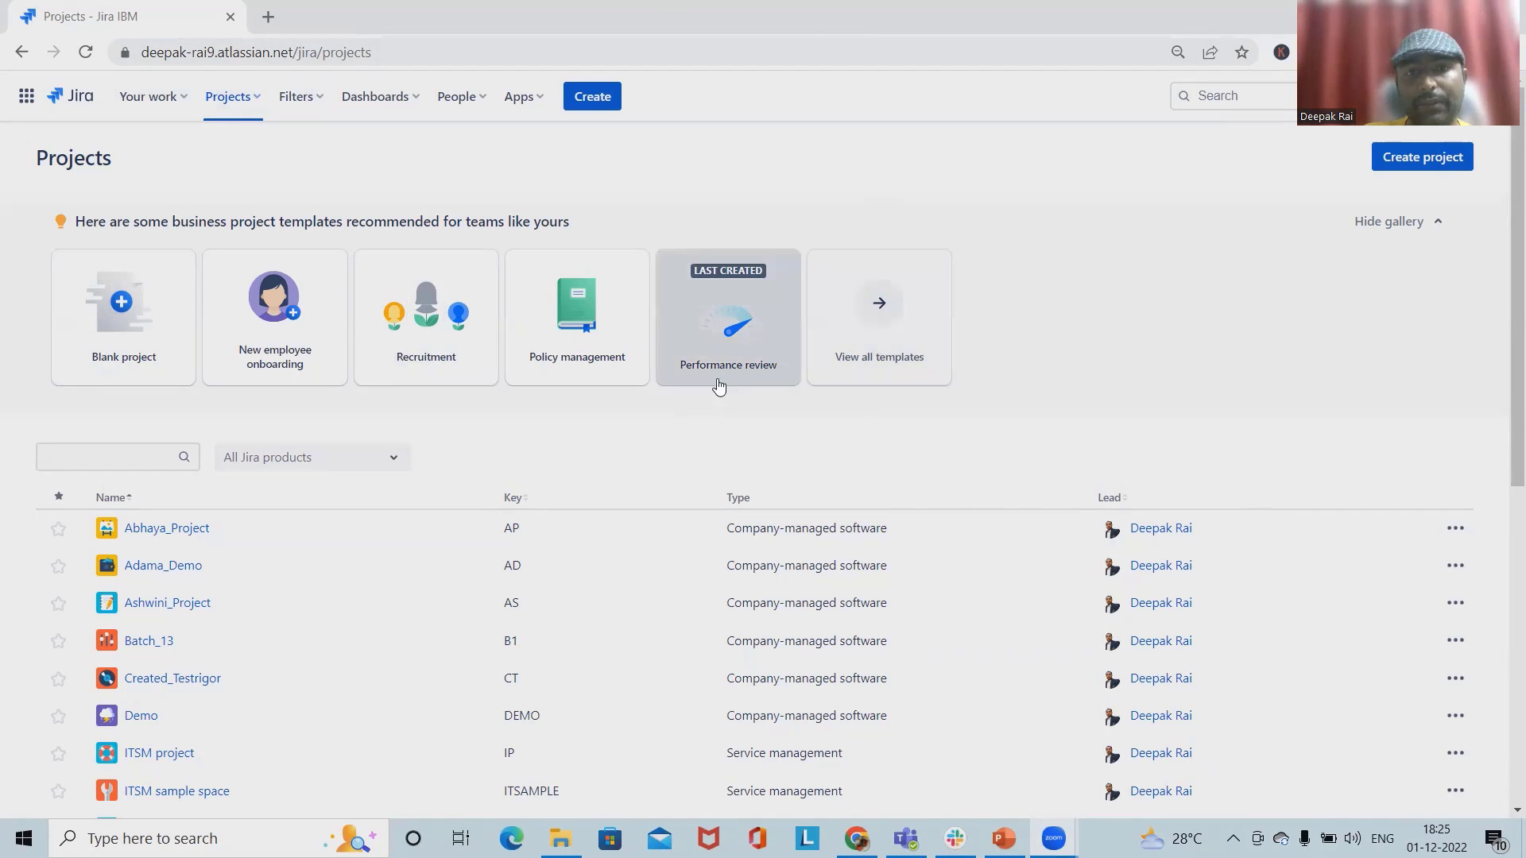
Look at the Performance review template, then leave the template gallery for the projects list
click(702, 346)
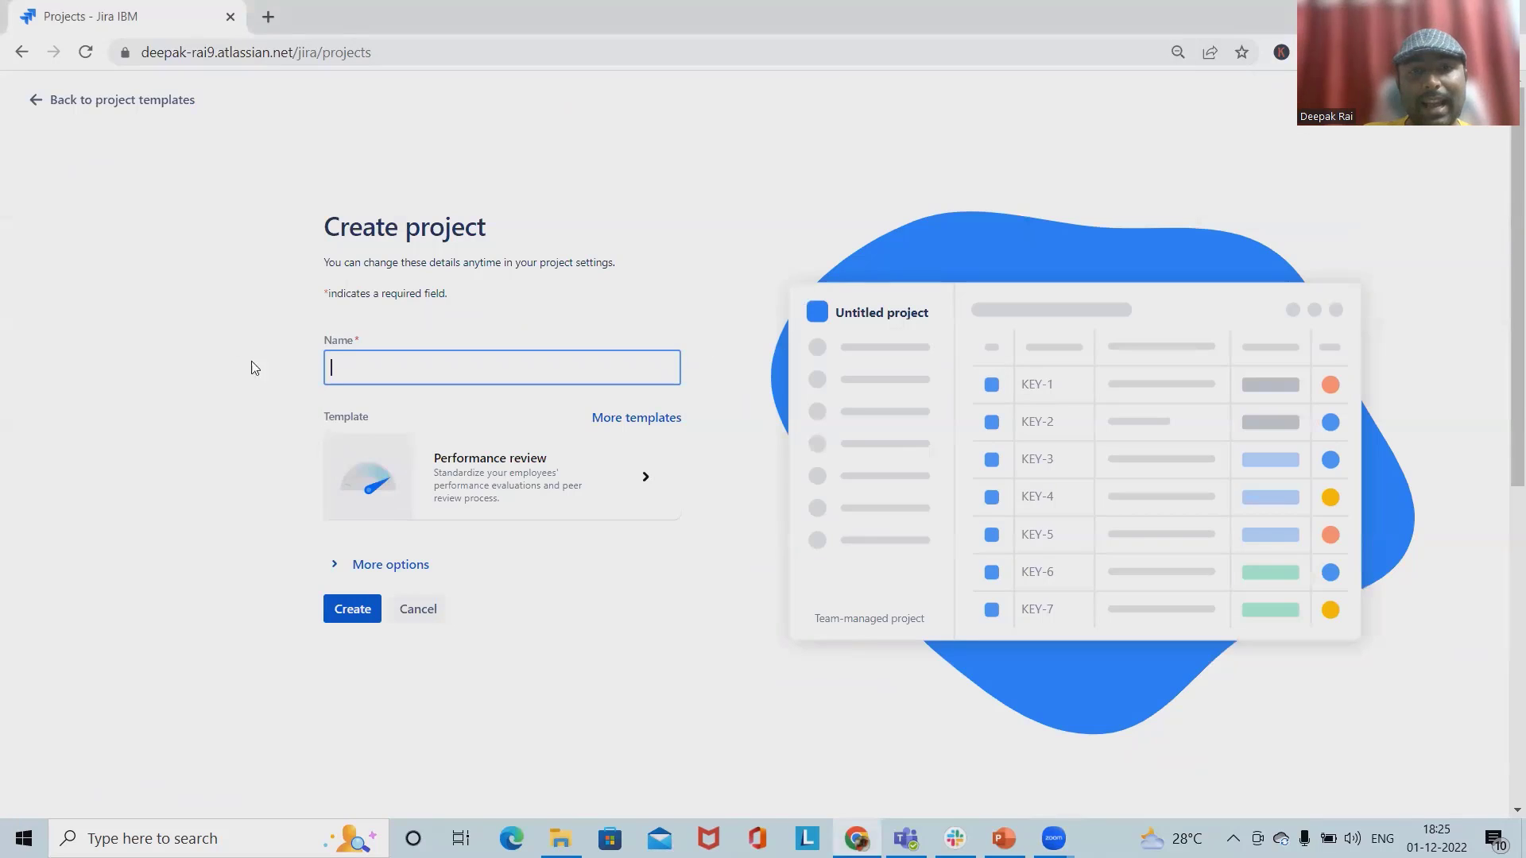
click(84, 103)
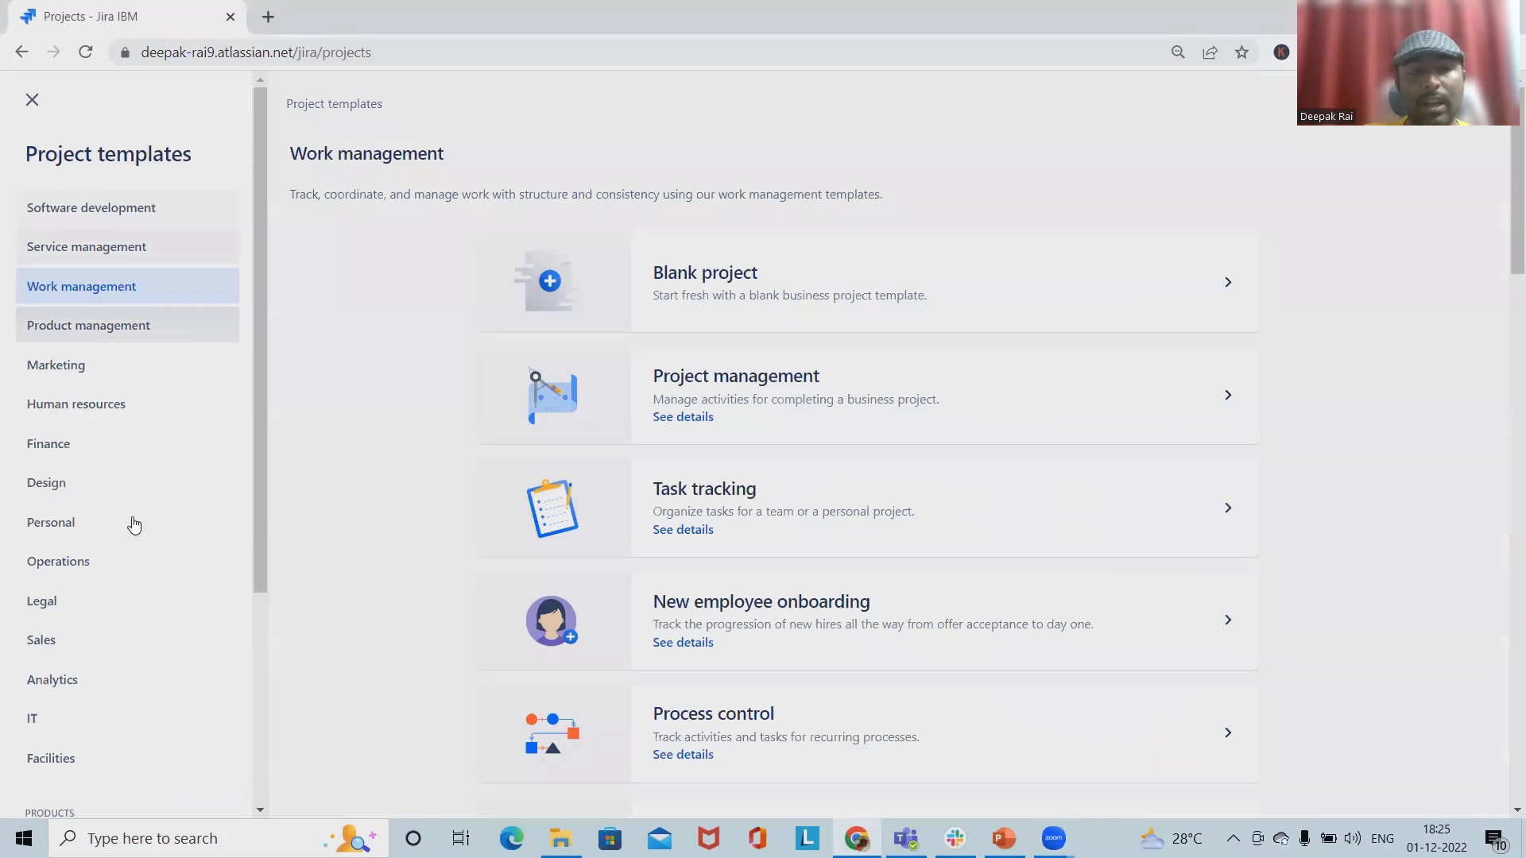
click(33, 99)
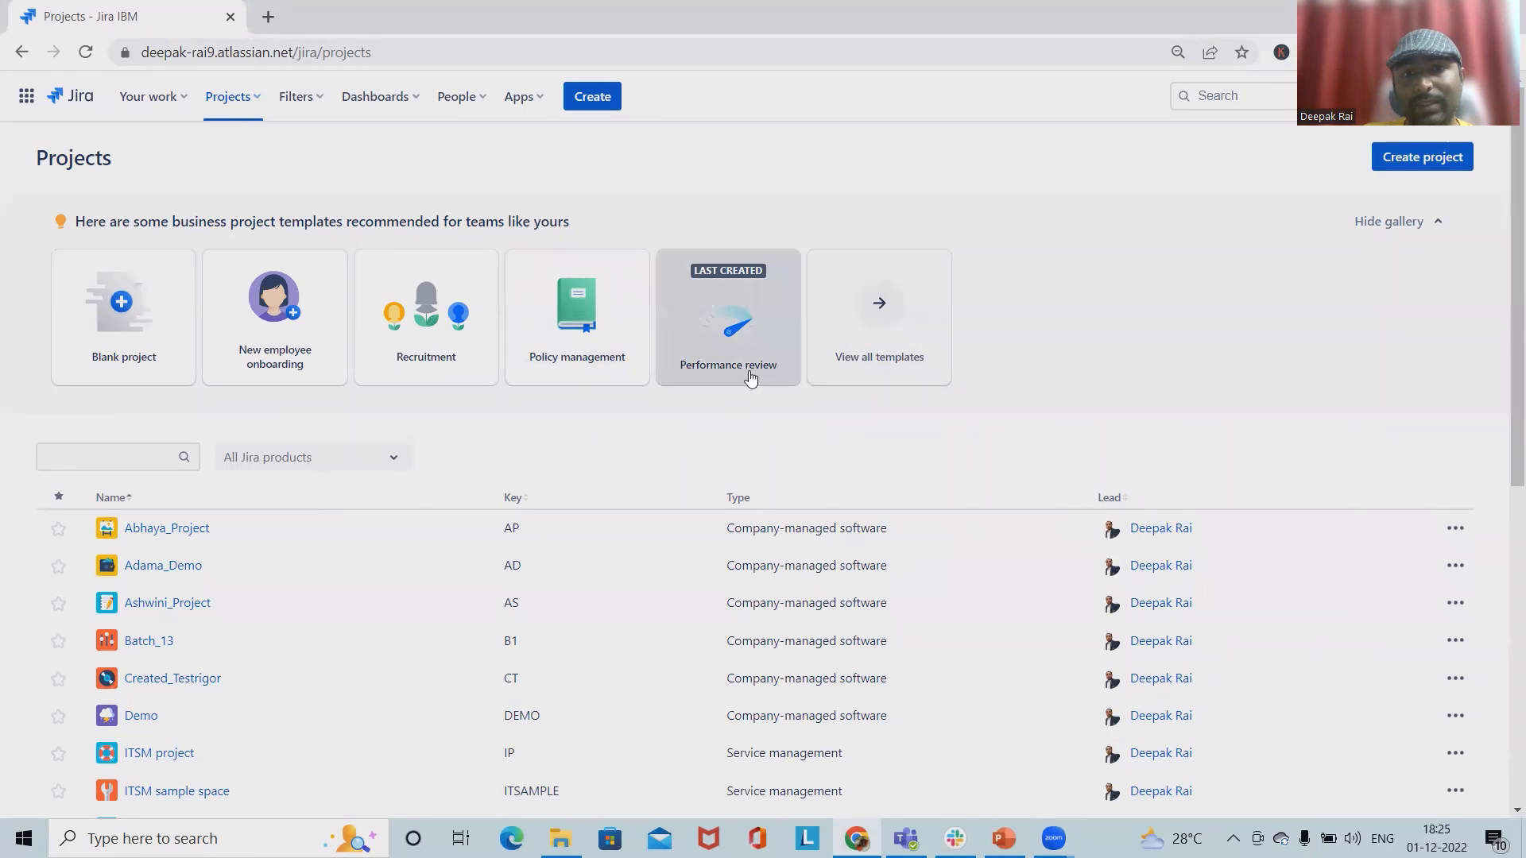
scroll(607, 592, down, 3)
scroll(391, 699, down, 2)
Open Test_Performance_Review, move Onboarding Process to Delivered, and recheck the summary's done count
click(177, 767)
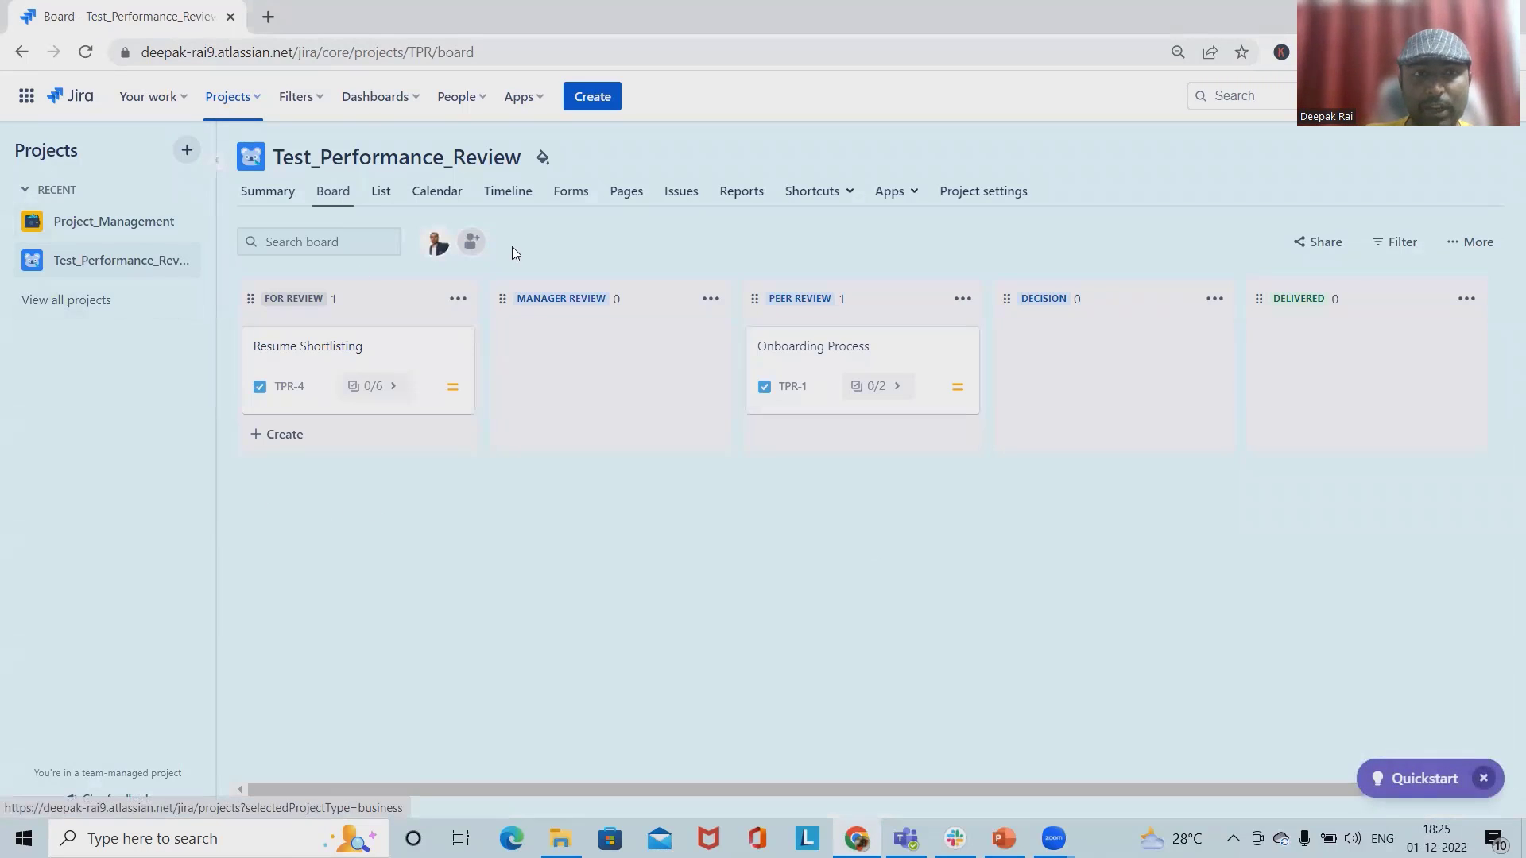
click(269, 194)
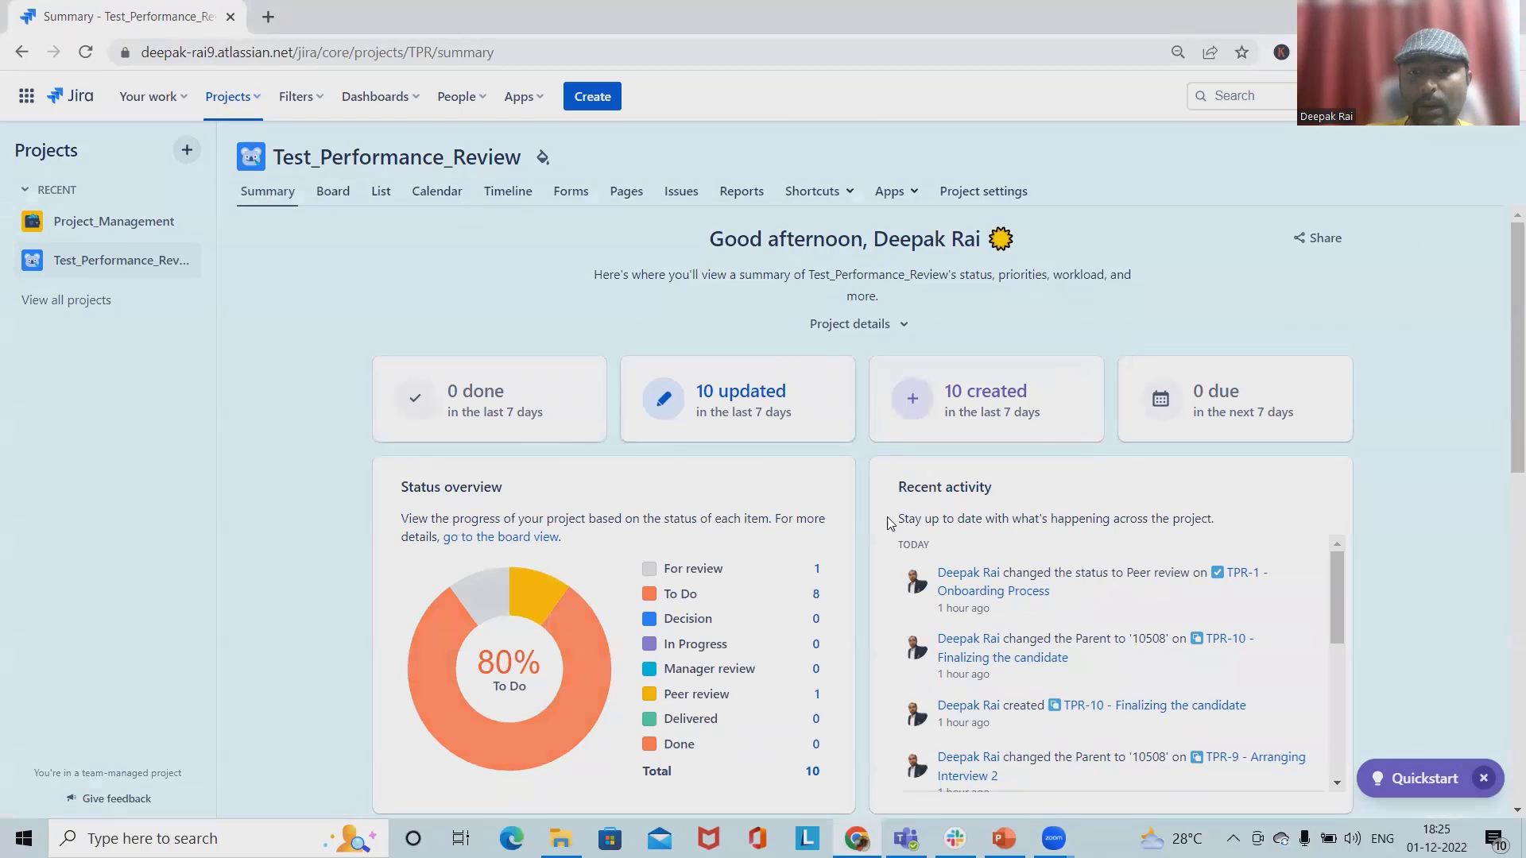
scroll(878, 568, down, 5)
scroll(727, 643, down, 1)
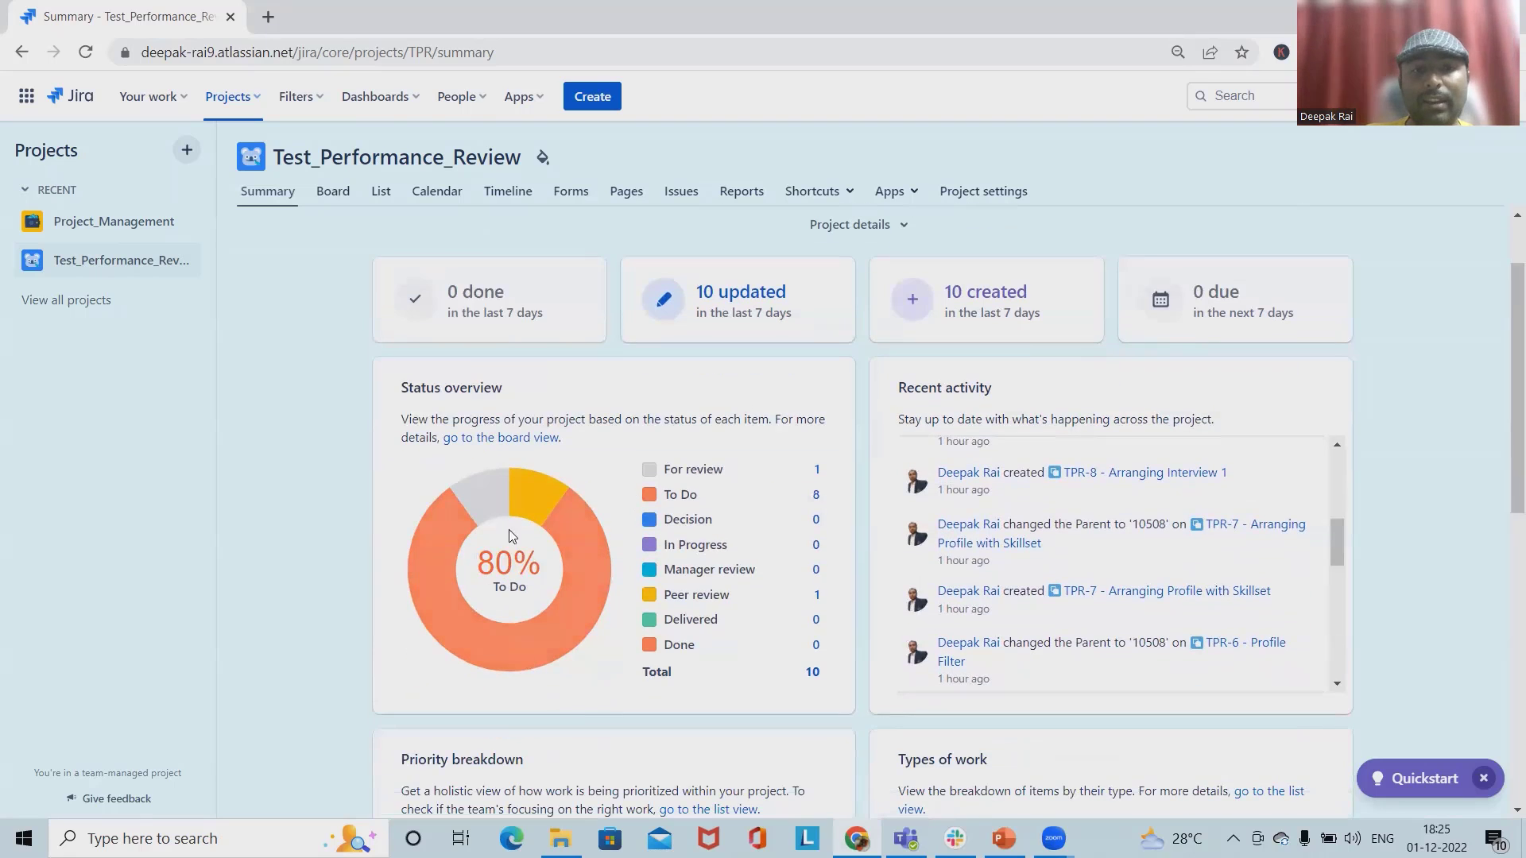
scroll(750, 554, up, 2)
scroll(628, 649, down, 4)
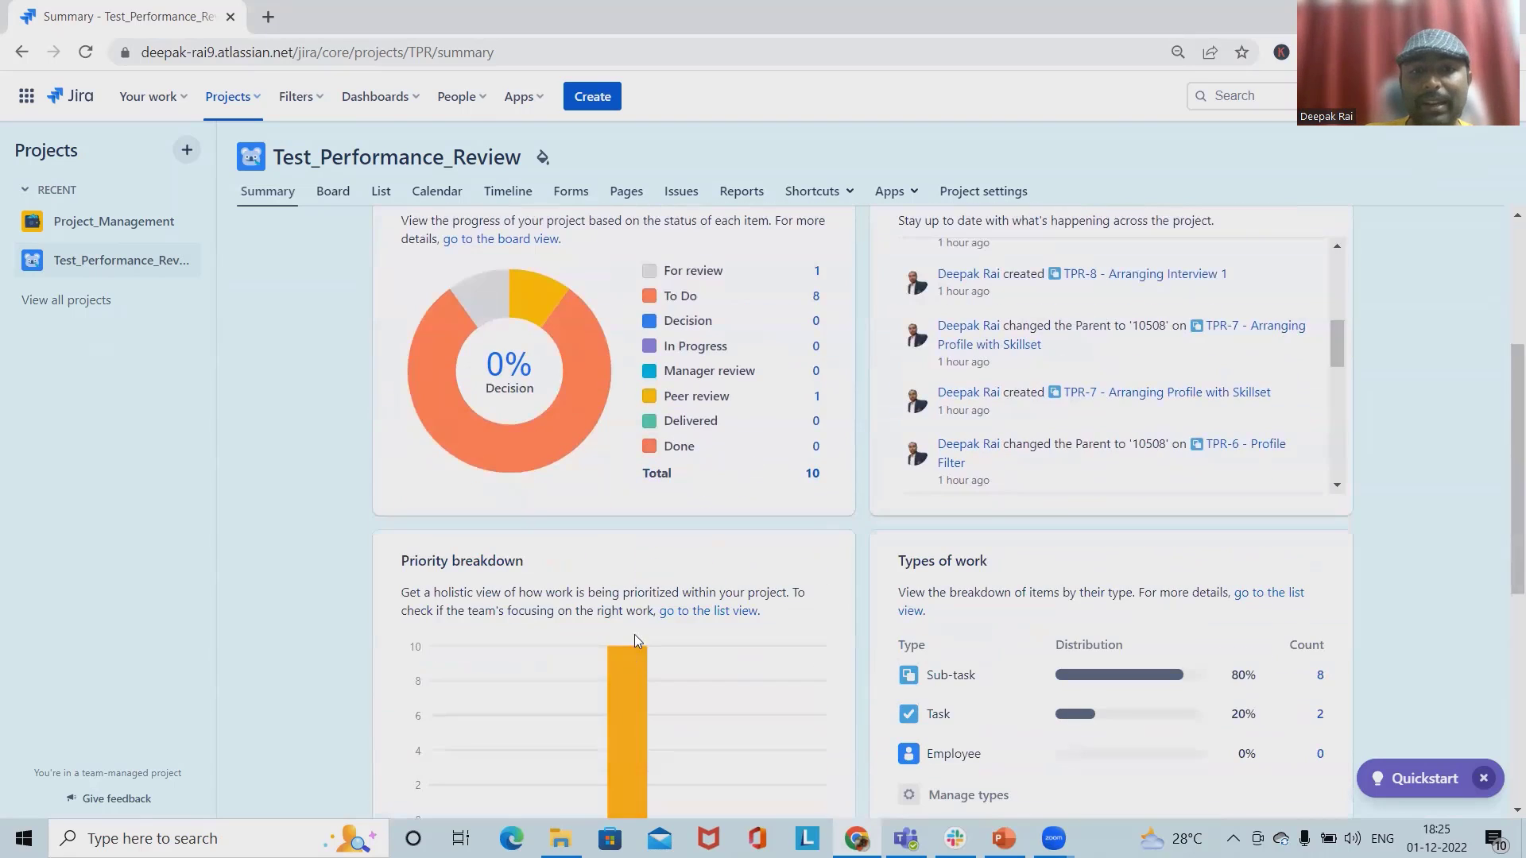
scroll(679, 608, down, 2)
scroll(679, 607, down, 1)
scroll(682, 620, up, 5)
scroll(681, 622, up, 3)
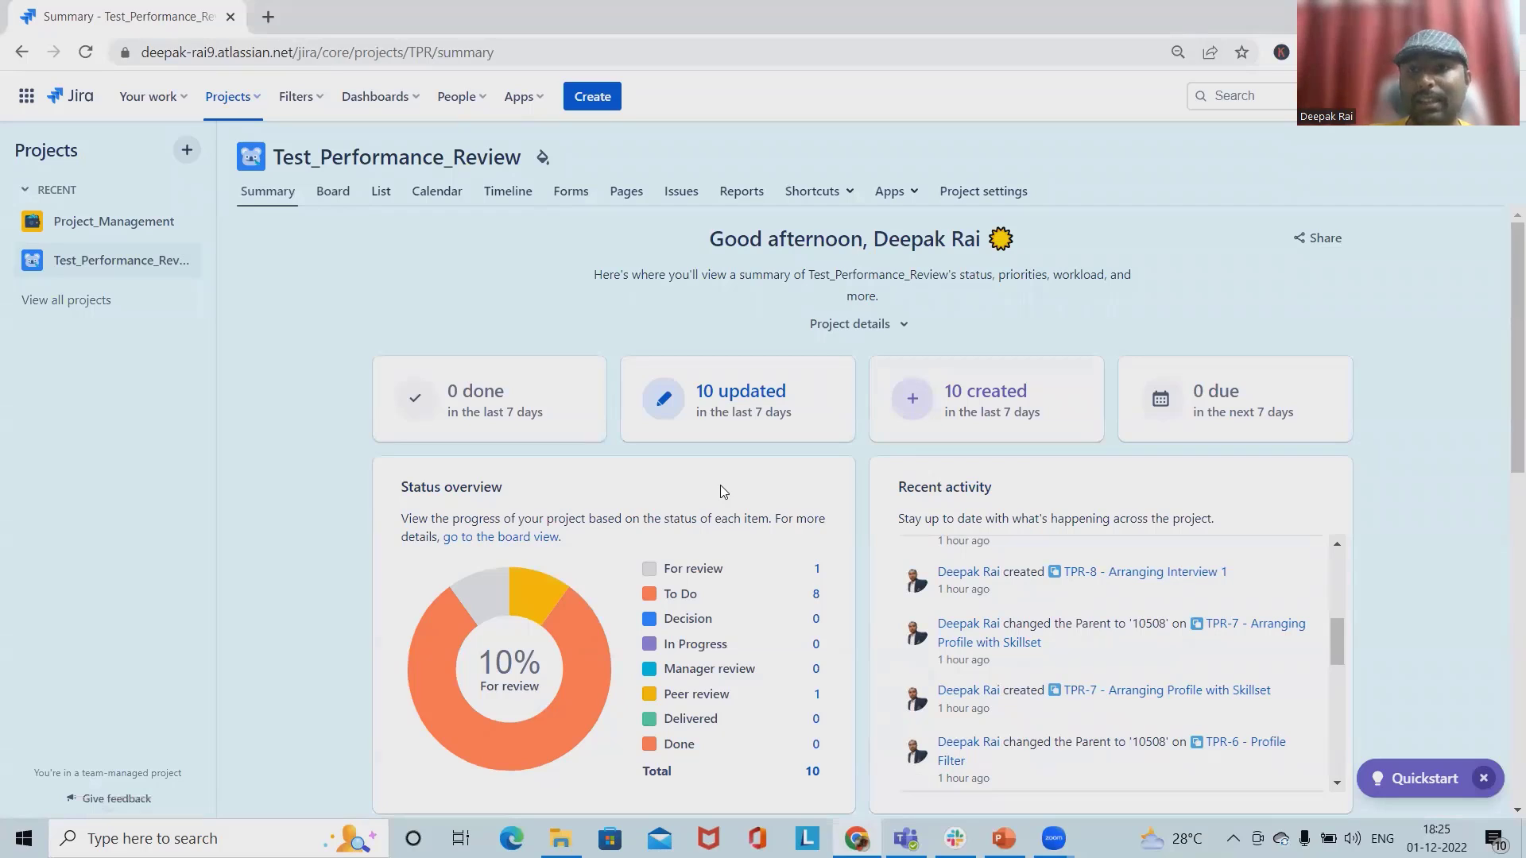
click(335, 199)
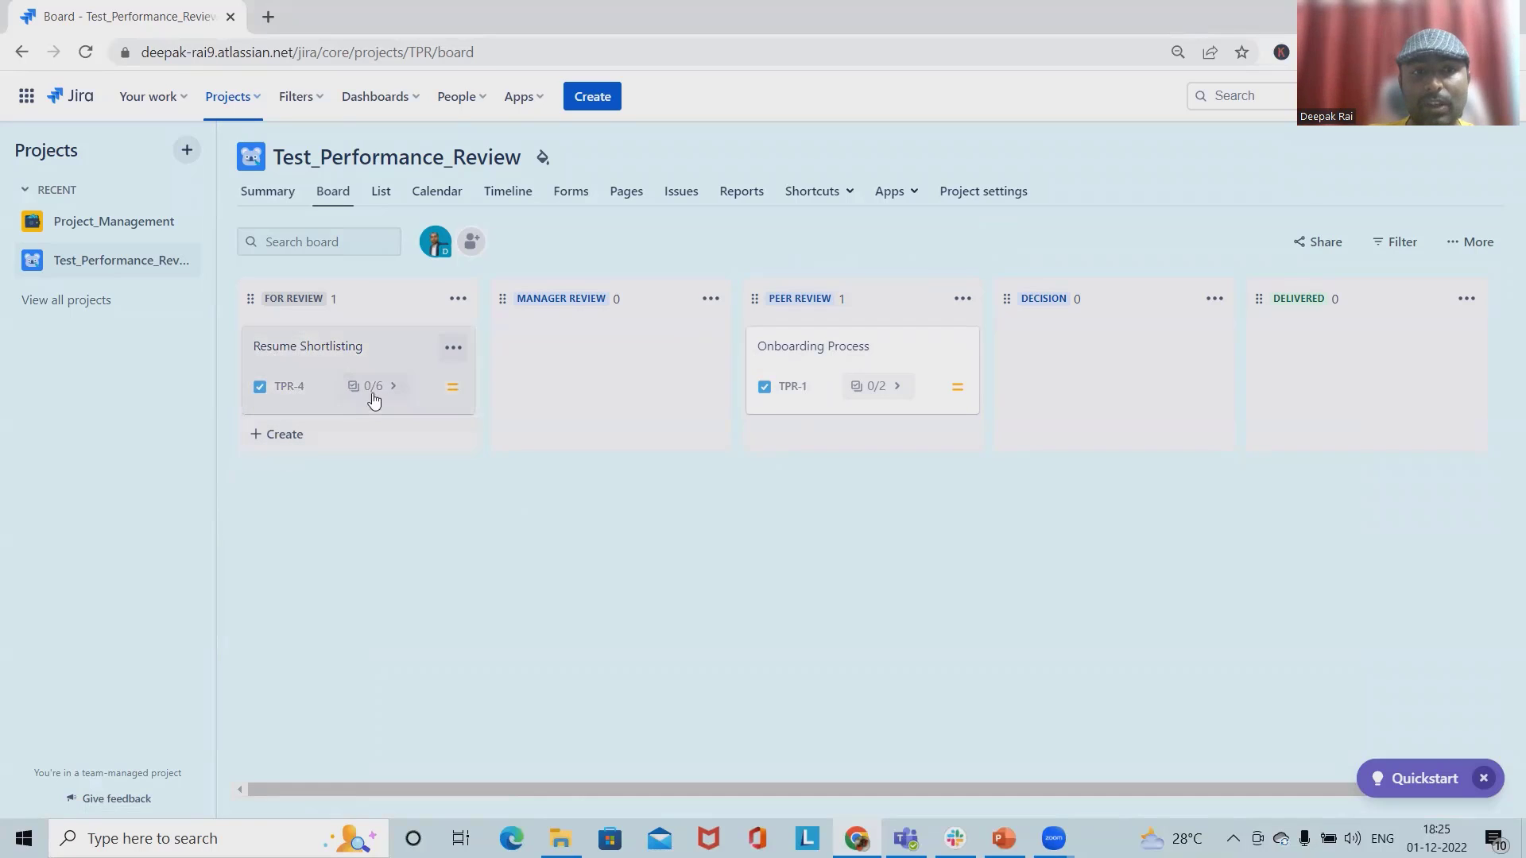
mouse_move(840, 392)
drag(817, 361, 1247, 384)
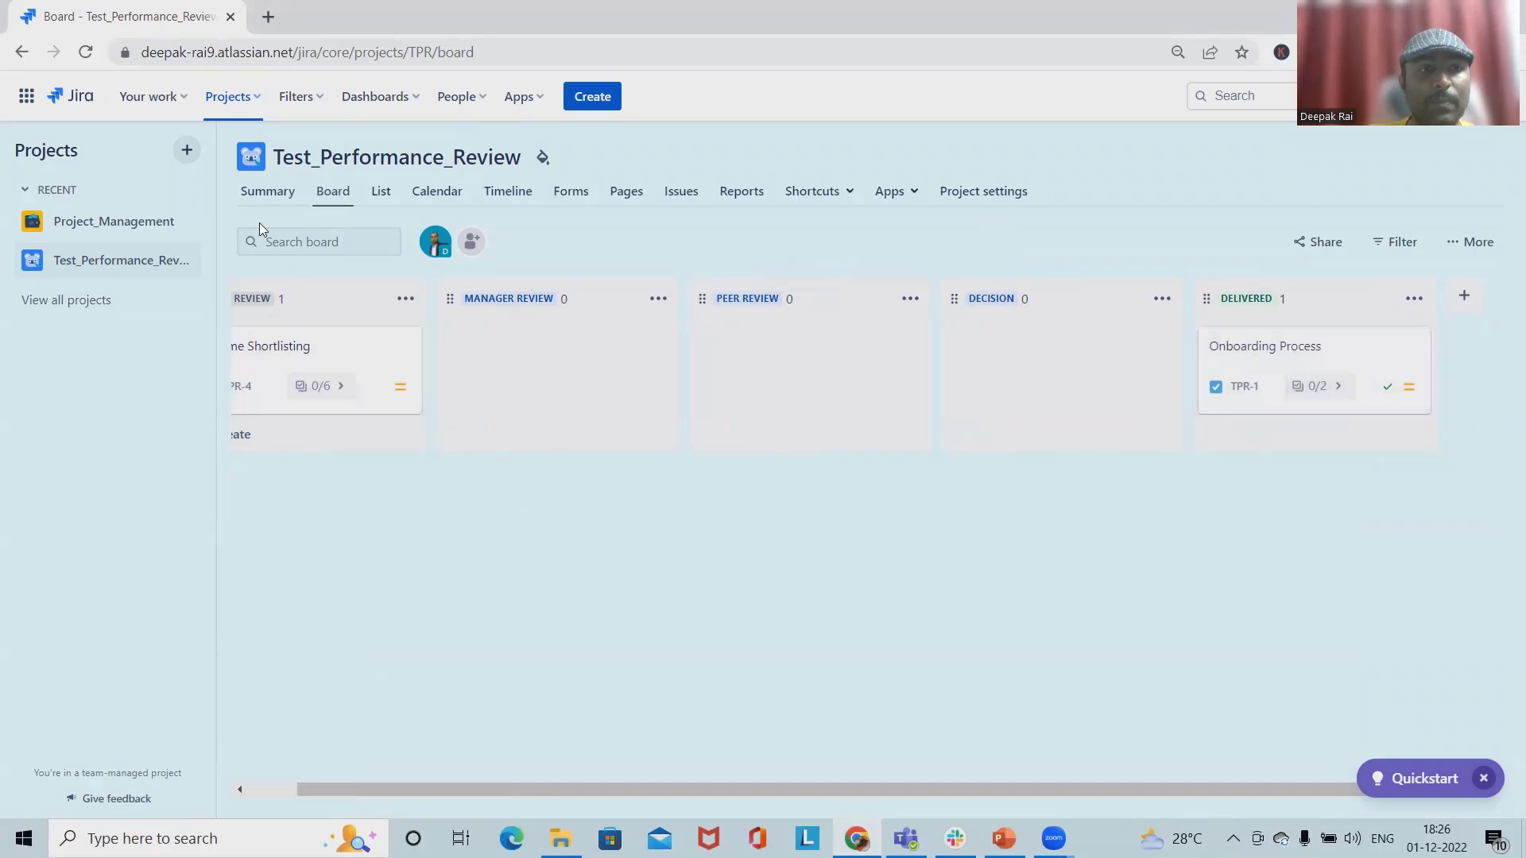
click(268, 191)
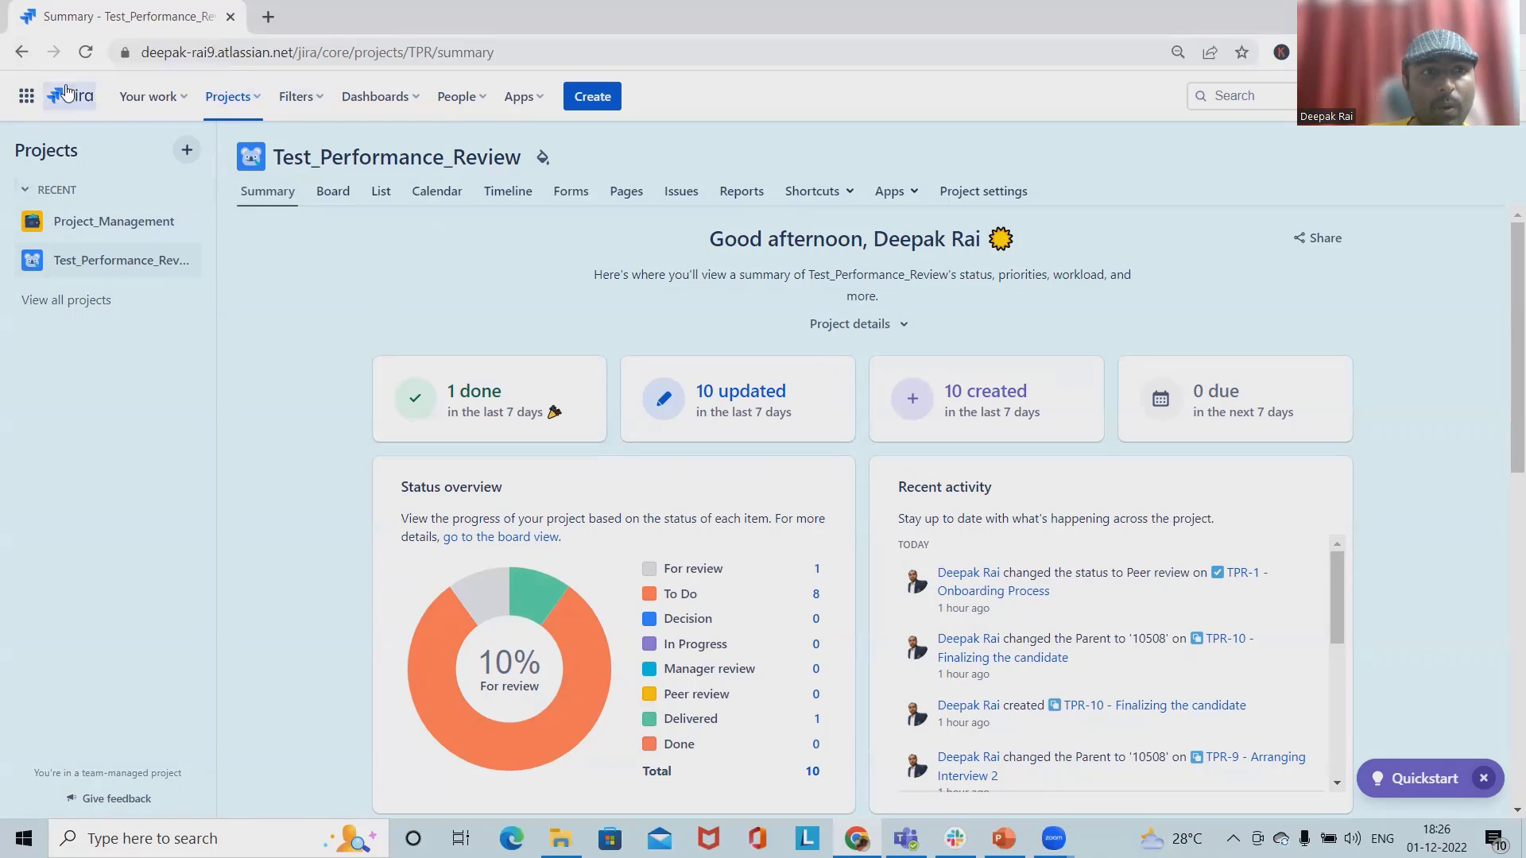
From View all projects, create HR_Resource using the Performance review template, fixing name typos
click(233, 97)
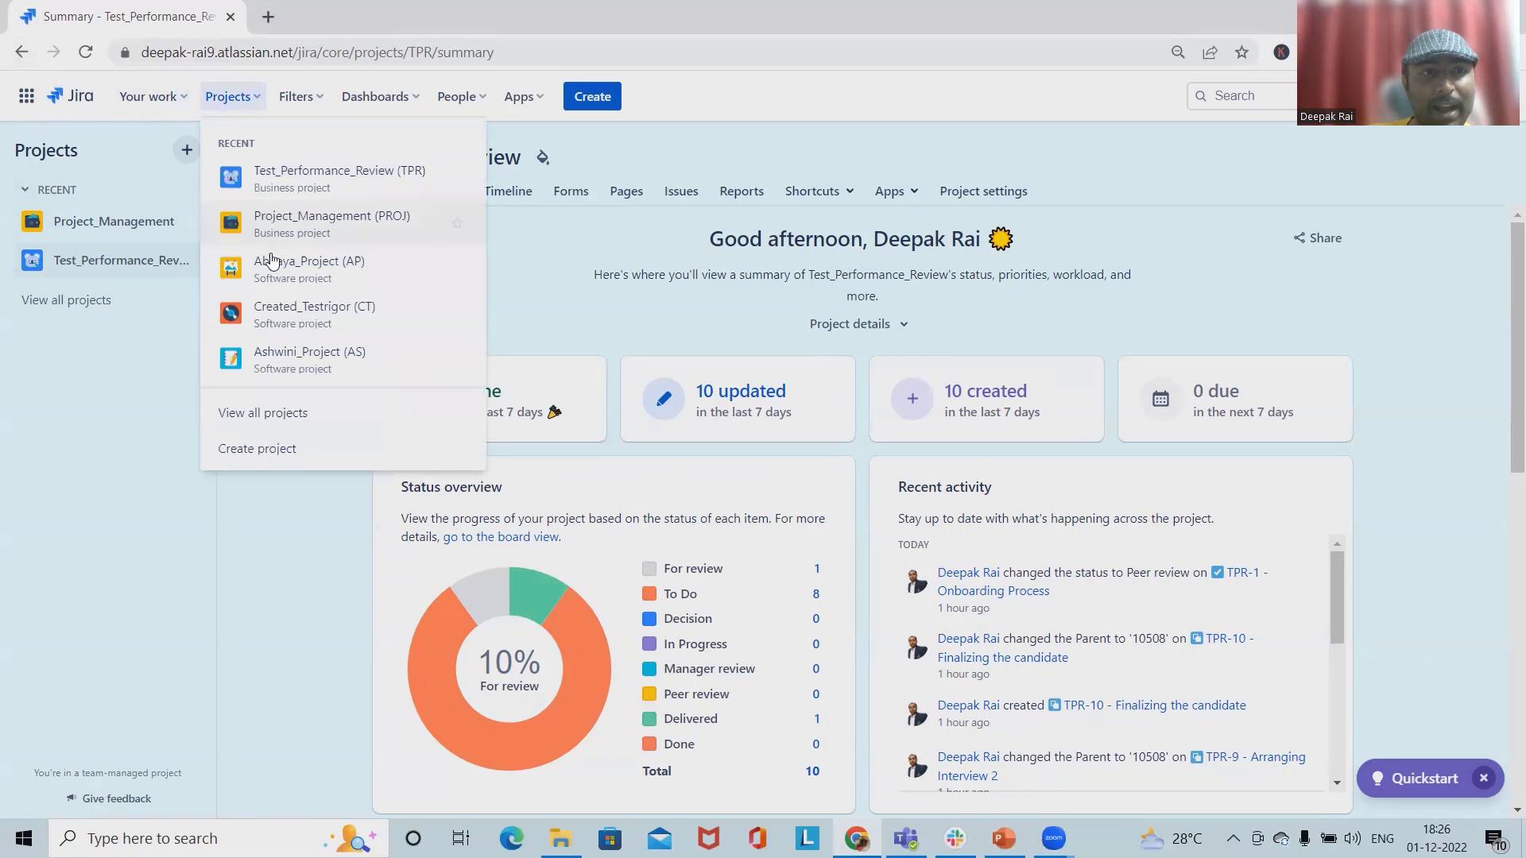
click(258, 413)
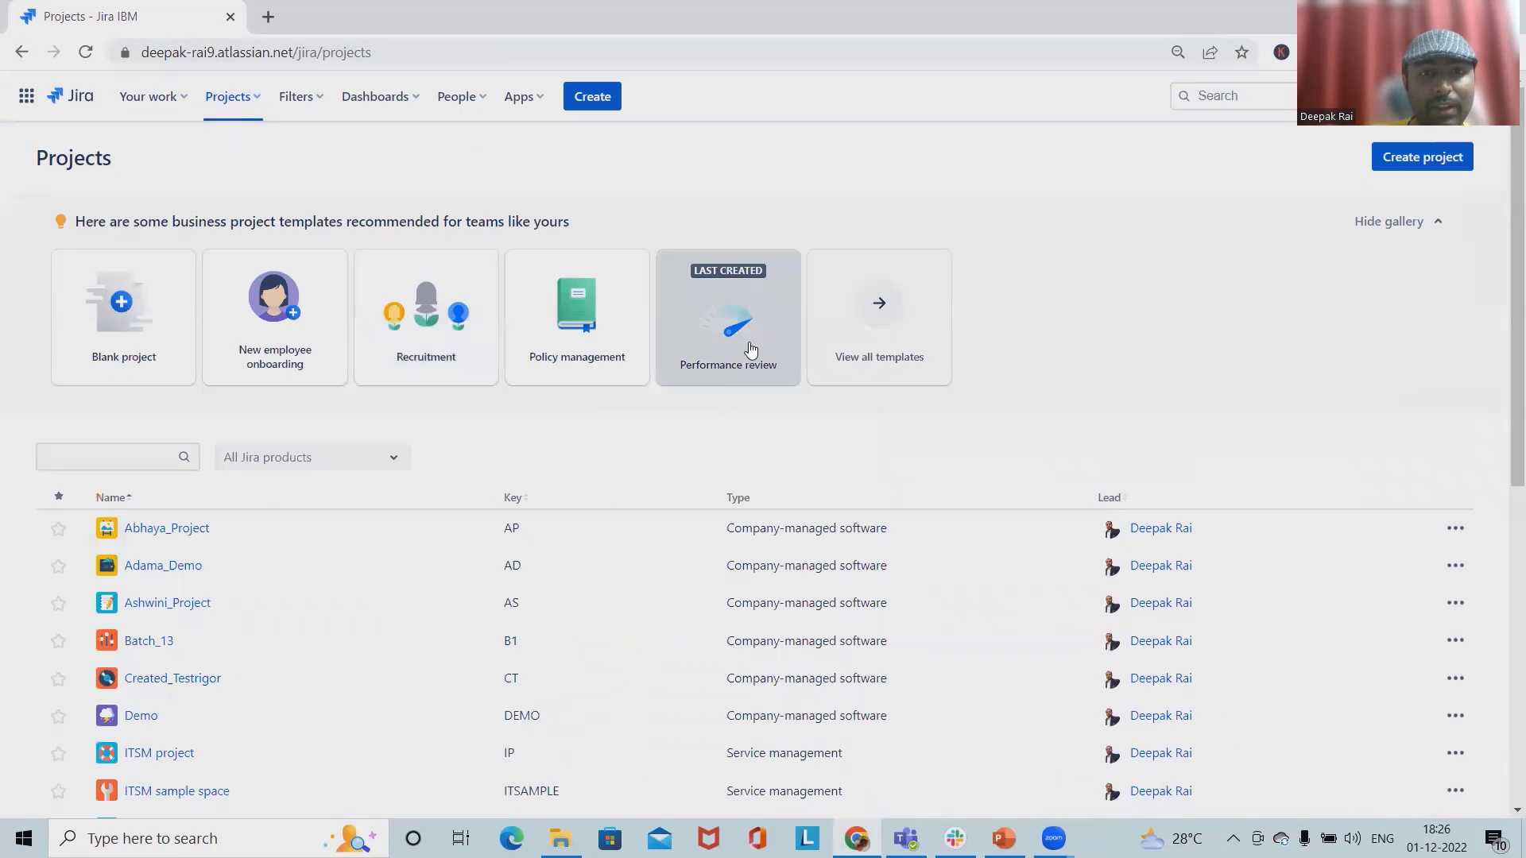
click(751, 349)
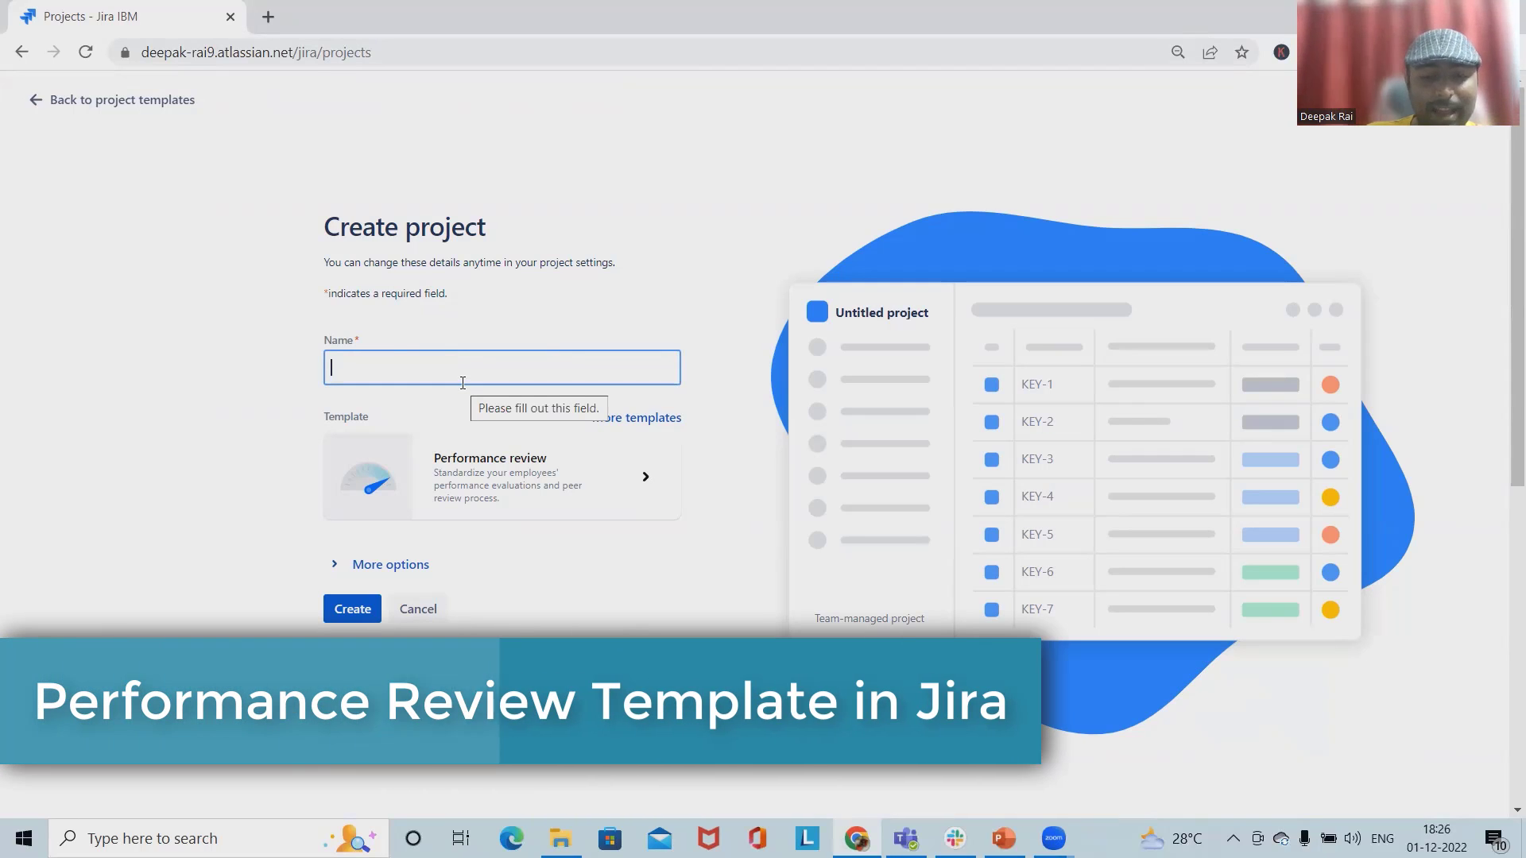
text(HRE)
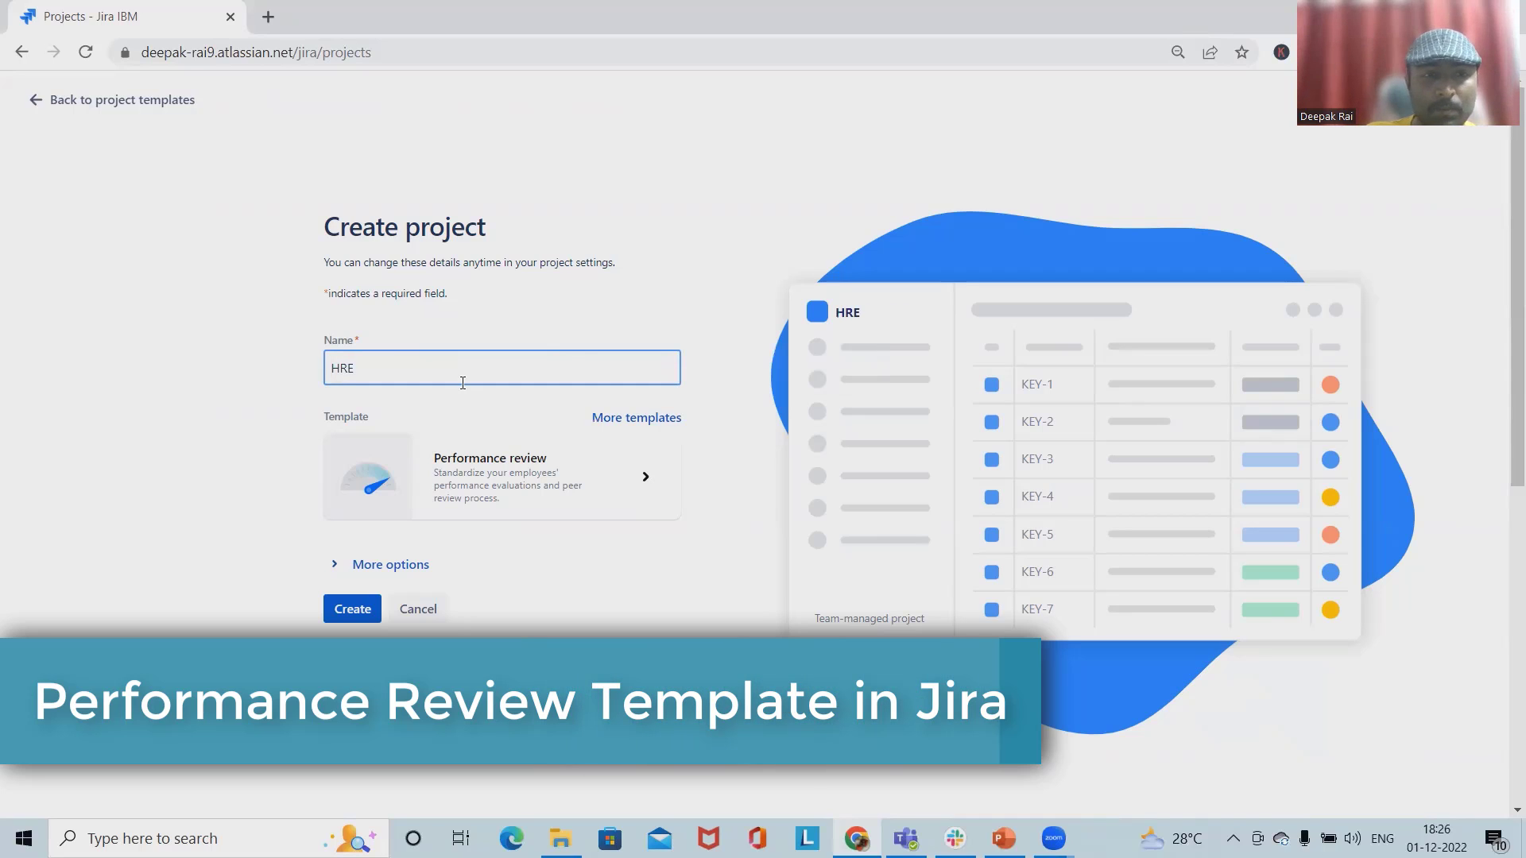
key(BackSpace)
text(_)
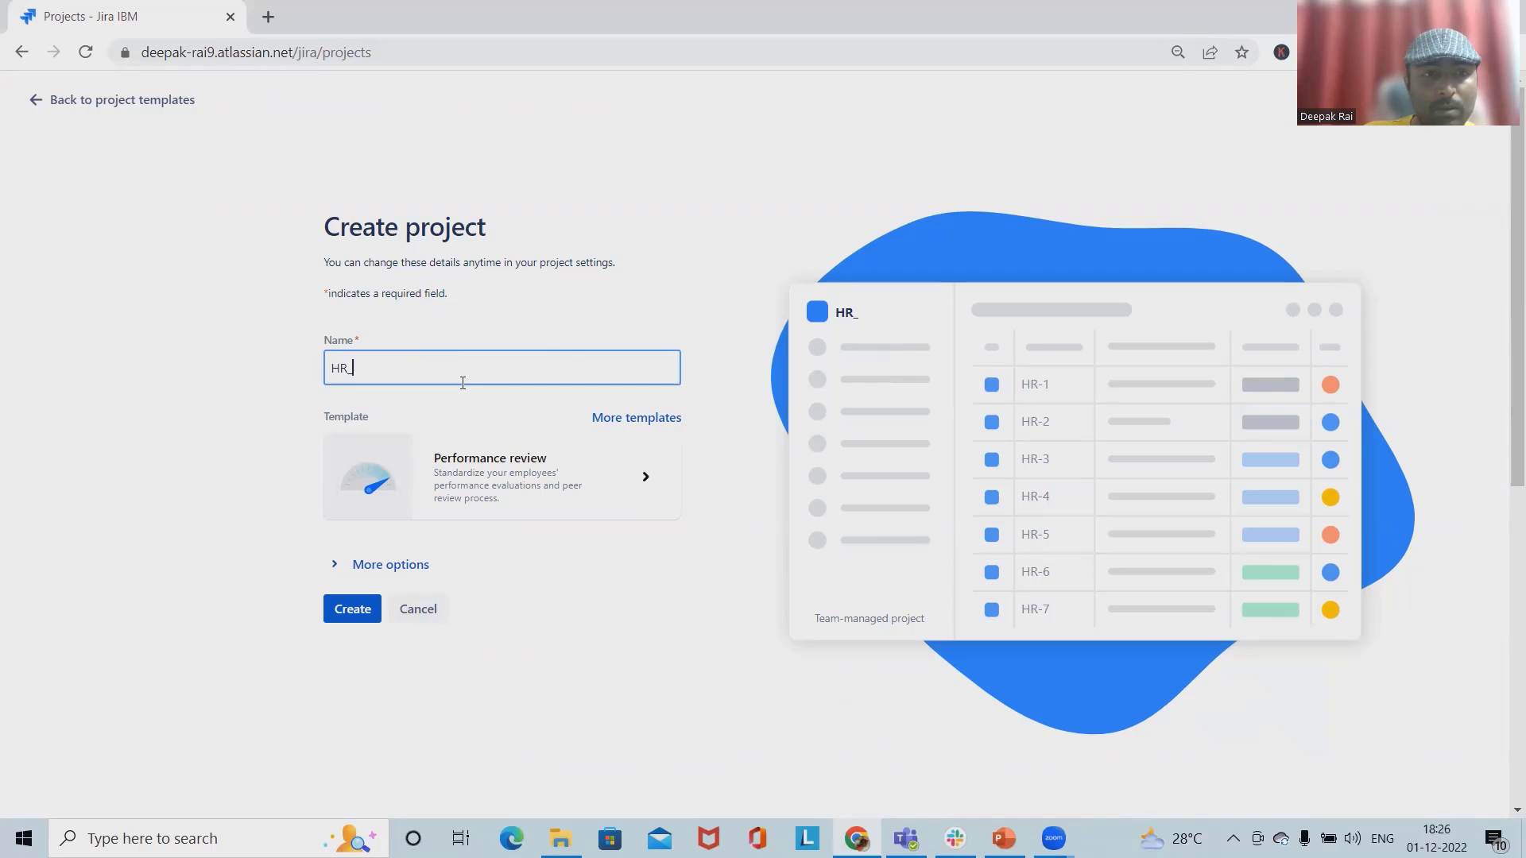
text(Resouc)
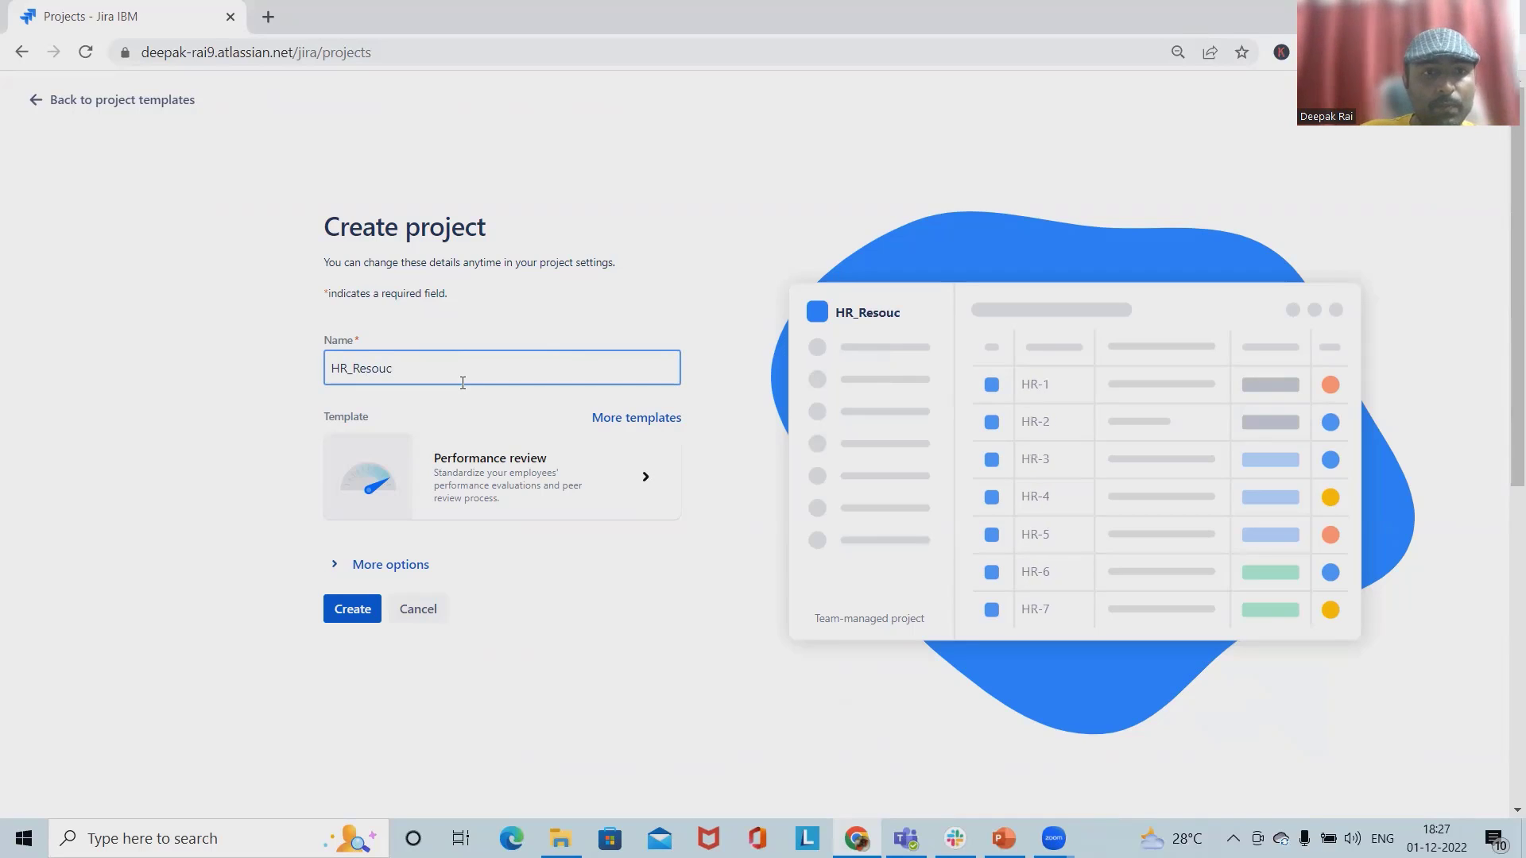
key(BackSpace)
key(BackSpace)
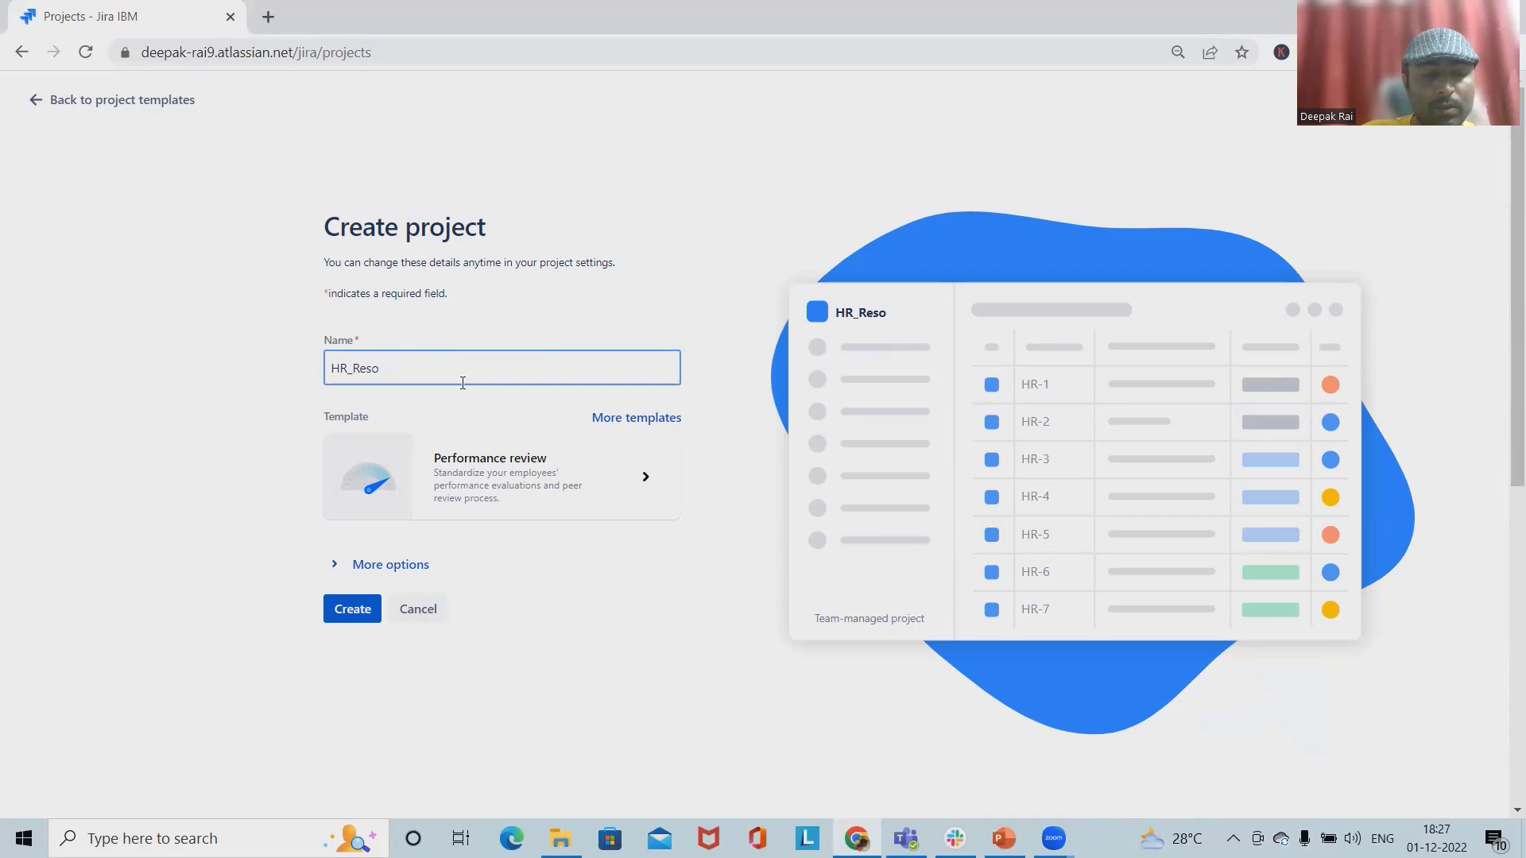
text(urce)
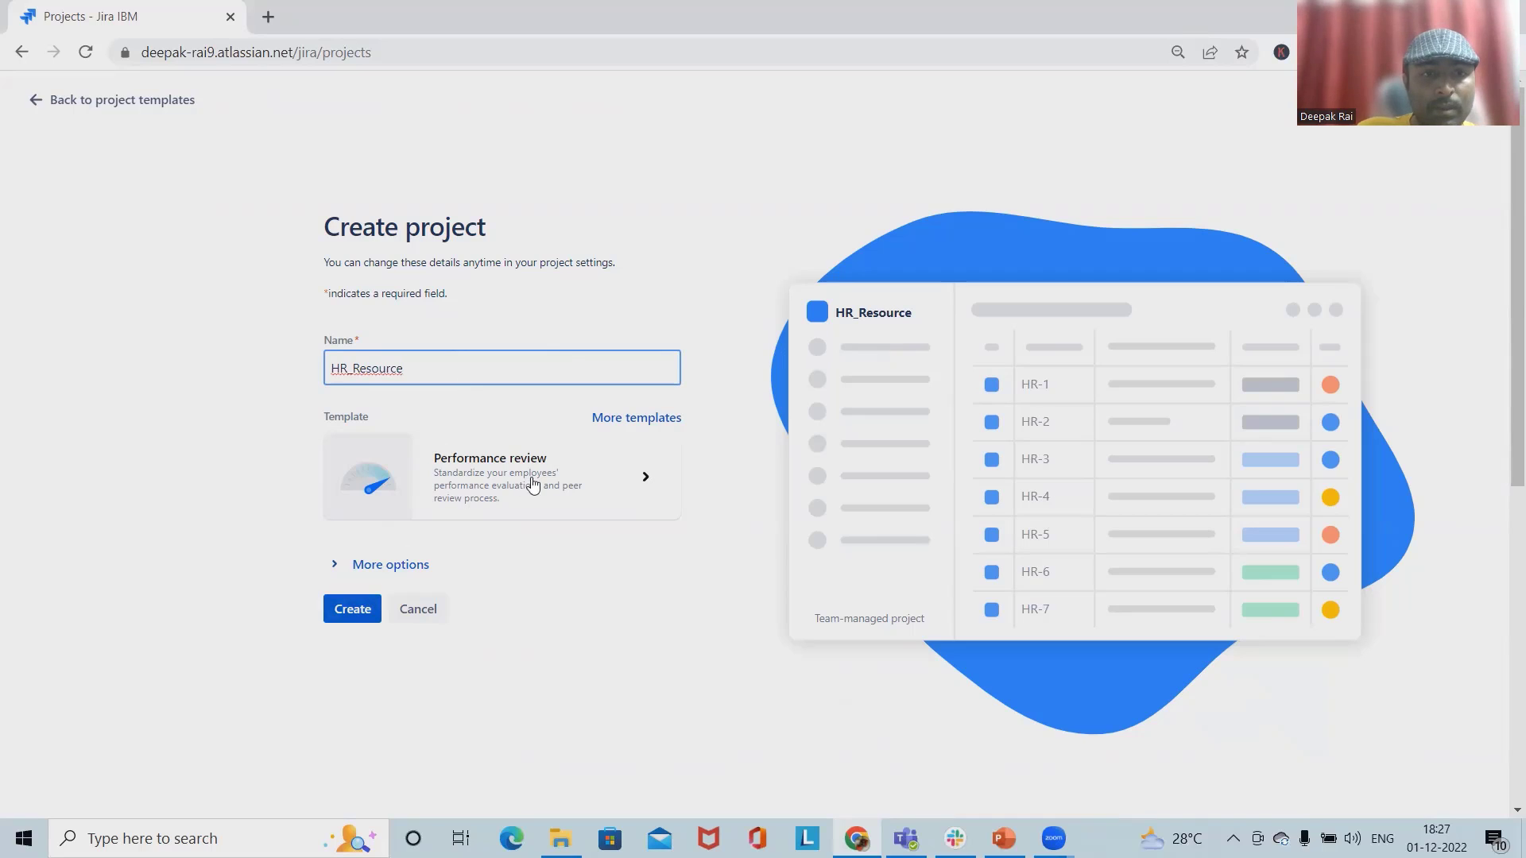
click(367, 614)
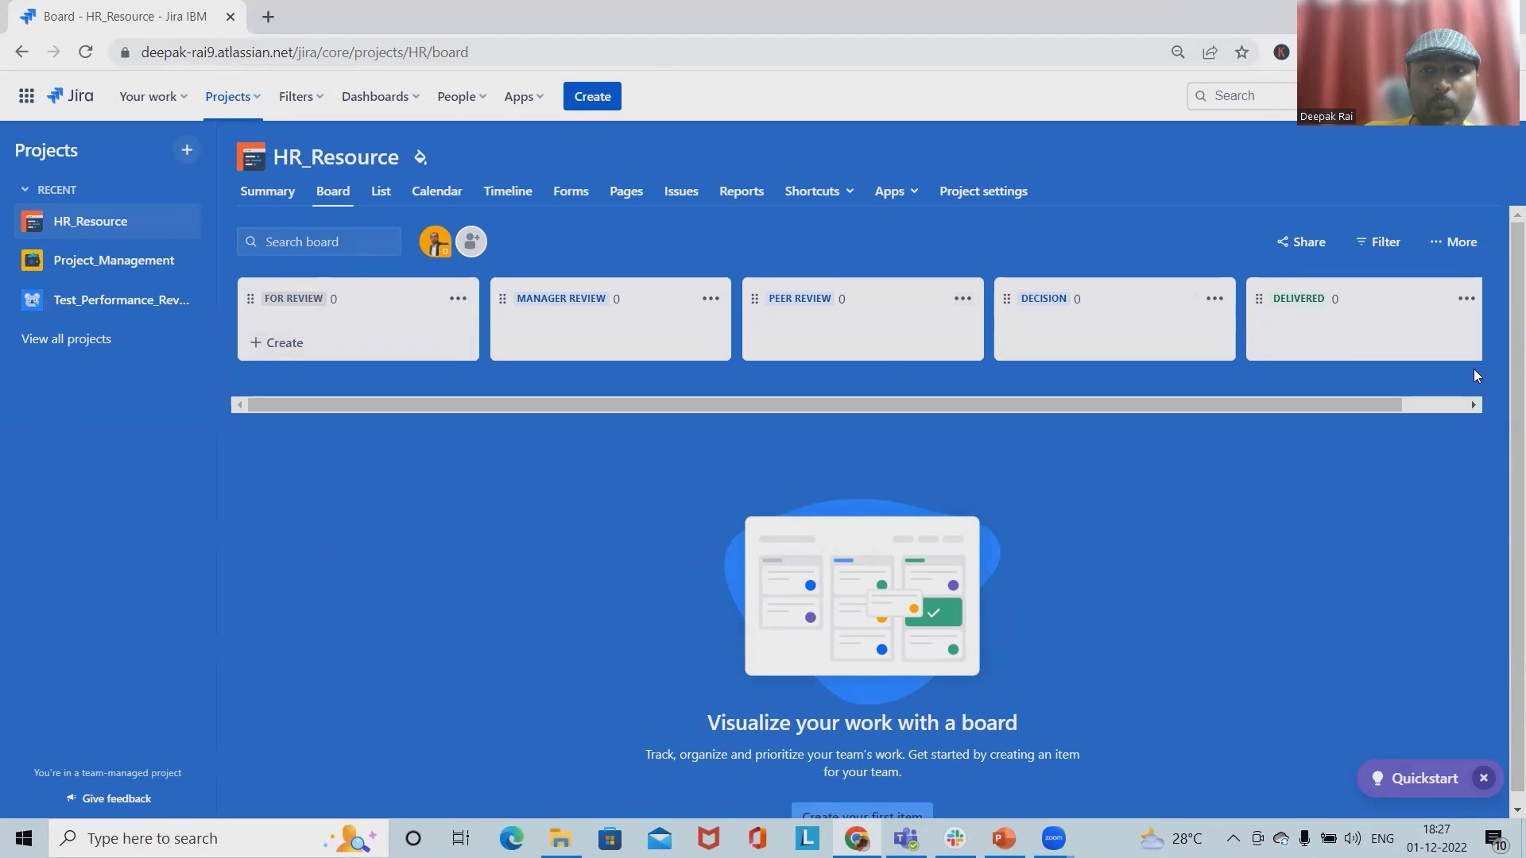
drag(1344, 406, 439, 608)
Open Manage types from the issue-type dropdown of a new For Review item
mouse_move(277, 343)
click(287, 346)
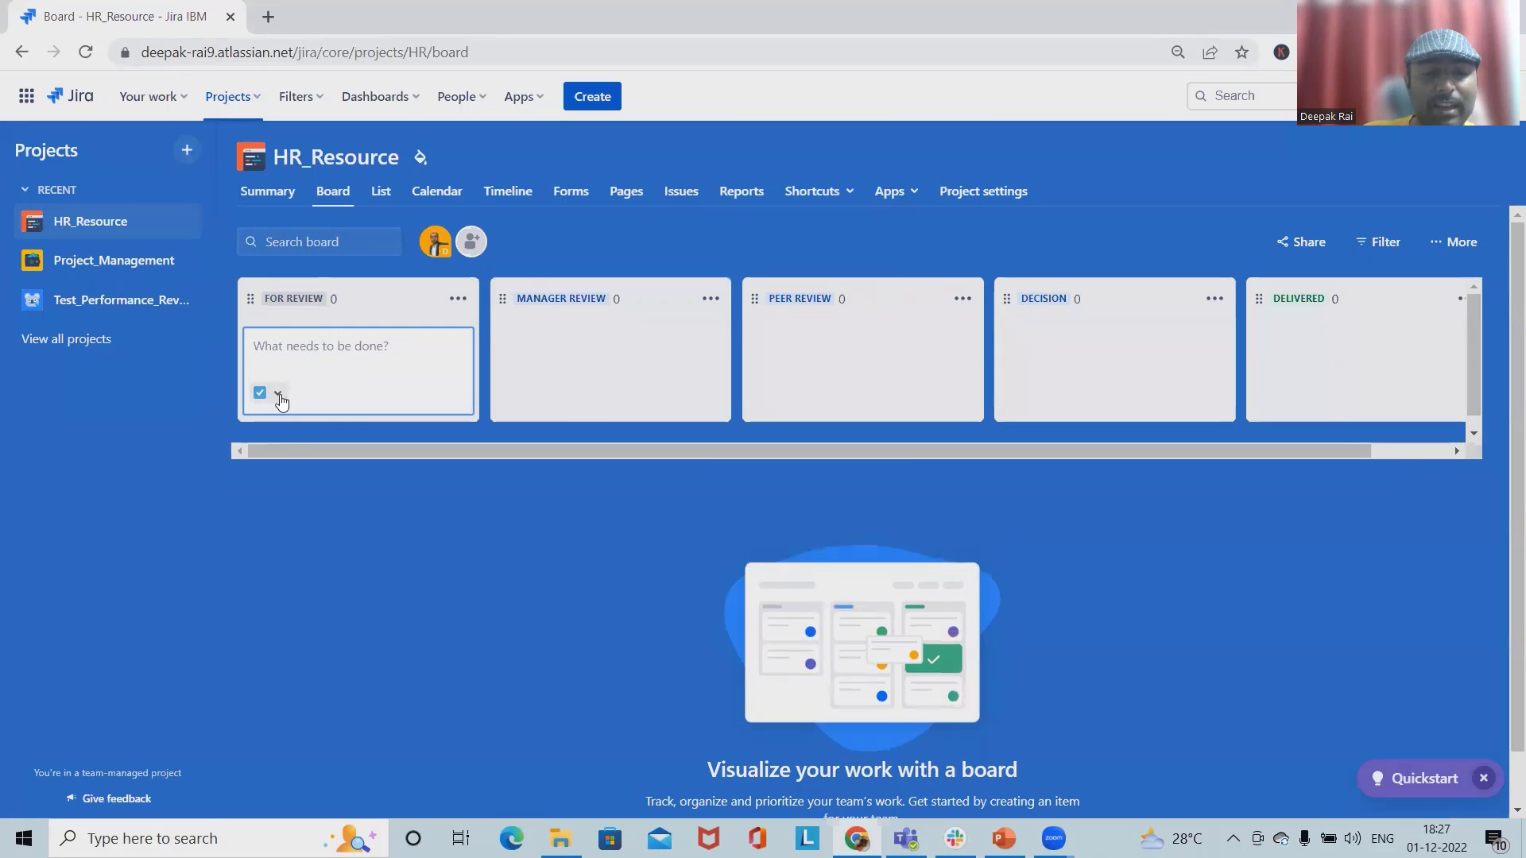
click(277, 395)
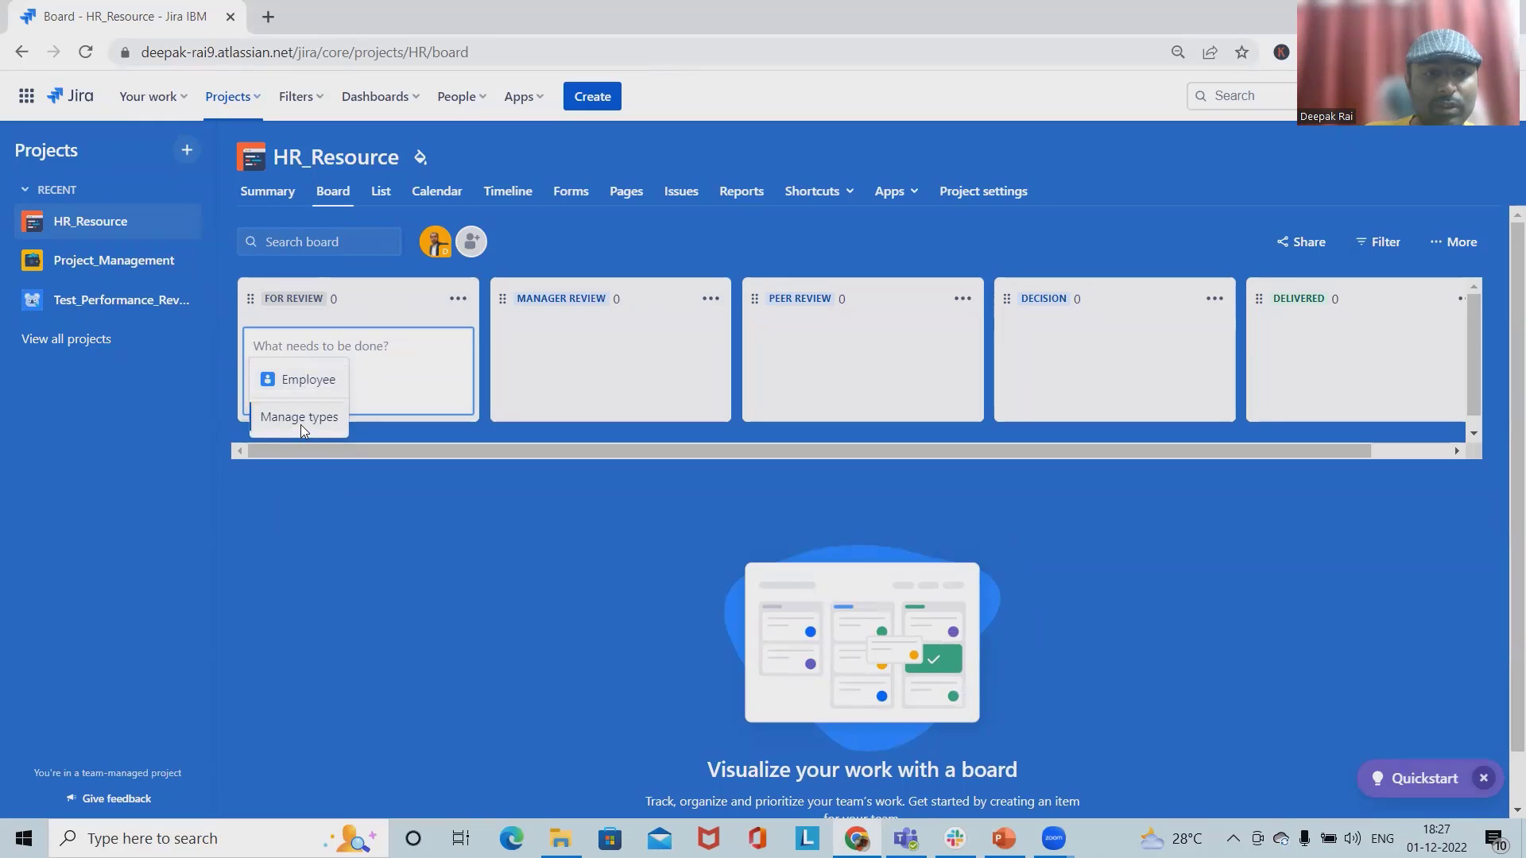
click(292, 424)
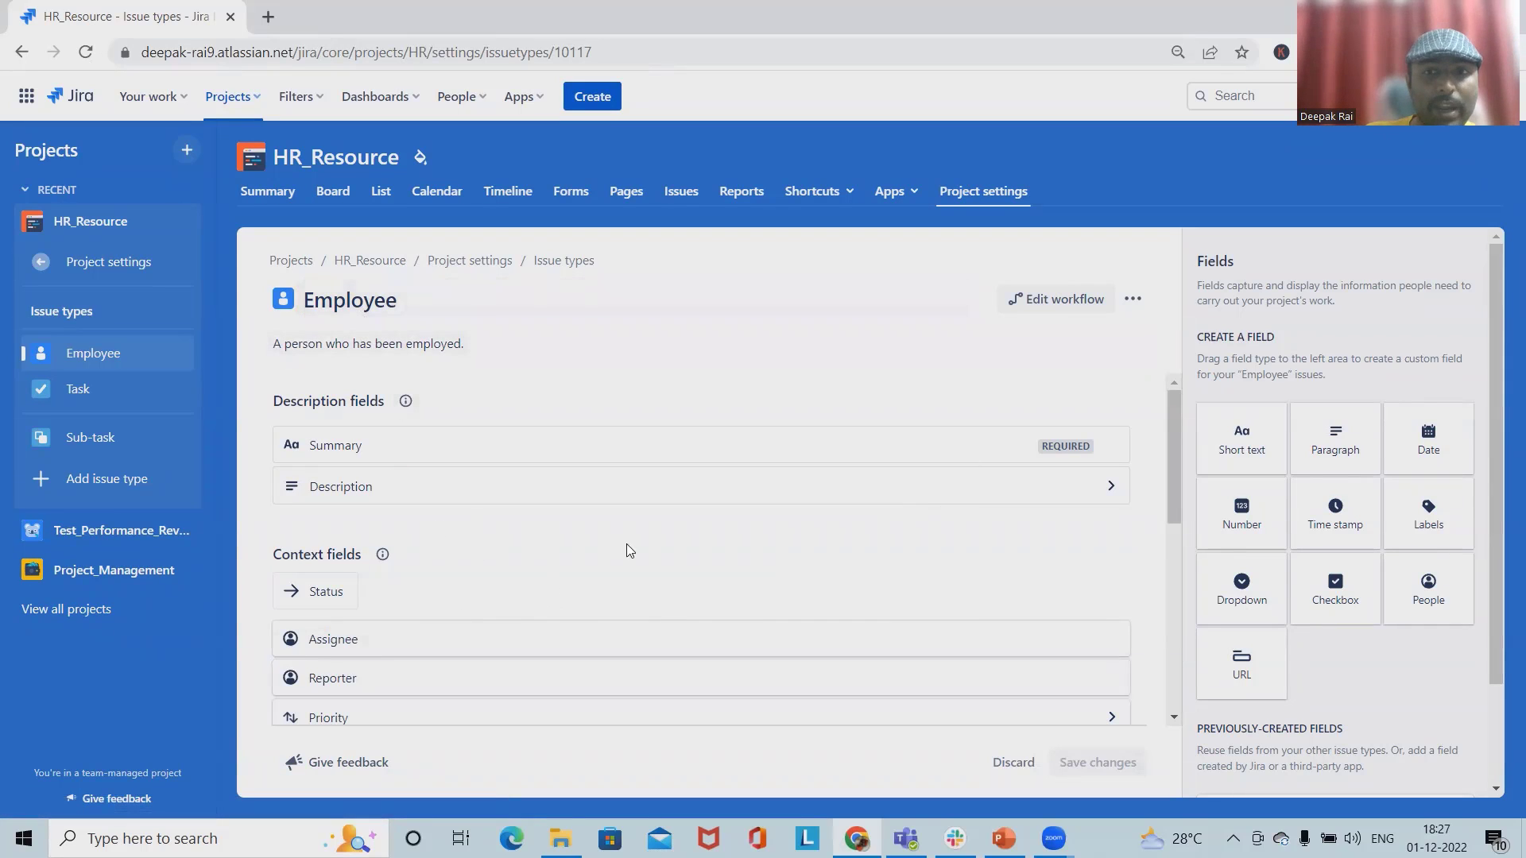
scroll(535, 668, down, 5)
scroll(543, 662, down, 3)
scroll(546, 662, up, 8)
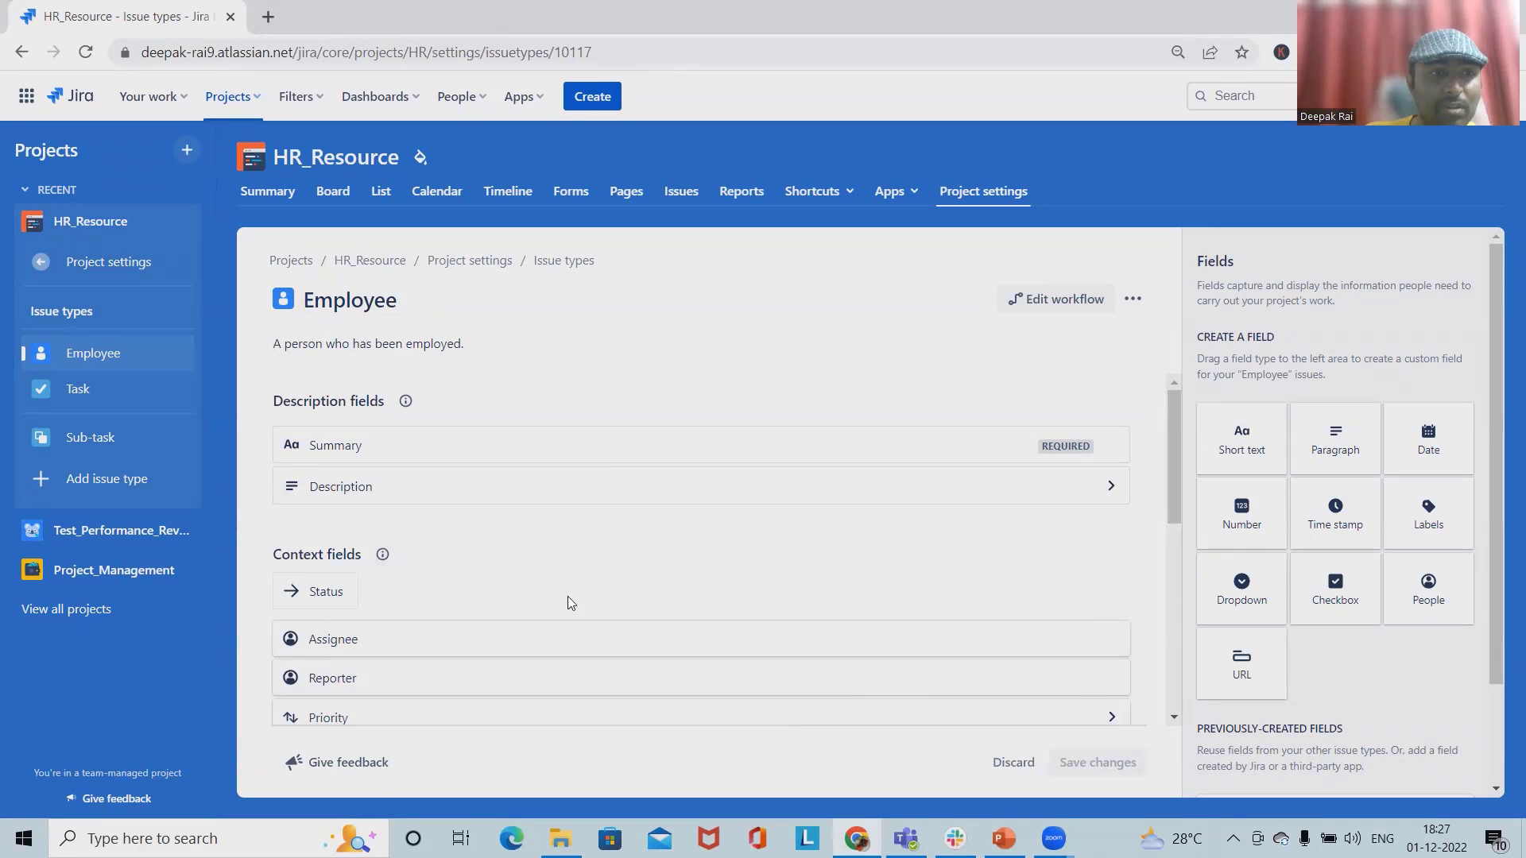
Inspect the Task and Sub-task type fields, then add Epic as an issue type
click(69, 391)
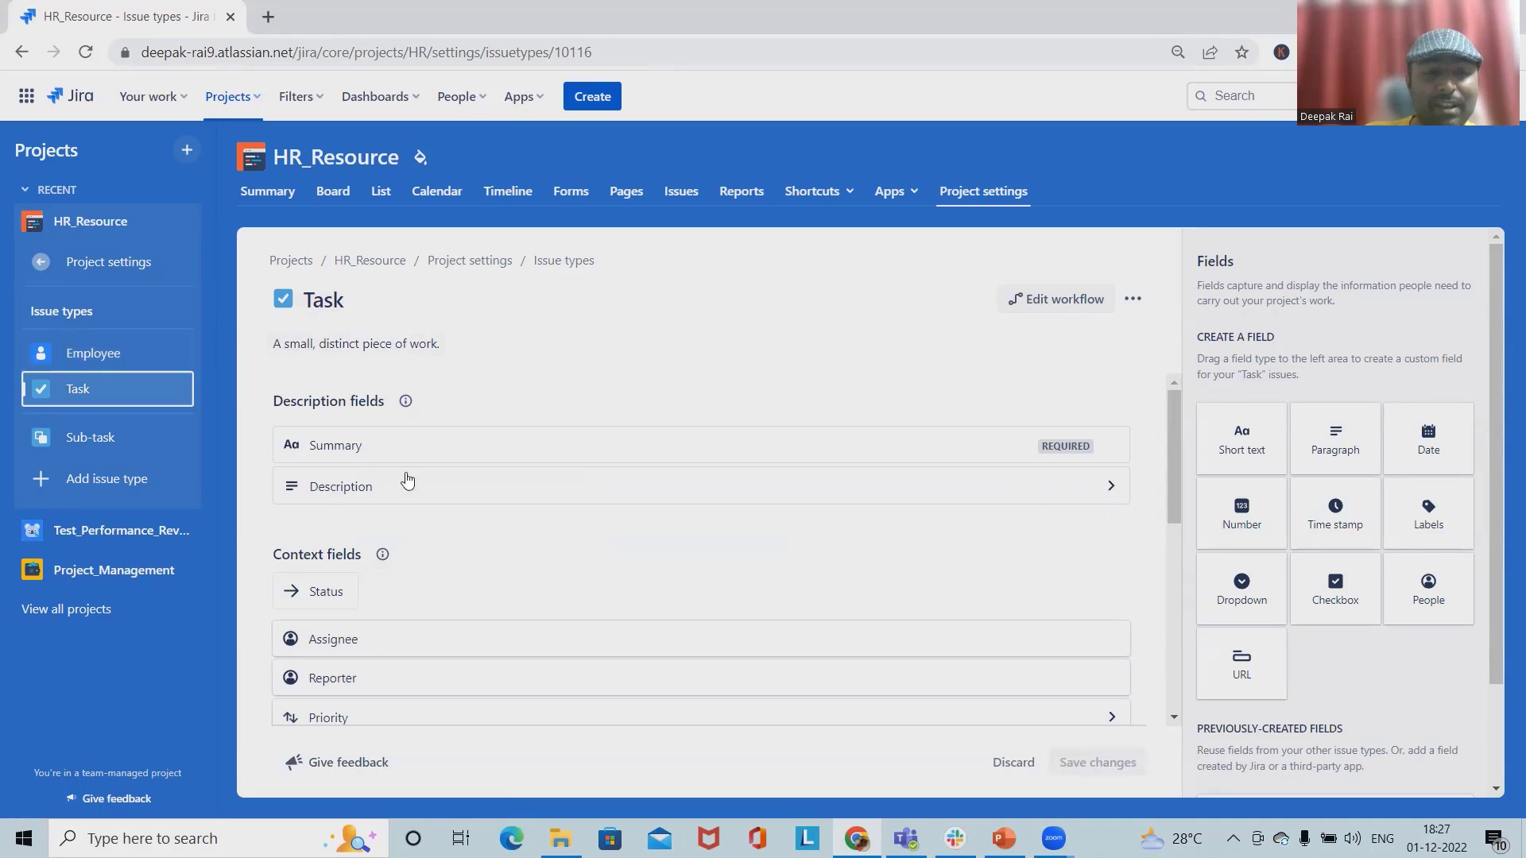
scroll(401, 553, down, 2)
scroll(386, 616, down, 5)
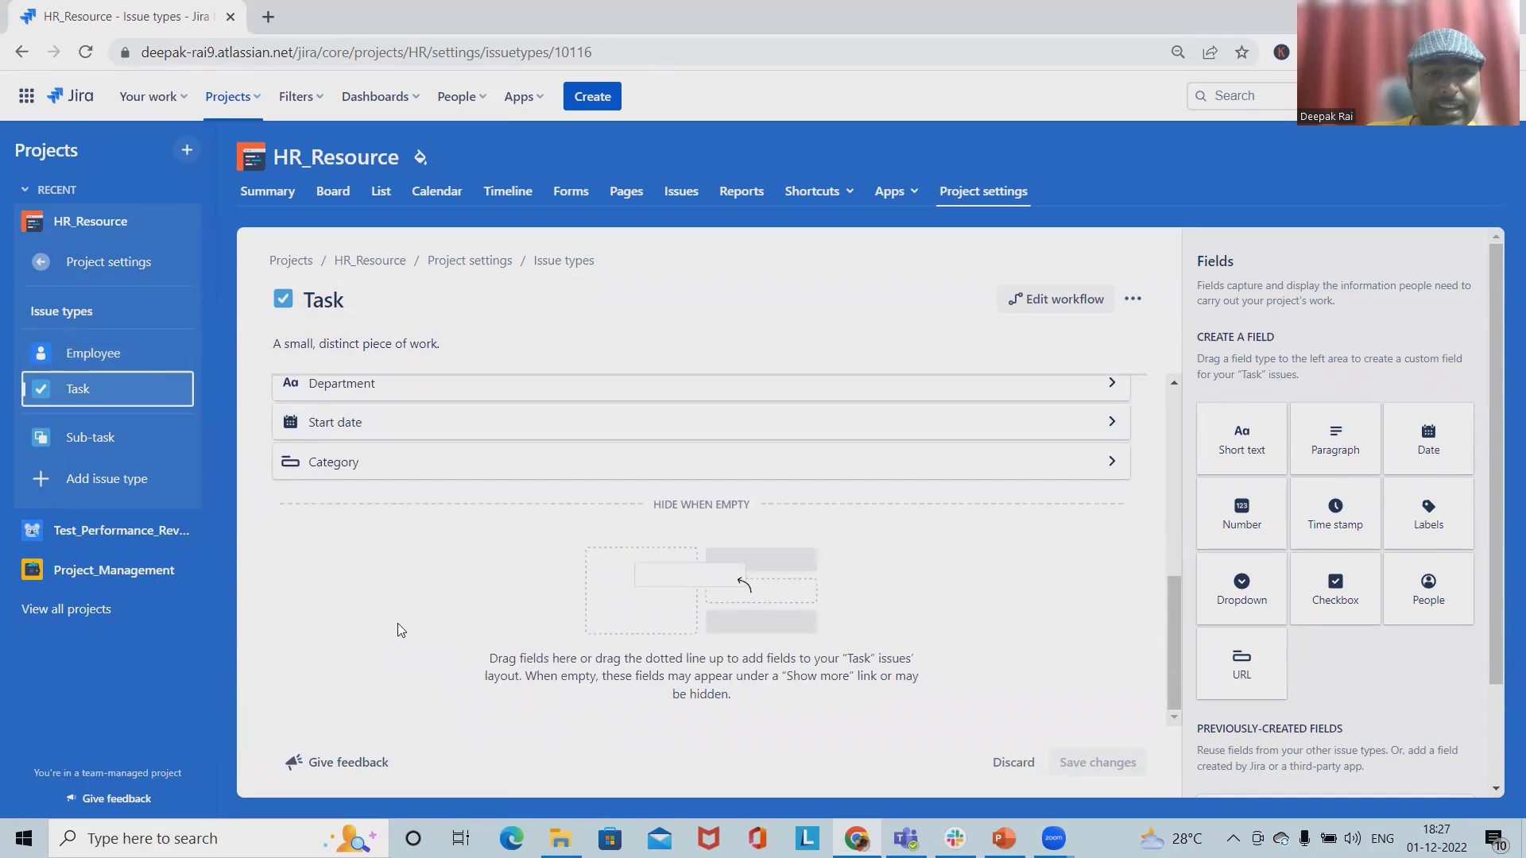
click(93, 443)
click(93, 478)
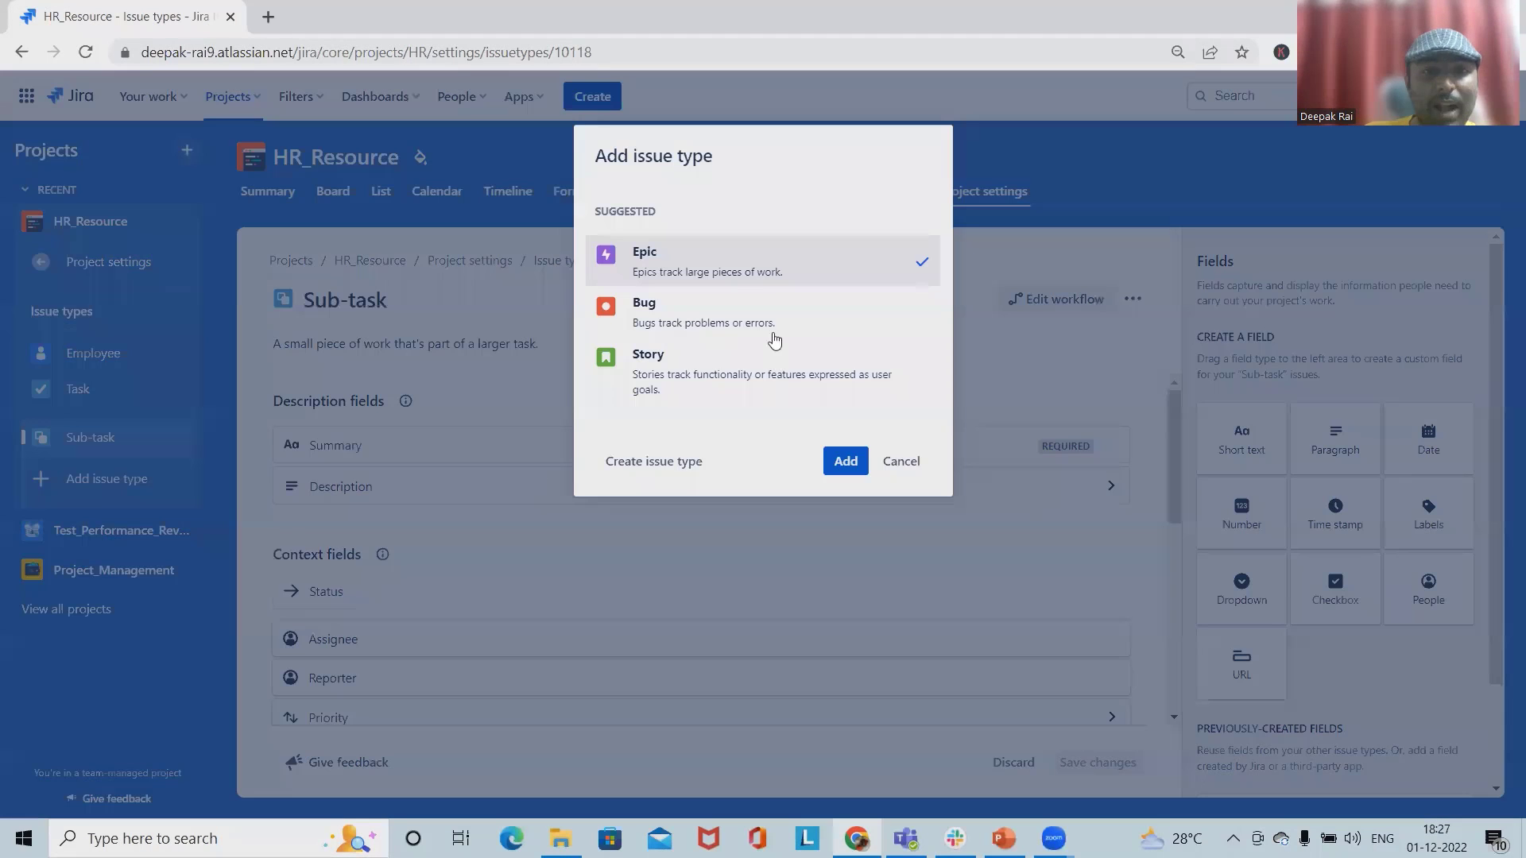
click(842, 467)
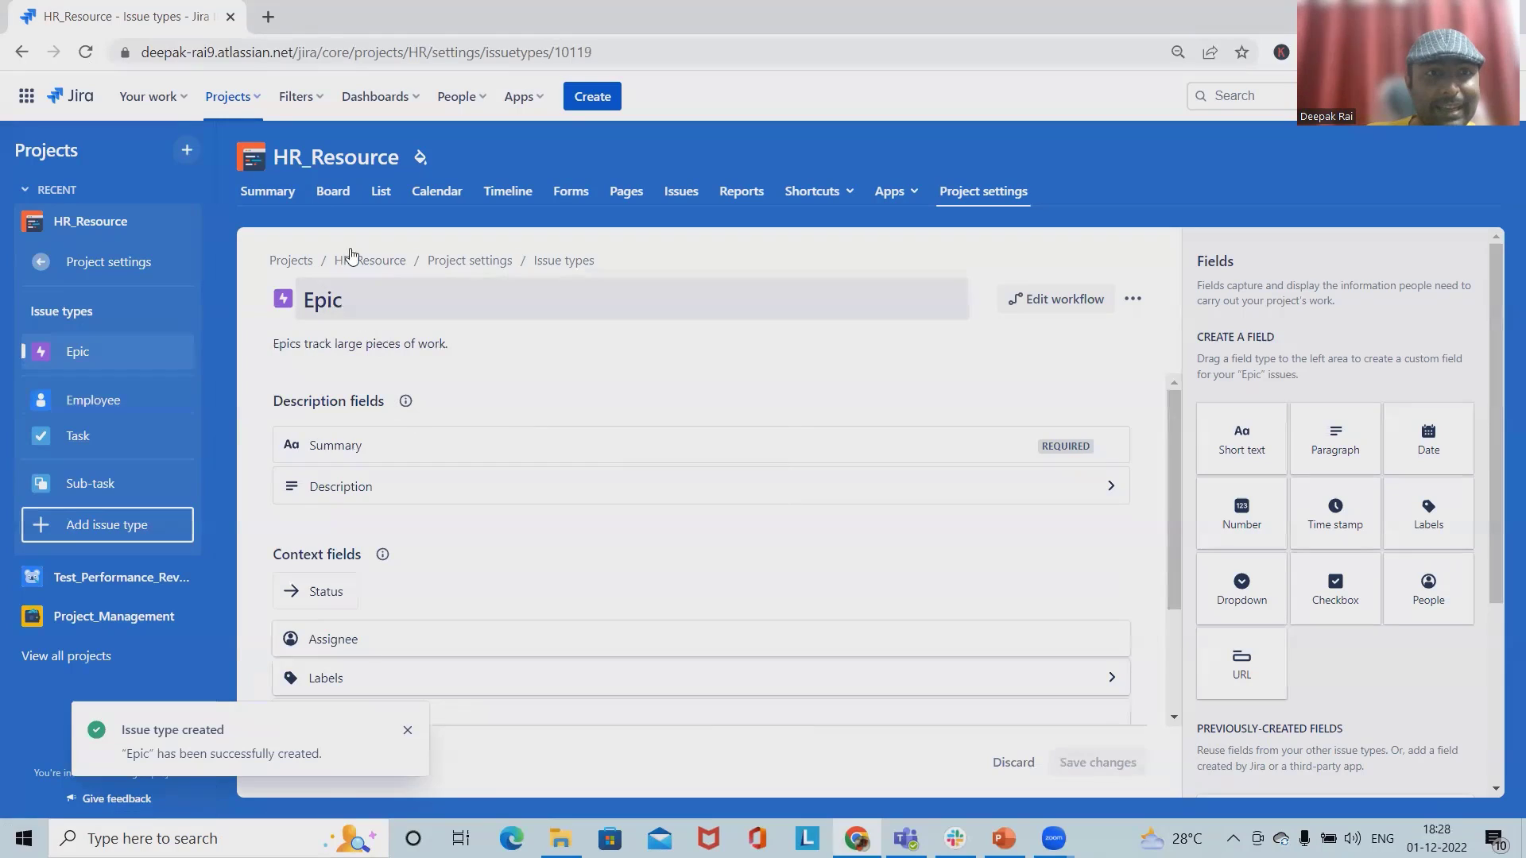
Return to the HR_Resource board and check issue types for a new For Review item
click(334, 192)
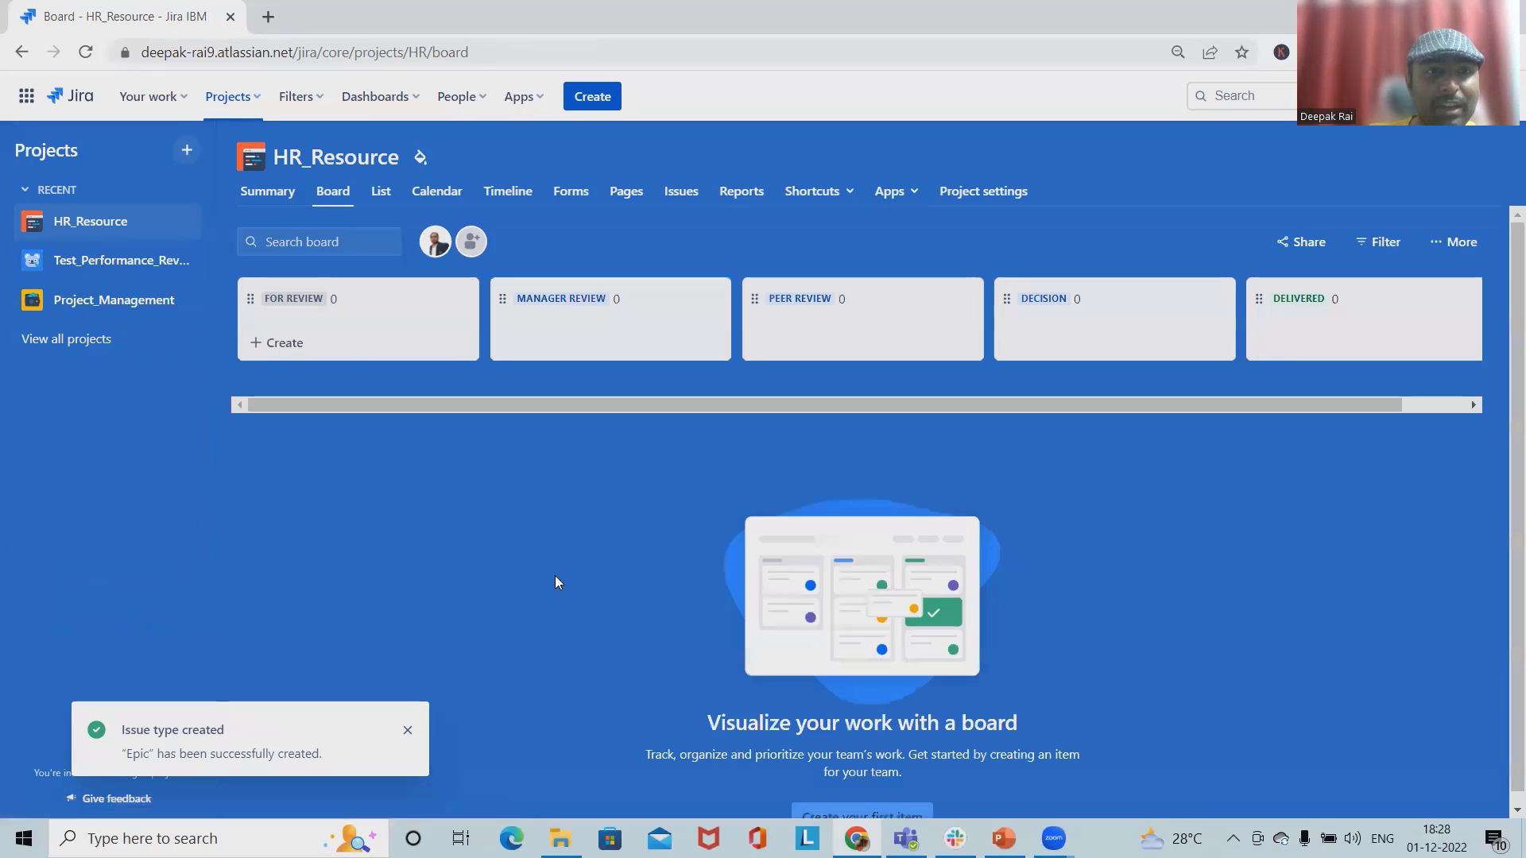
click(276, 342)
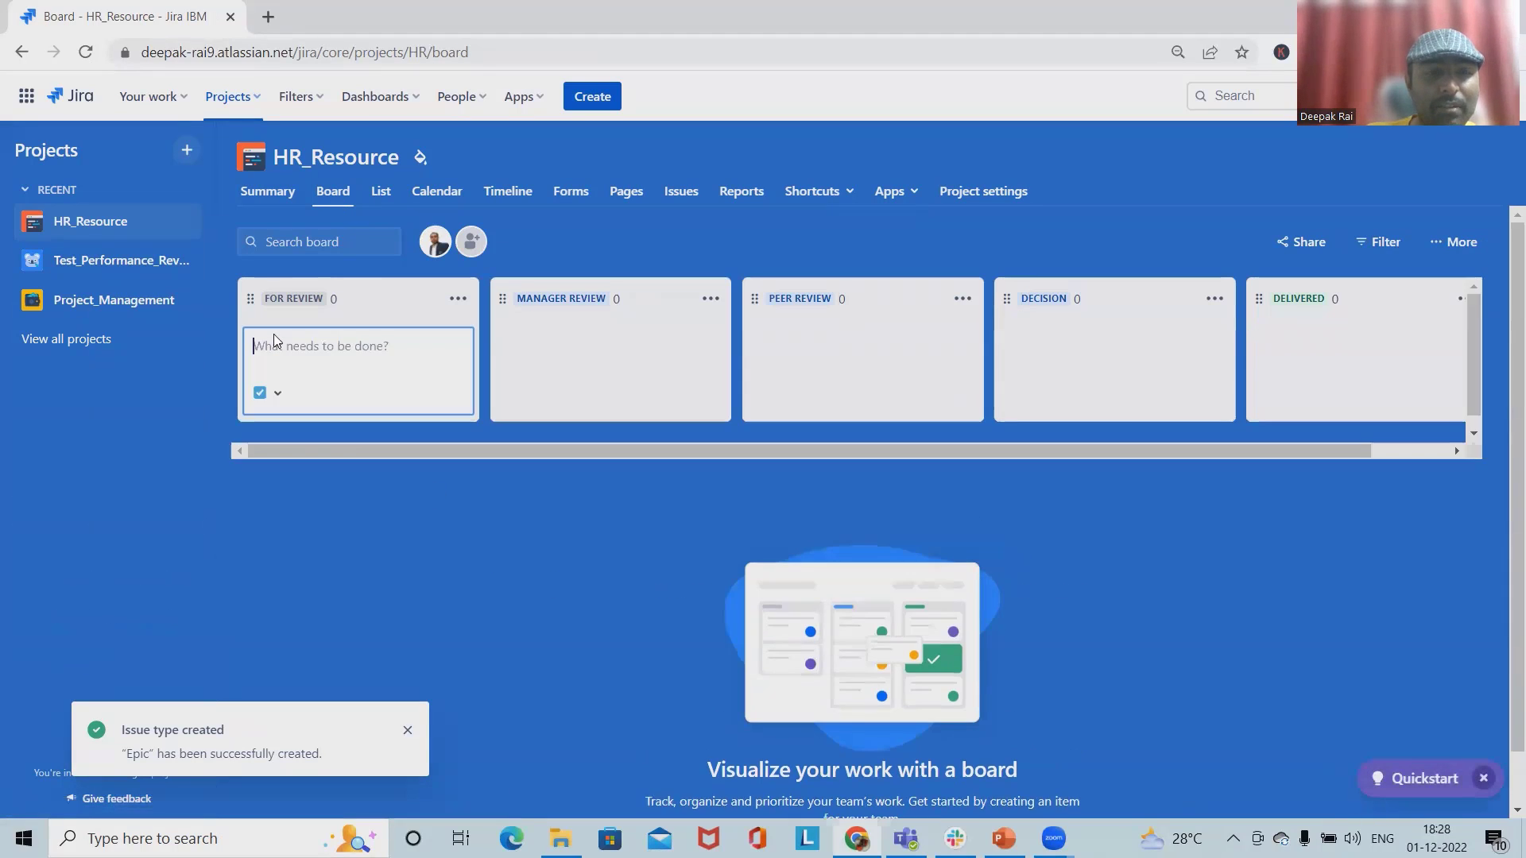
click(275, 397)
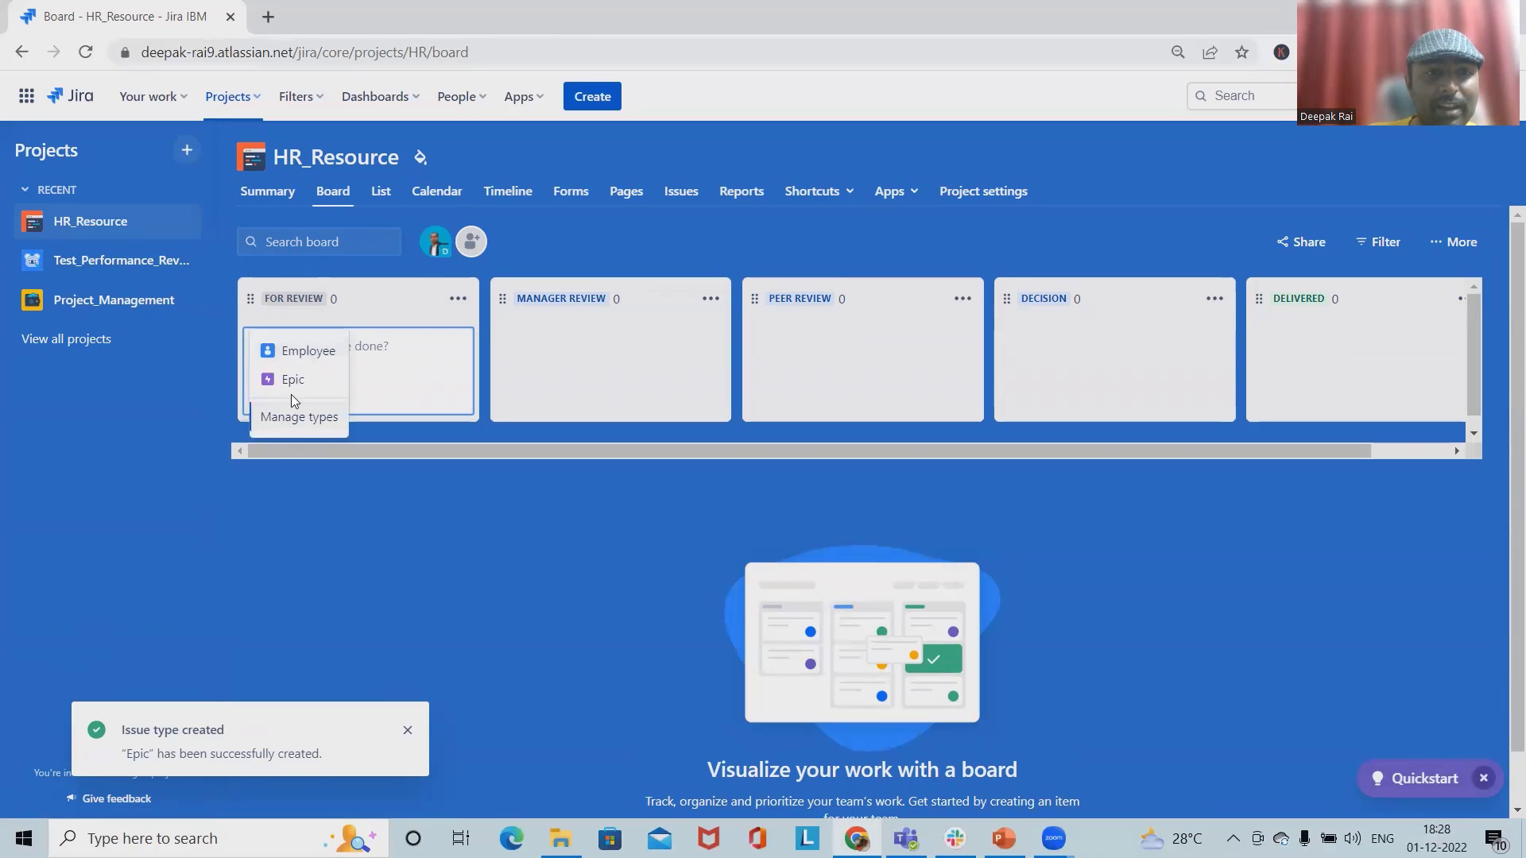
click(409, 342)
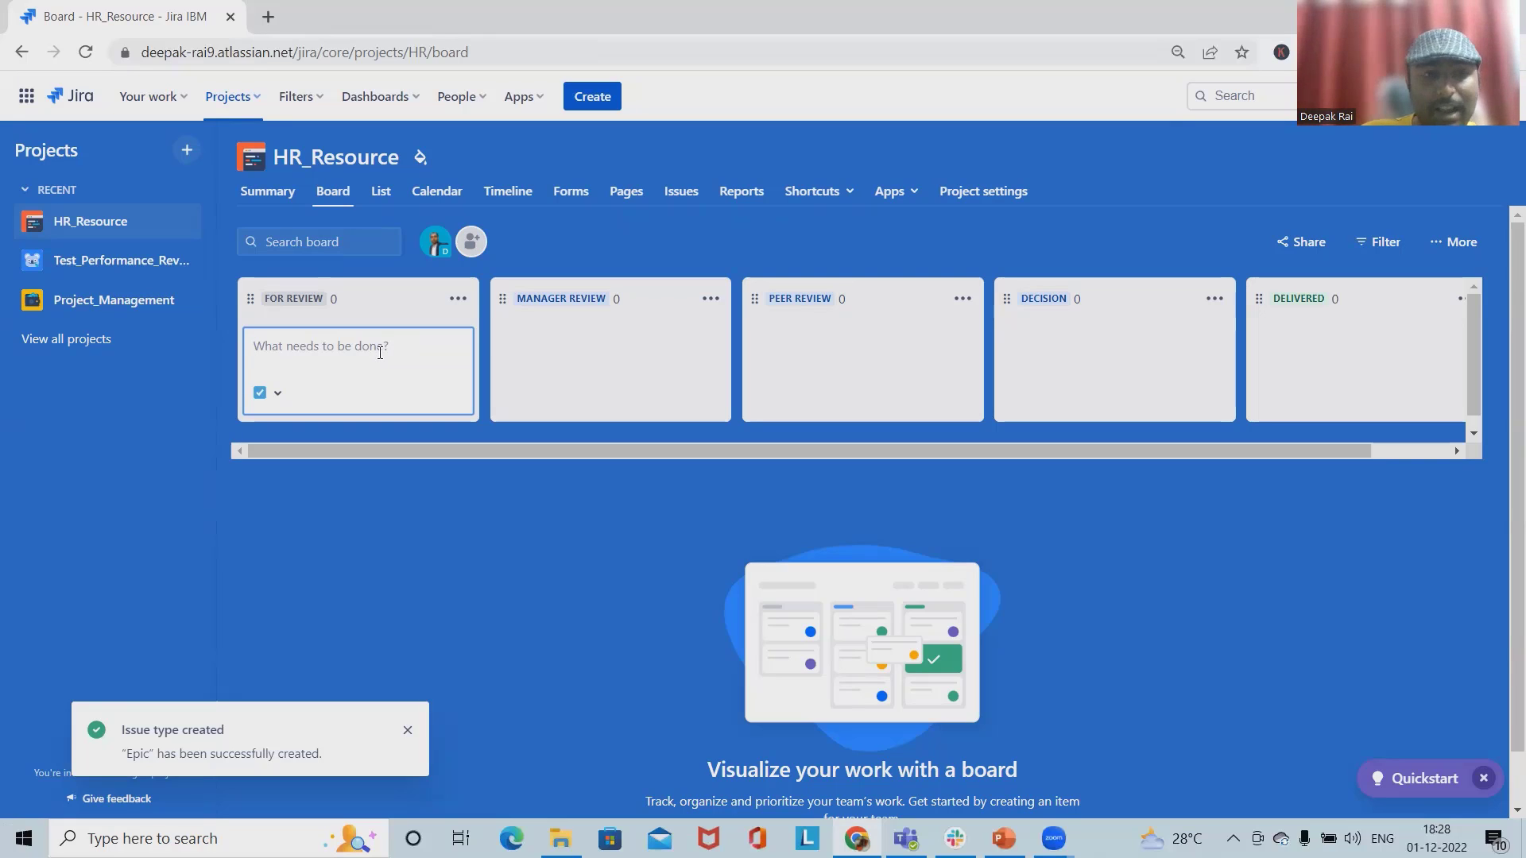
text(R)
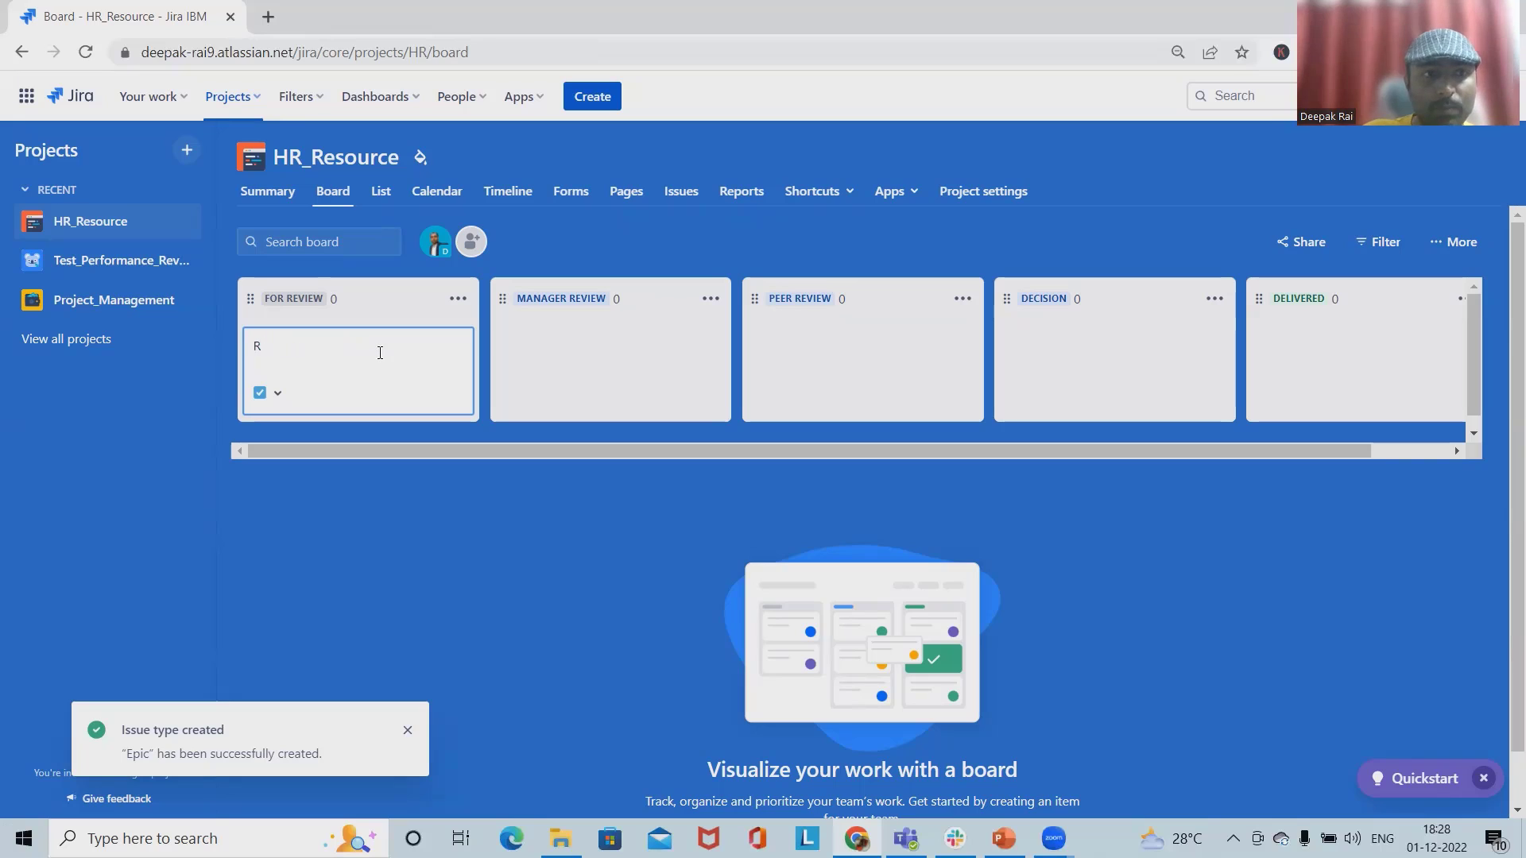
text(Eesume Shortlisting)
Create tasks Resume Shortlisting, Onboarding Process, Documentation and Candidate Brief in For Review
key(Return)
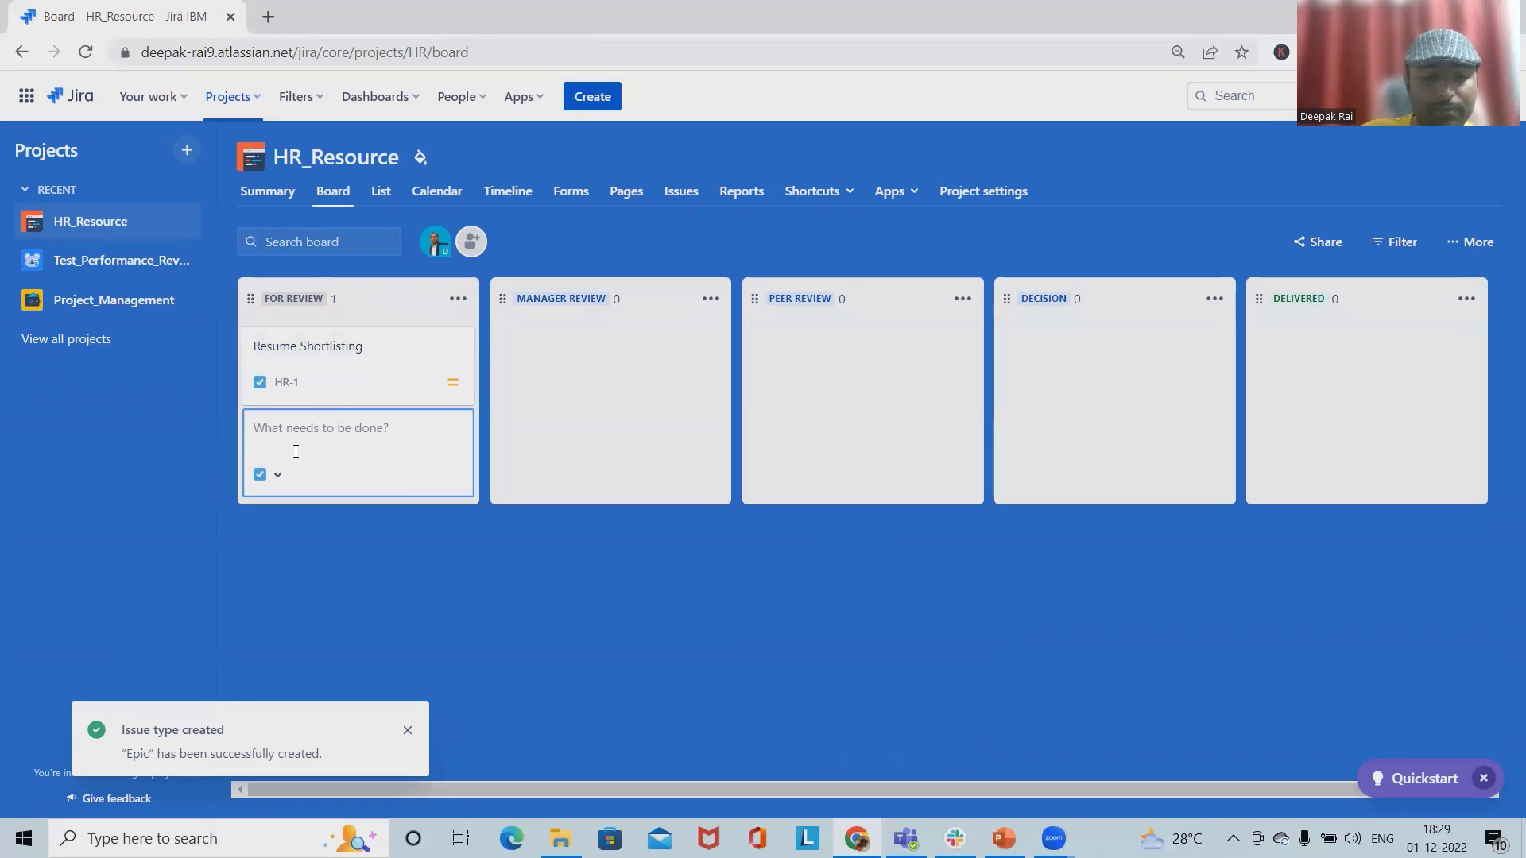
key(Return)
text(Onboarding Proc)
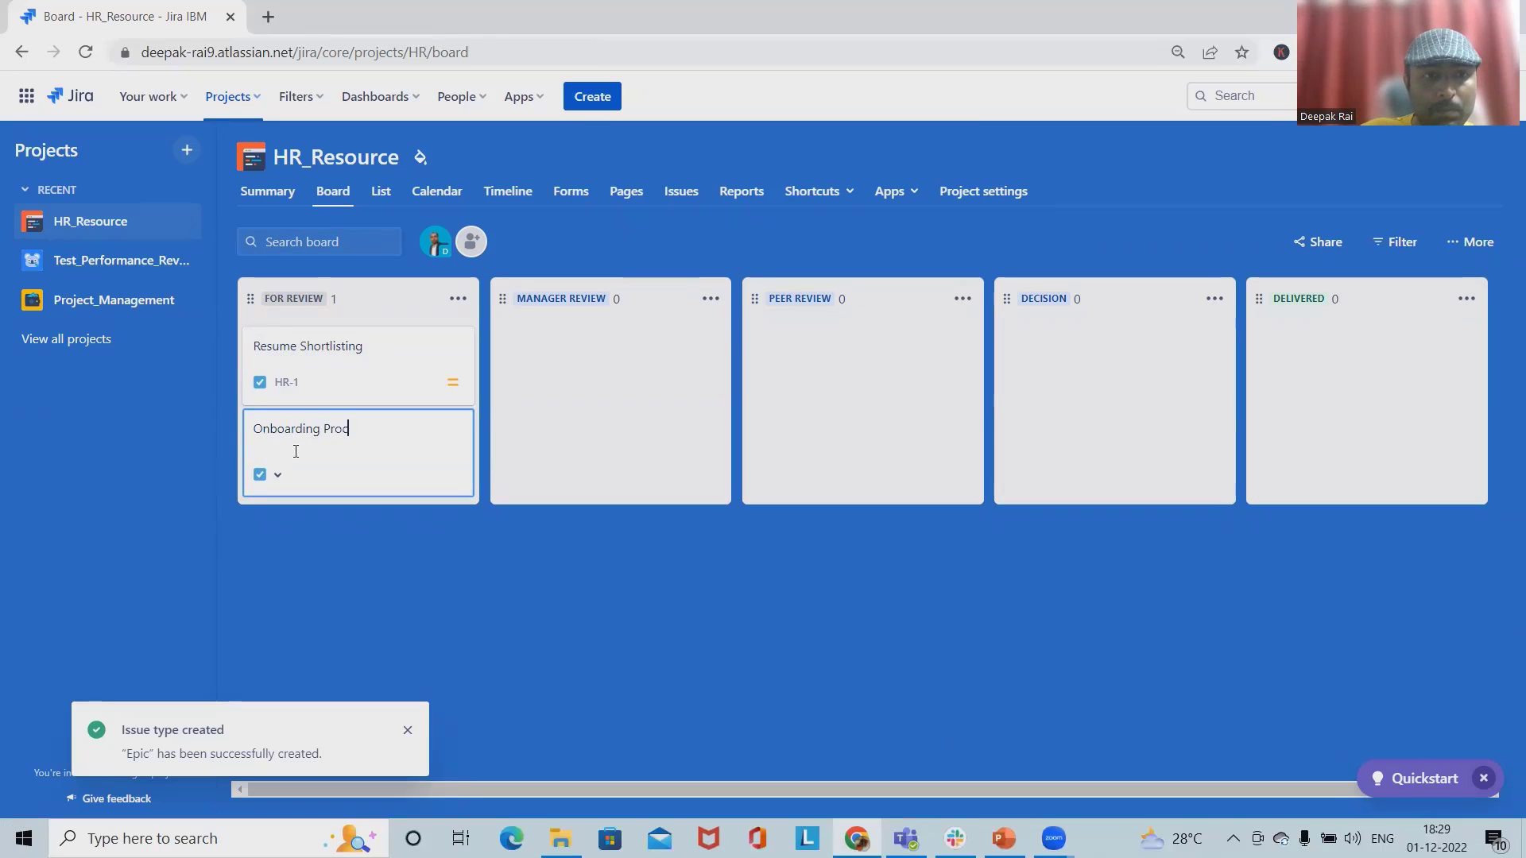
text(ess)
key(Return)
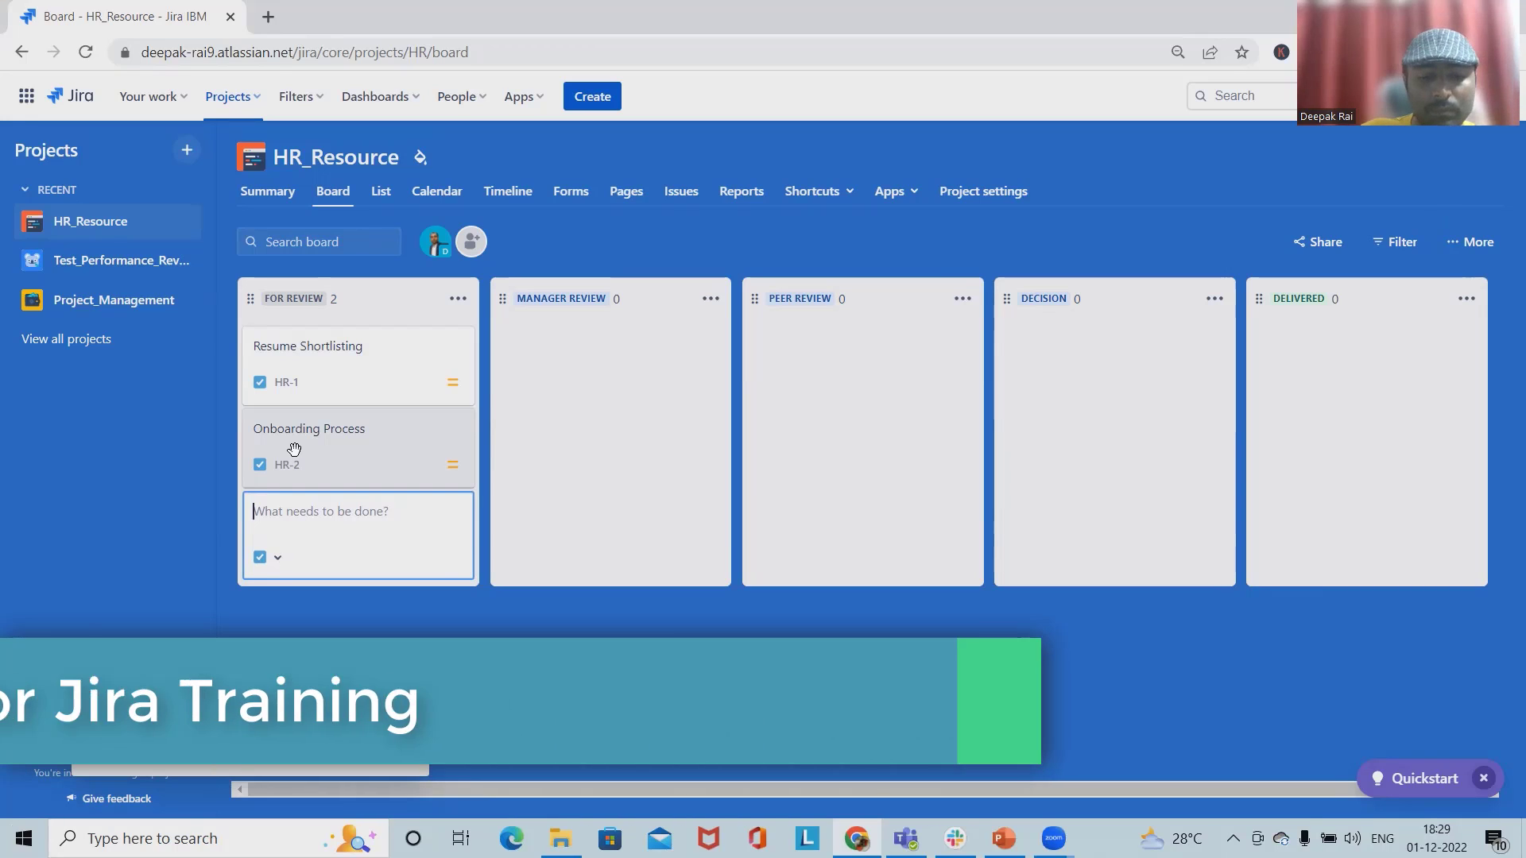
text(Documents)
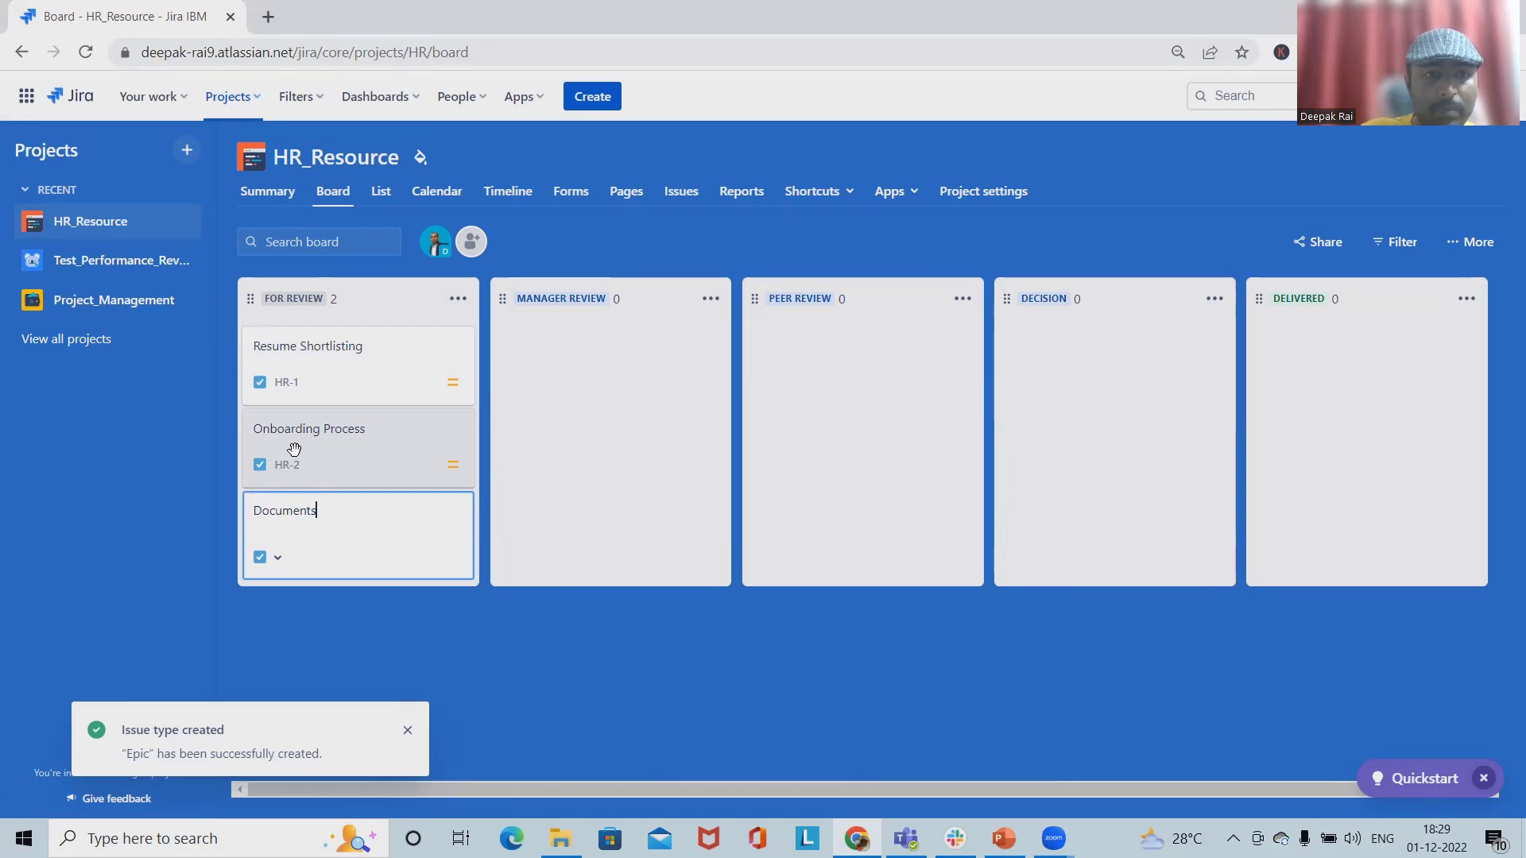
key(BackSpace)
text(at)
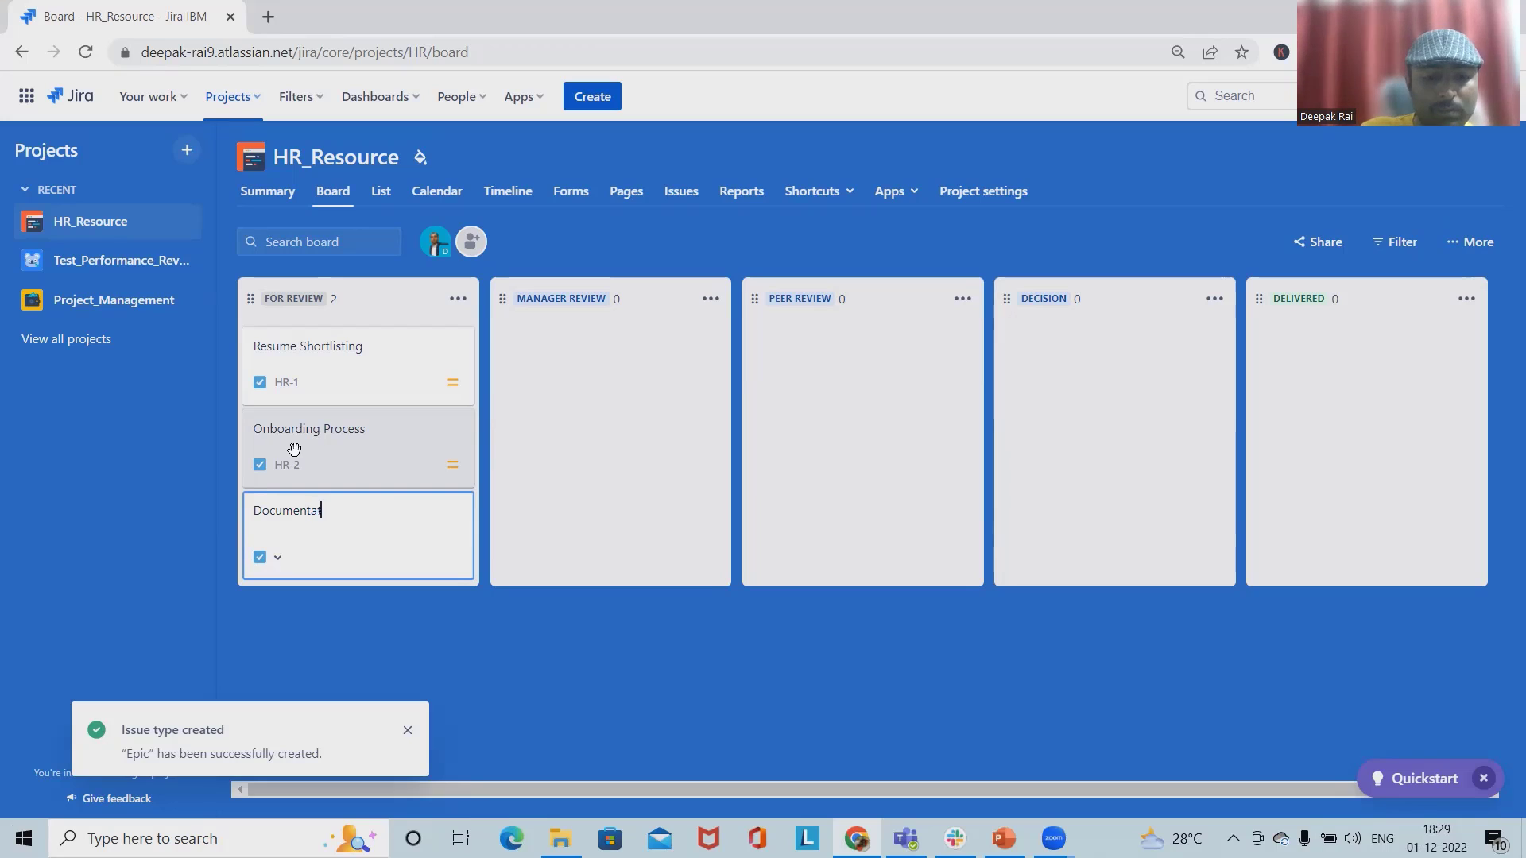
text(ion)
key(Return)
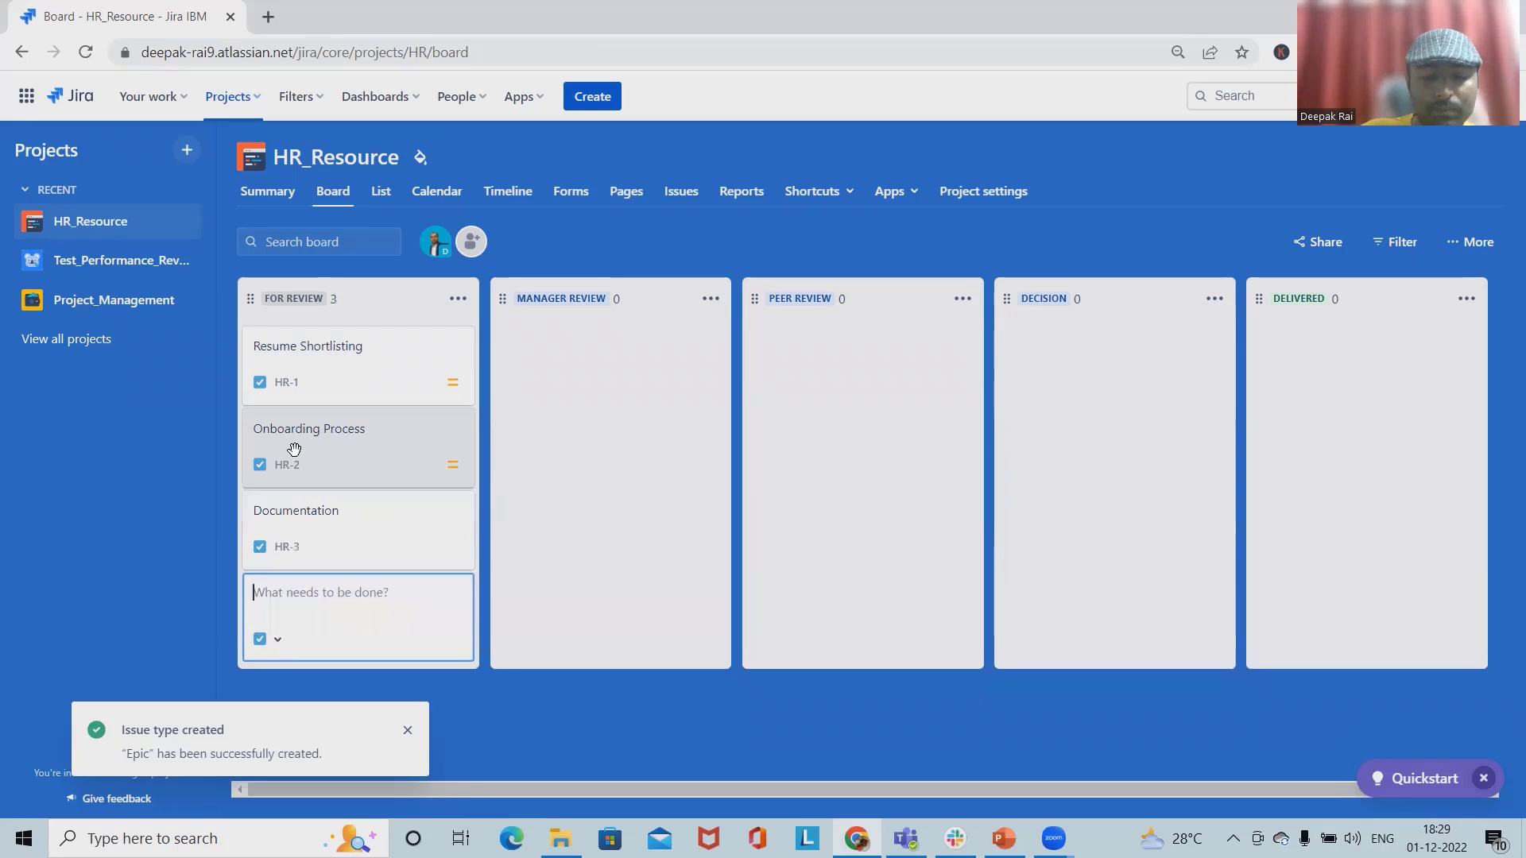
text(Cam)
text(ndidate Bri)
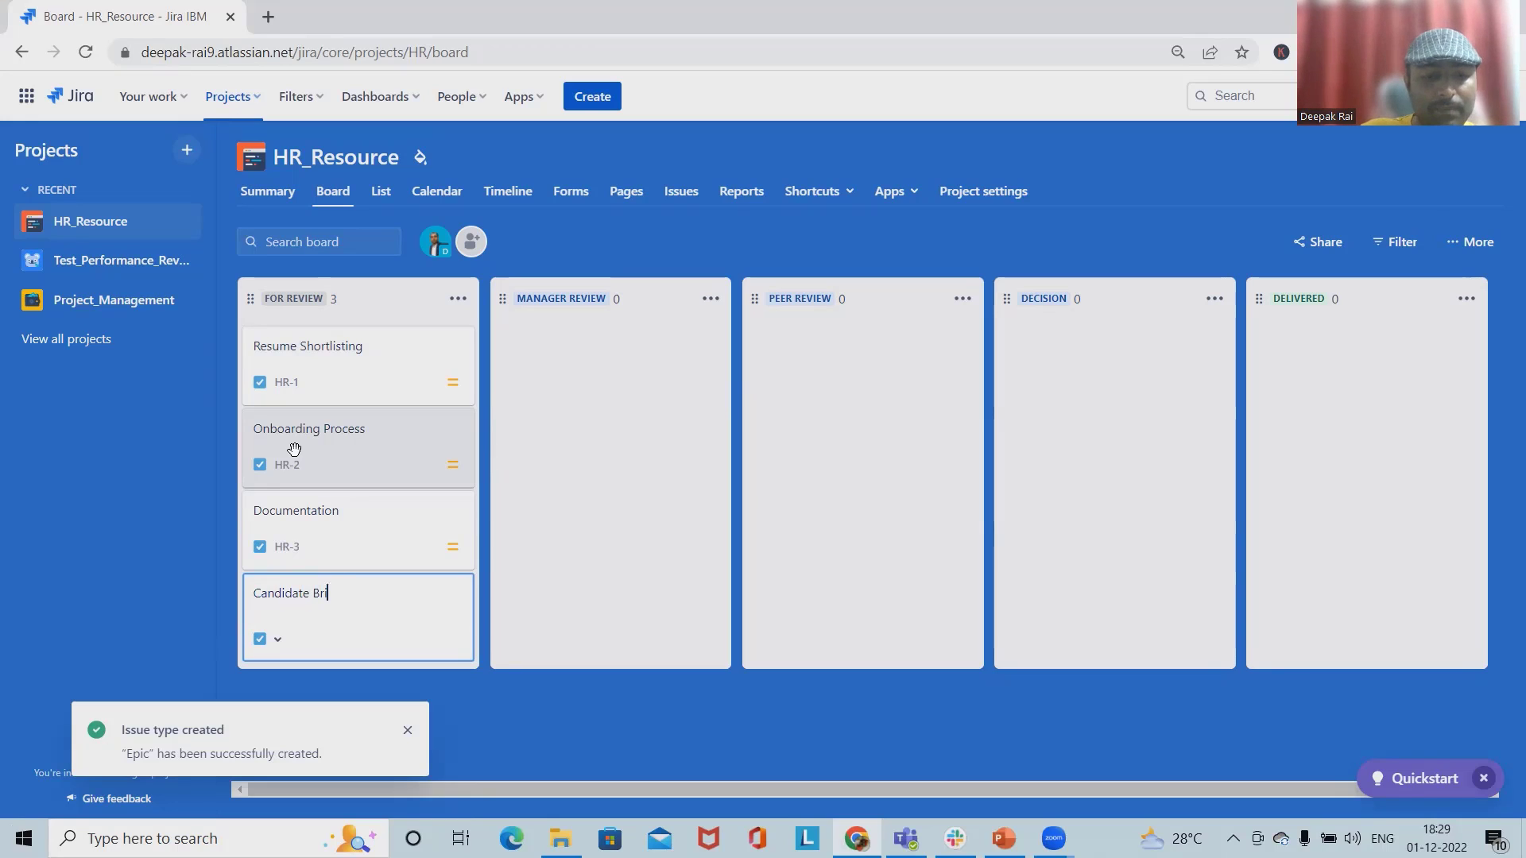
text( f)
key(Return)
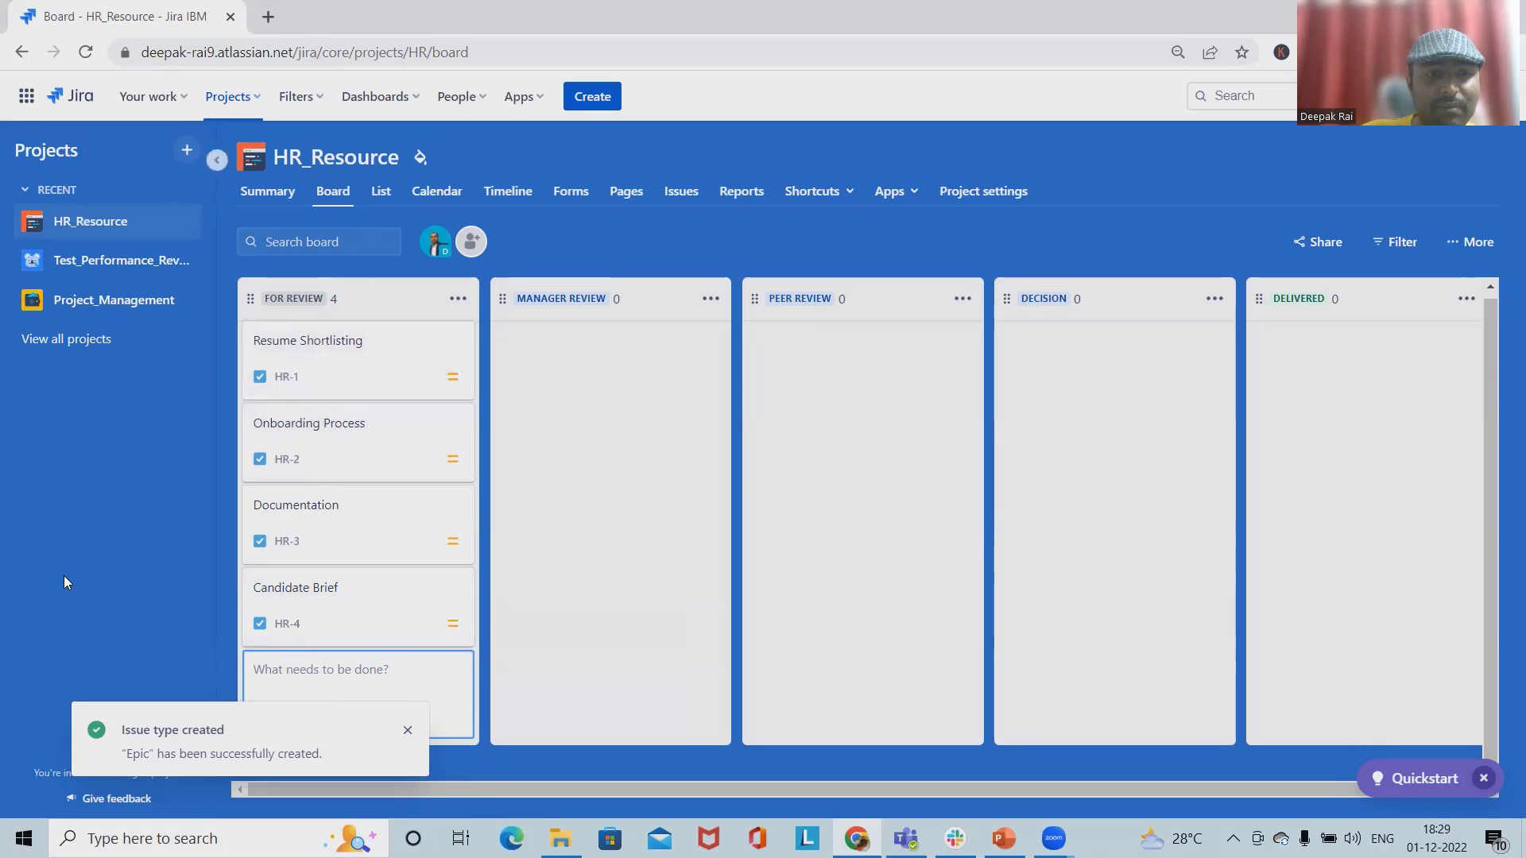
click(406, 728)
click(407, 729)
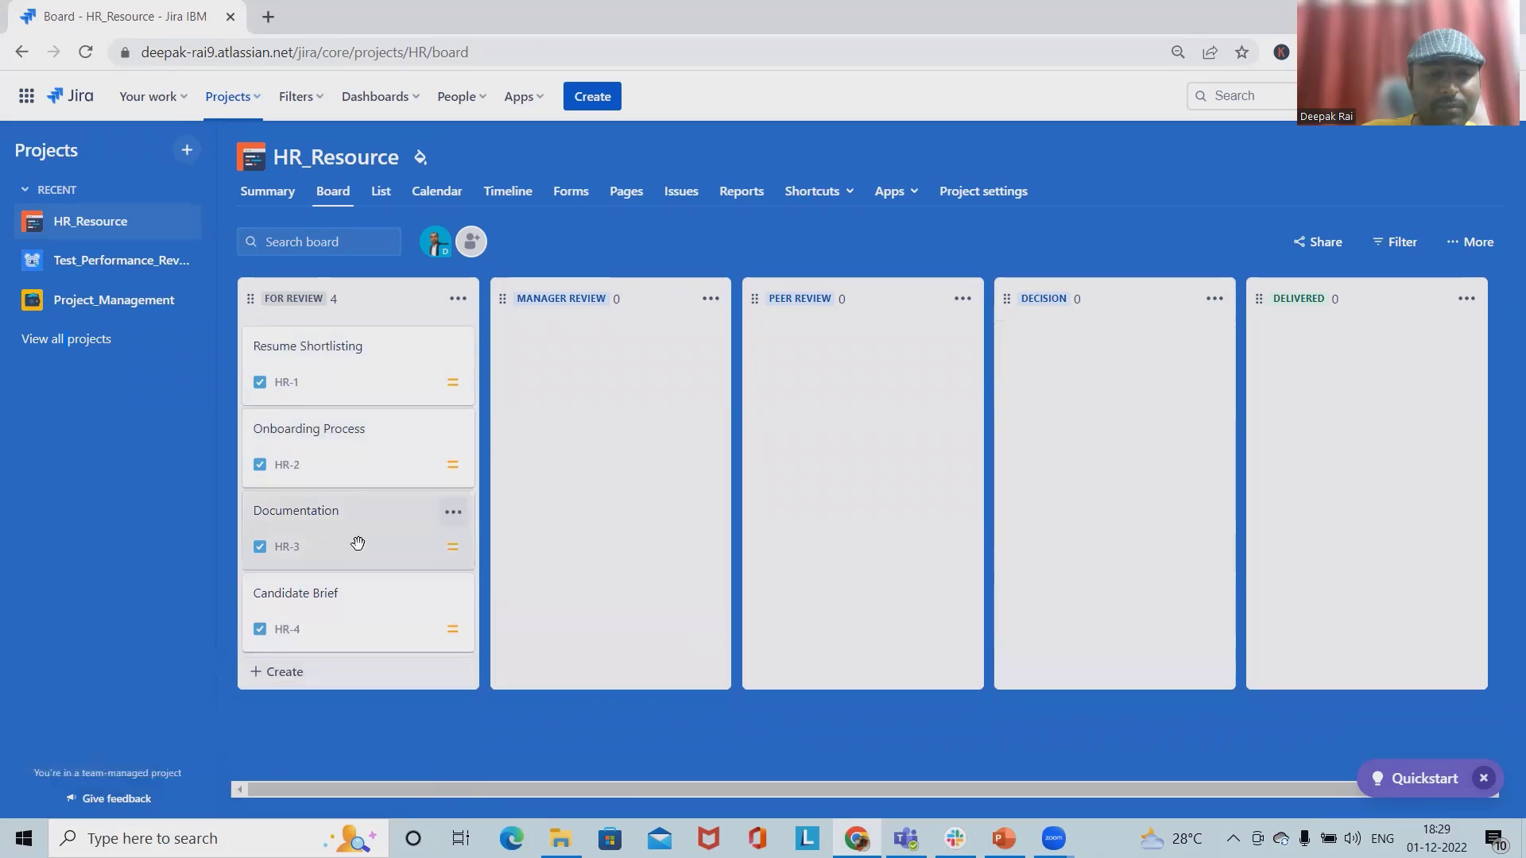
Add child issues Extracting Resume from Portal, Filtering resume, Skillset Match and Arranging Interview to Resume Shortlisting
click(339, 374)
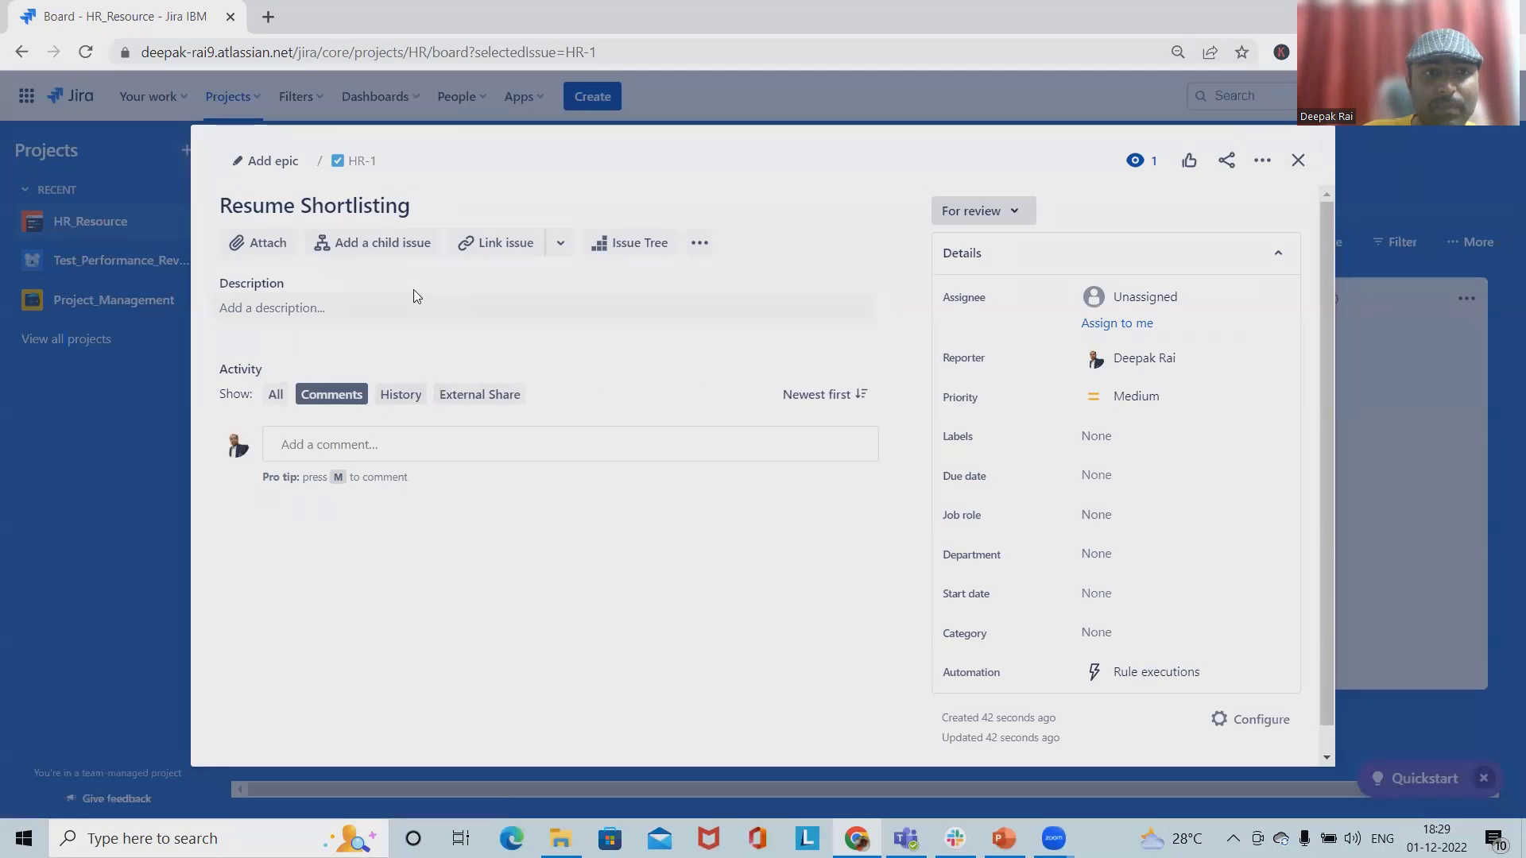
click(395, 247)
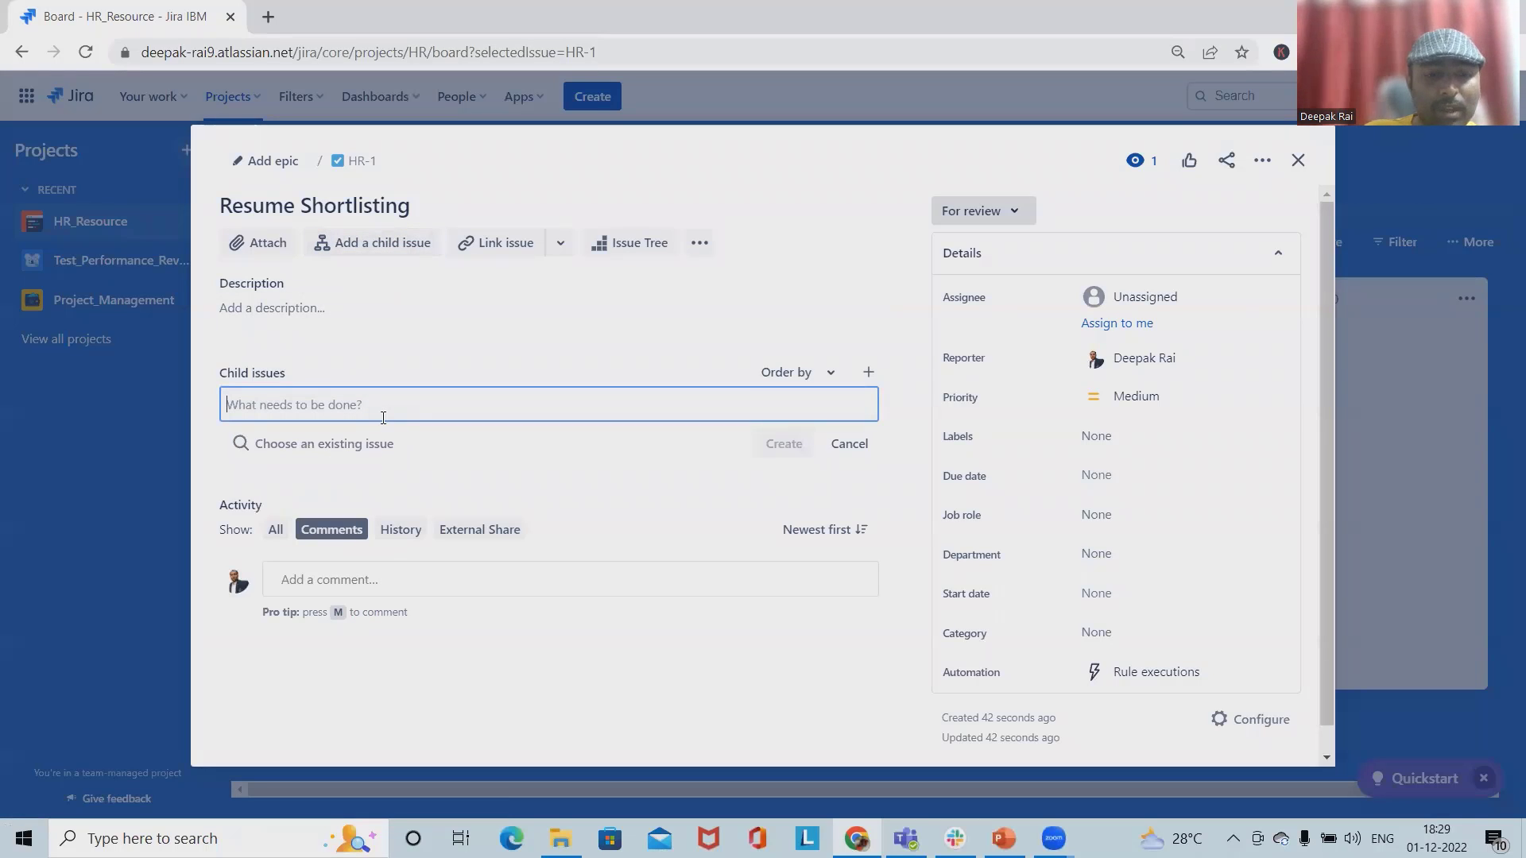
text(E)
key(BackSpace)
text(Ec)
key(BackSpace)
text(xtracting Resume from)
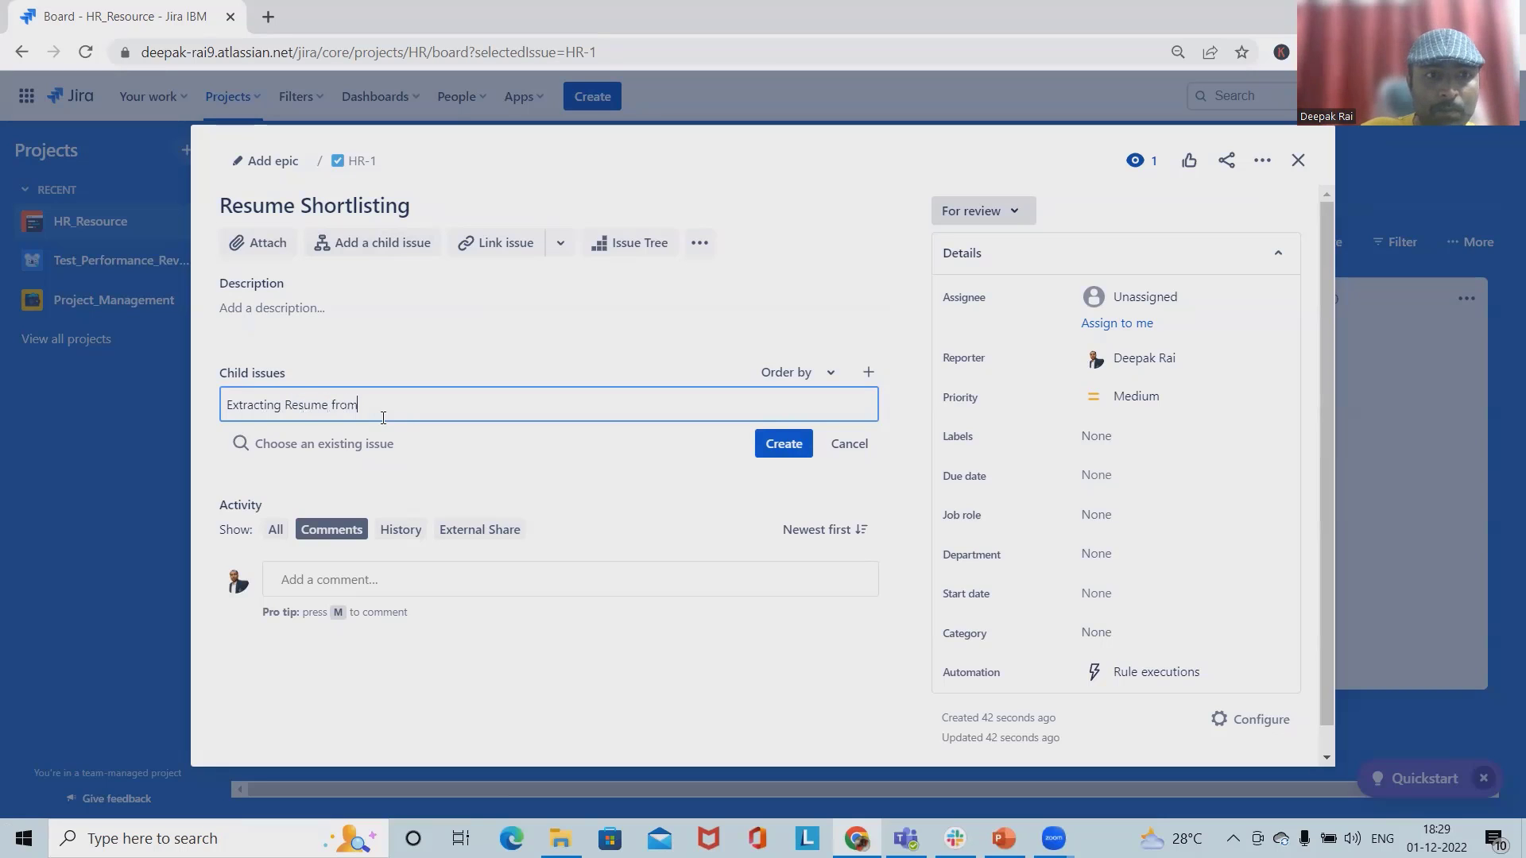
text( Portal)
key(Return)
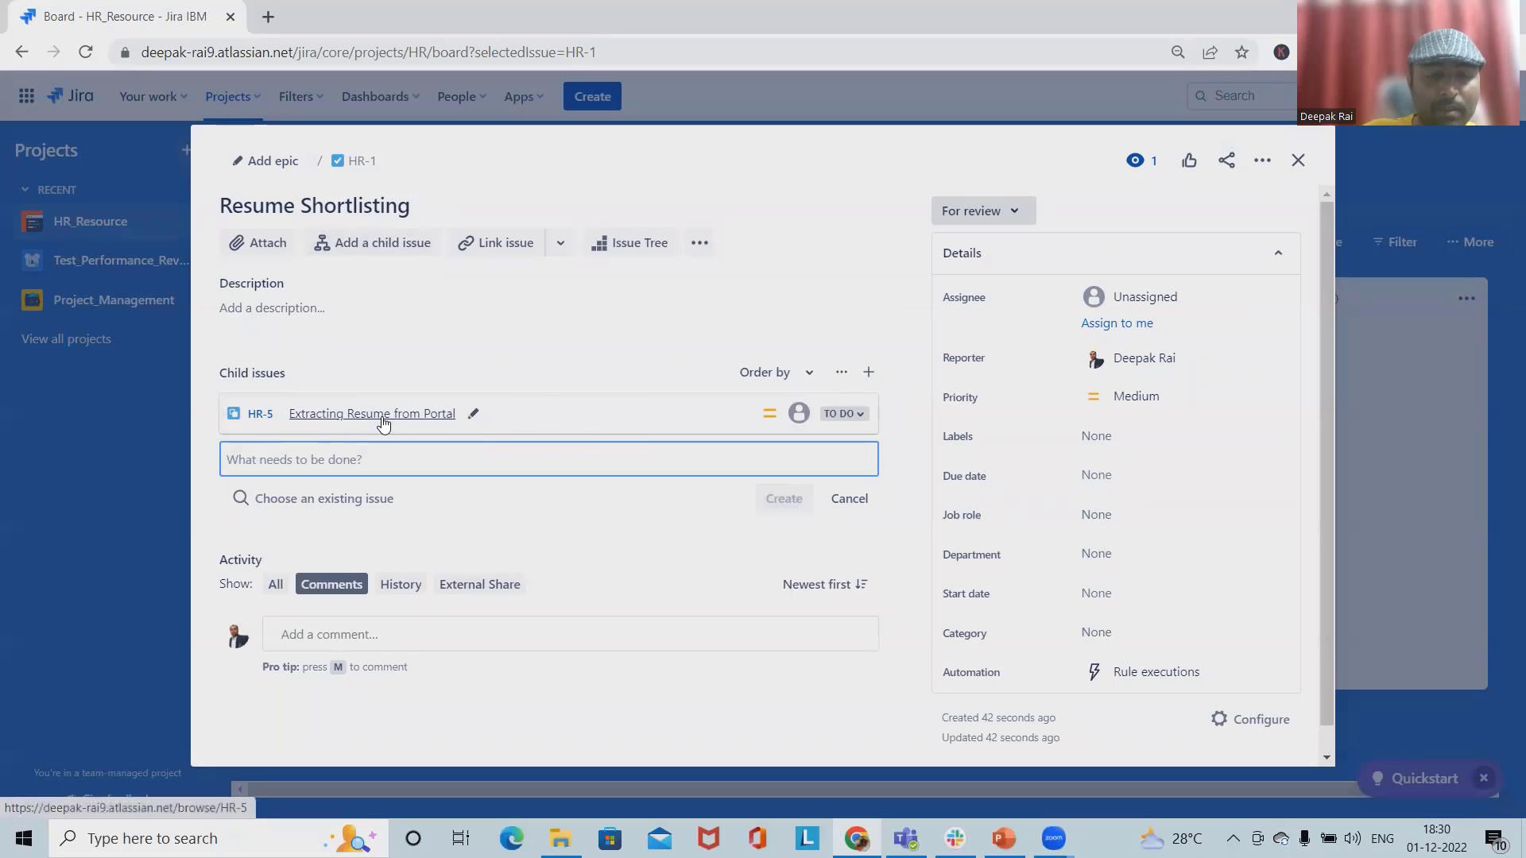
text(Filtering res)
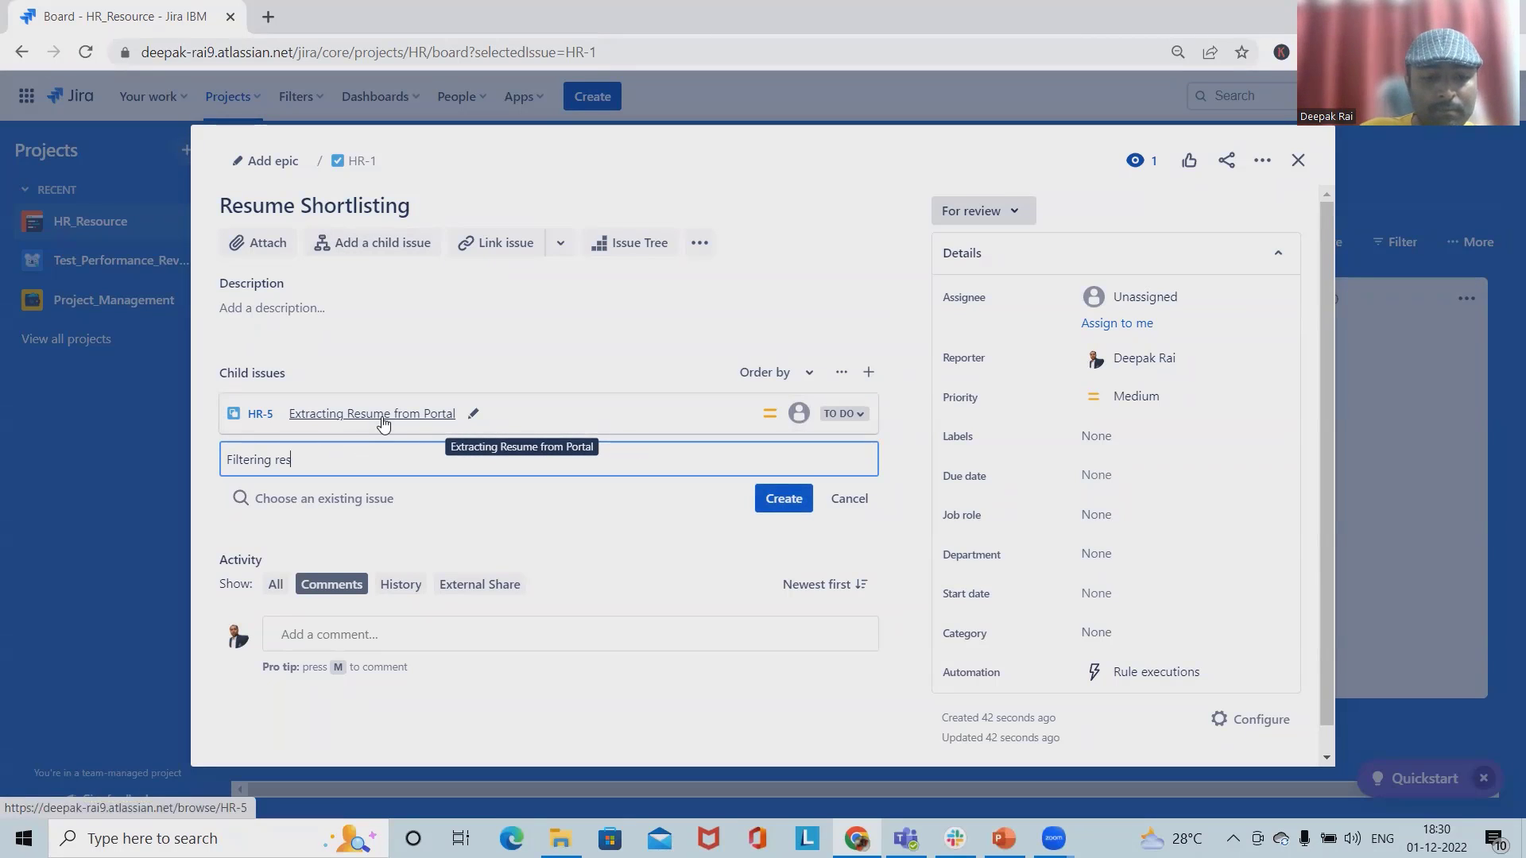
text(e)
key(Return)
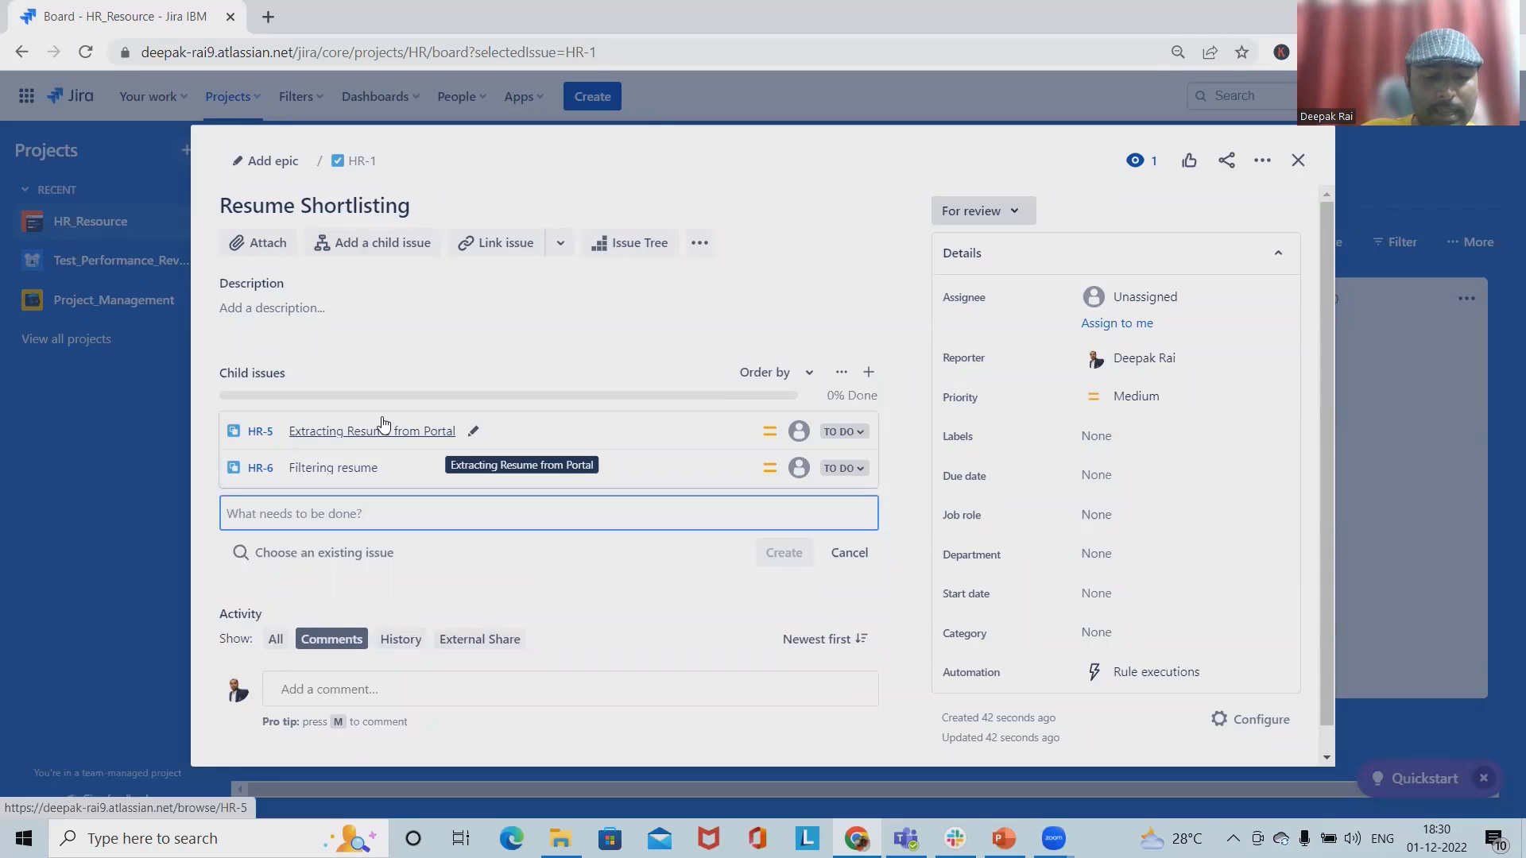
text(Skillset )
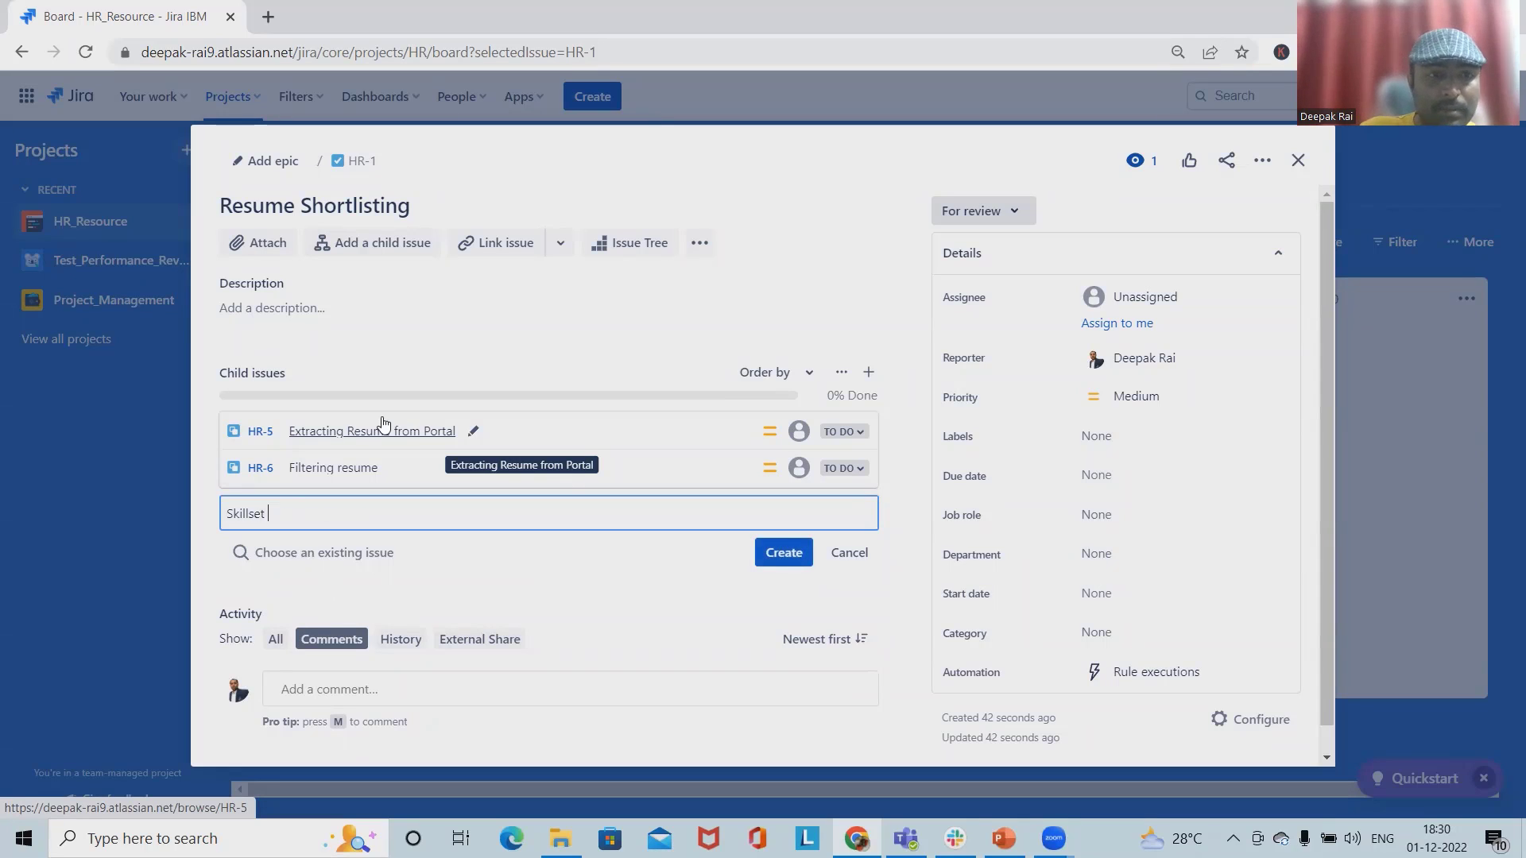
text(Match)
key(Return)
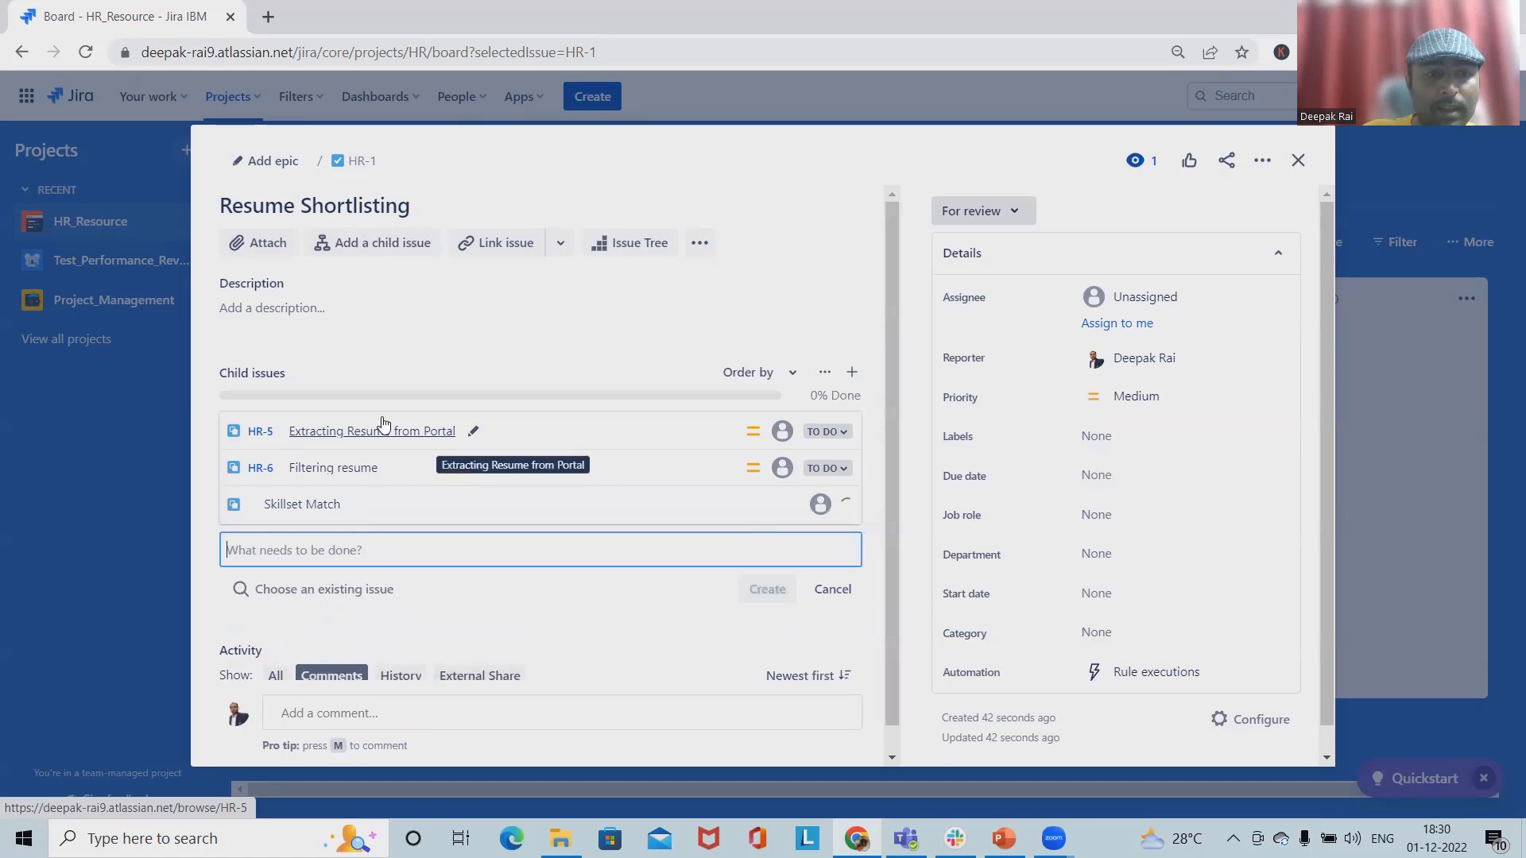
text(Anging In)
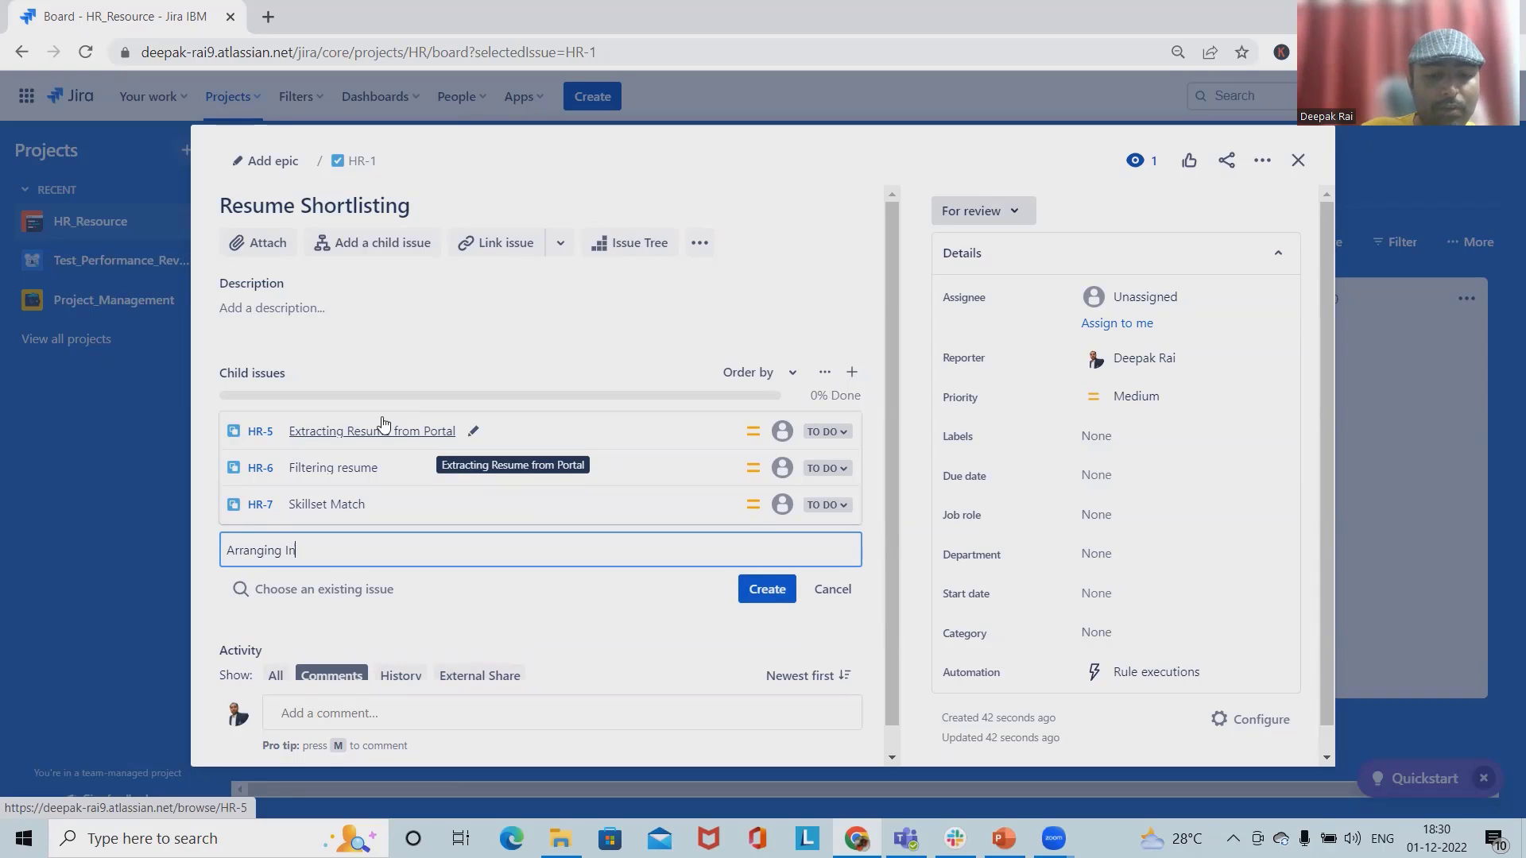
text(ew)
key(Return)
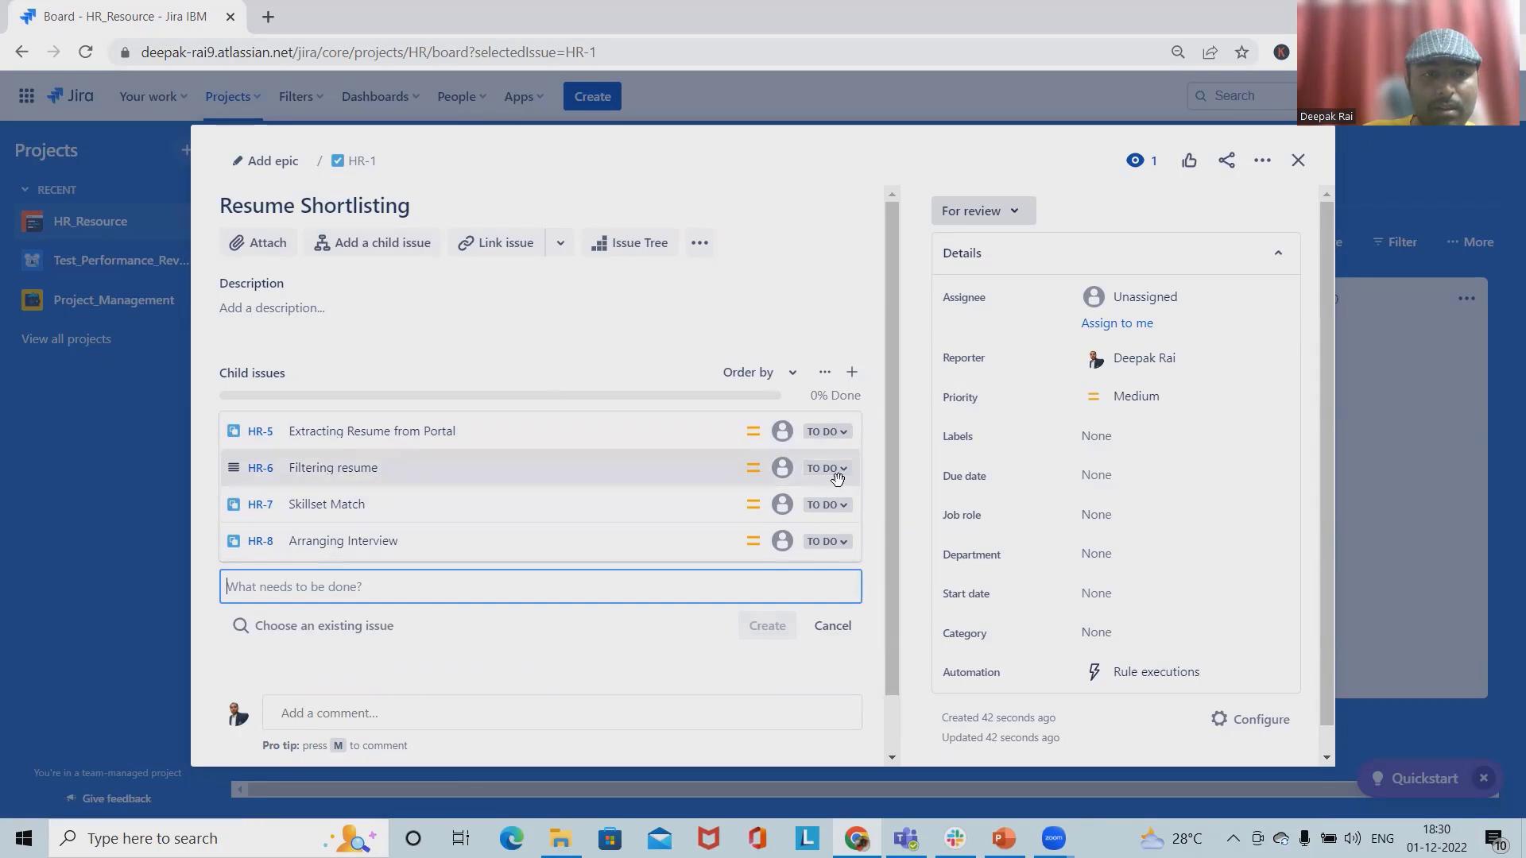
Mark Extracting Resume from Portal as Done, then open Onboarding Process
click(843, 435)
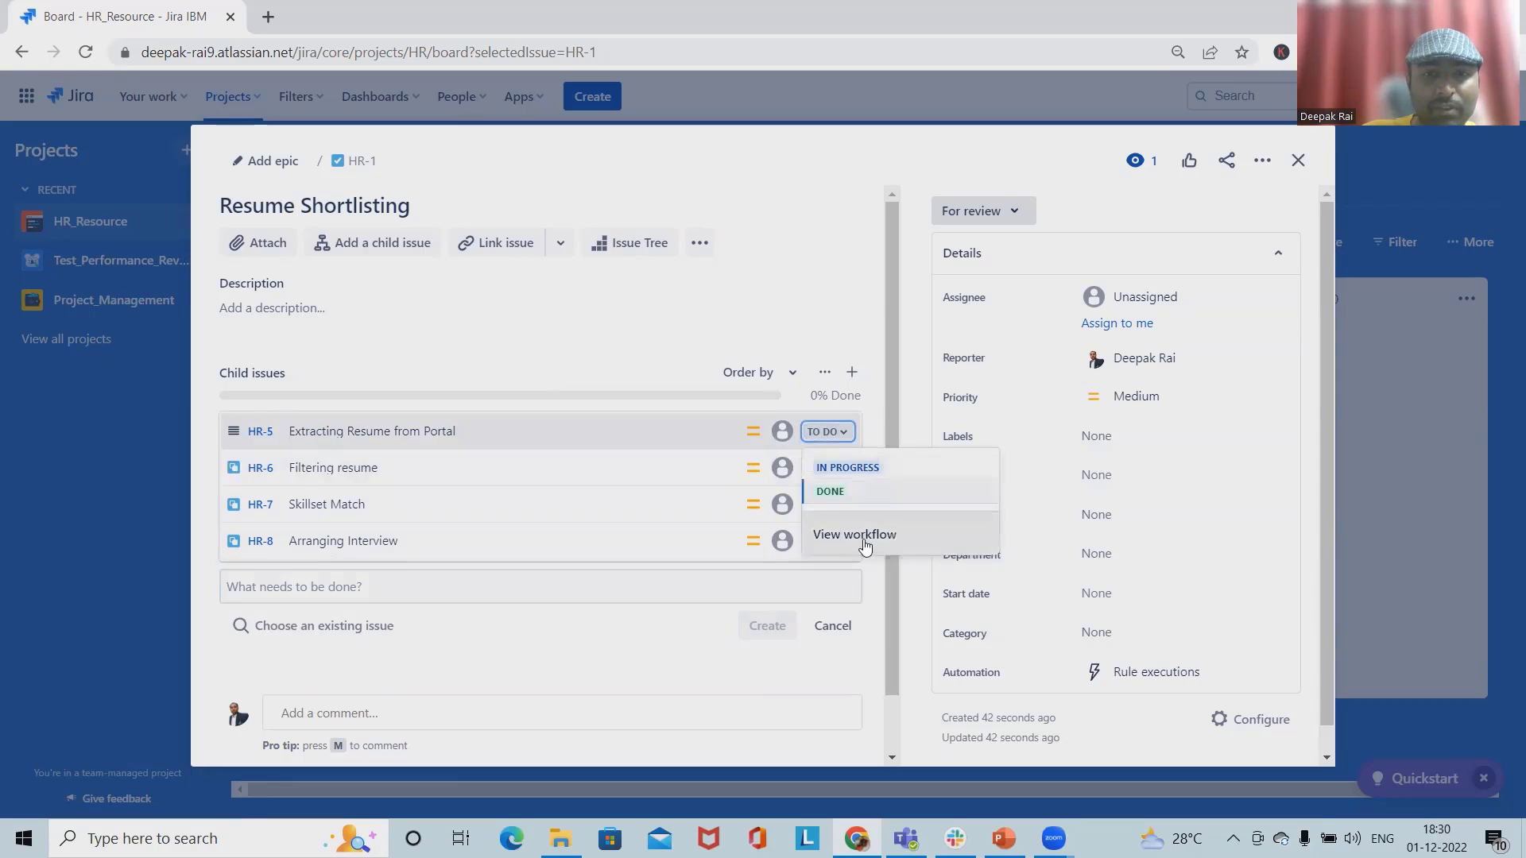
click(829, 491)
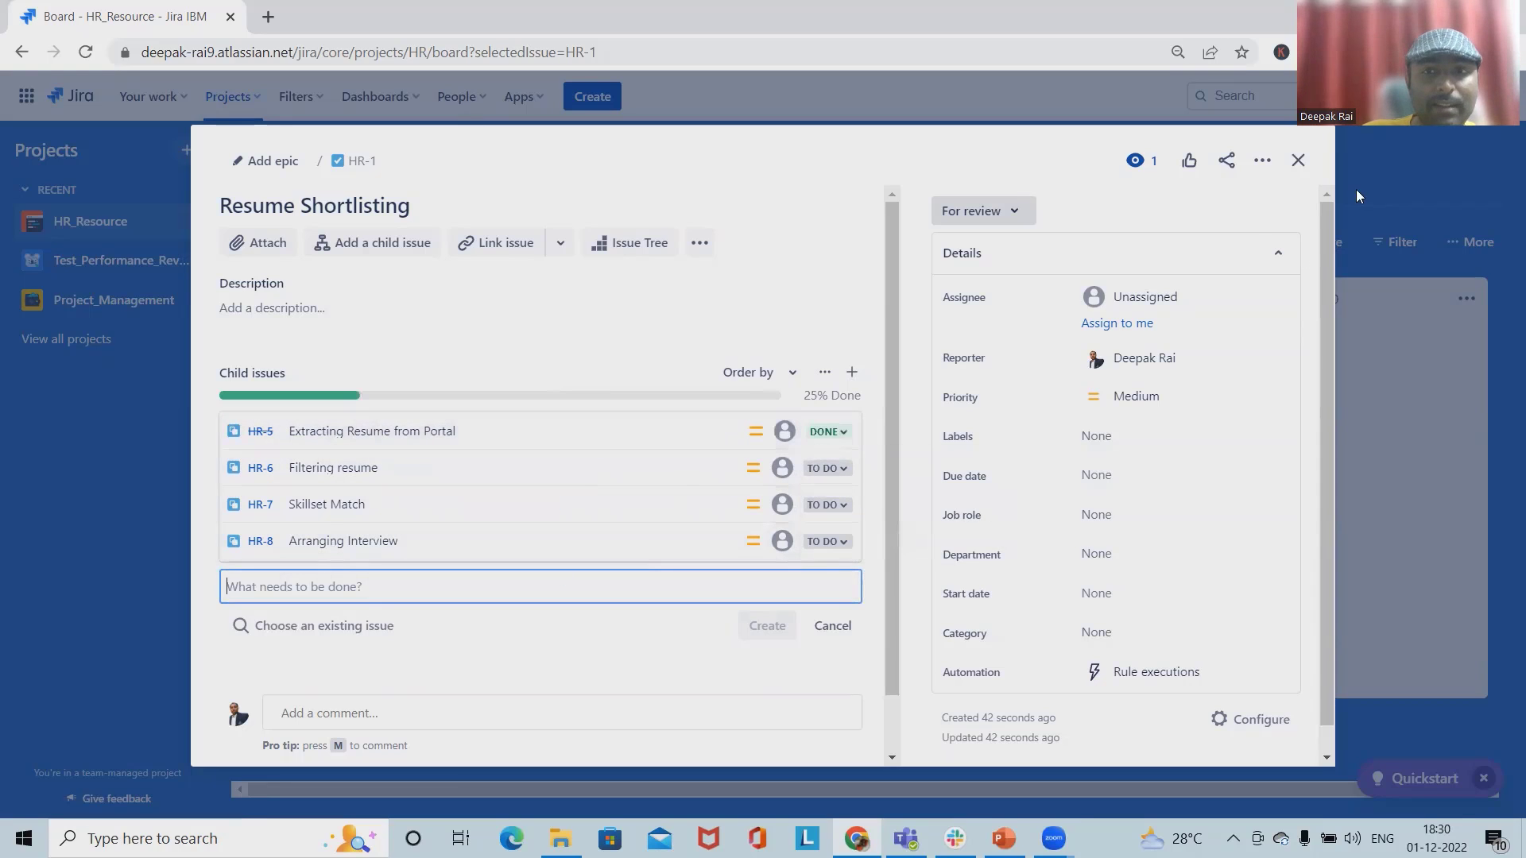
click(1298, 160)
click(363, 469)
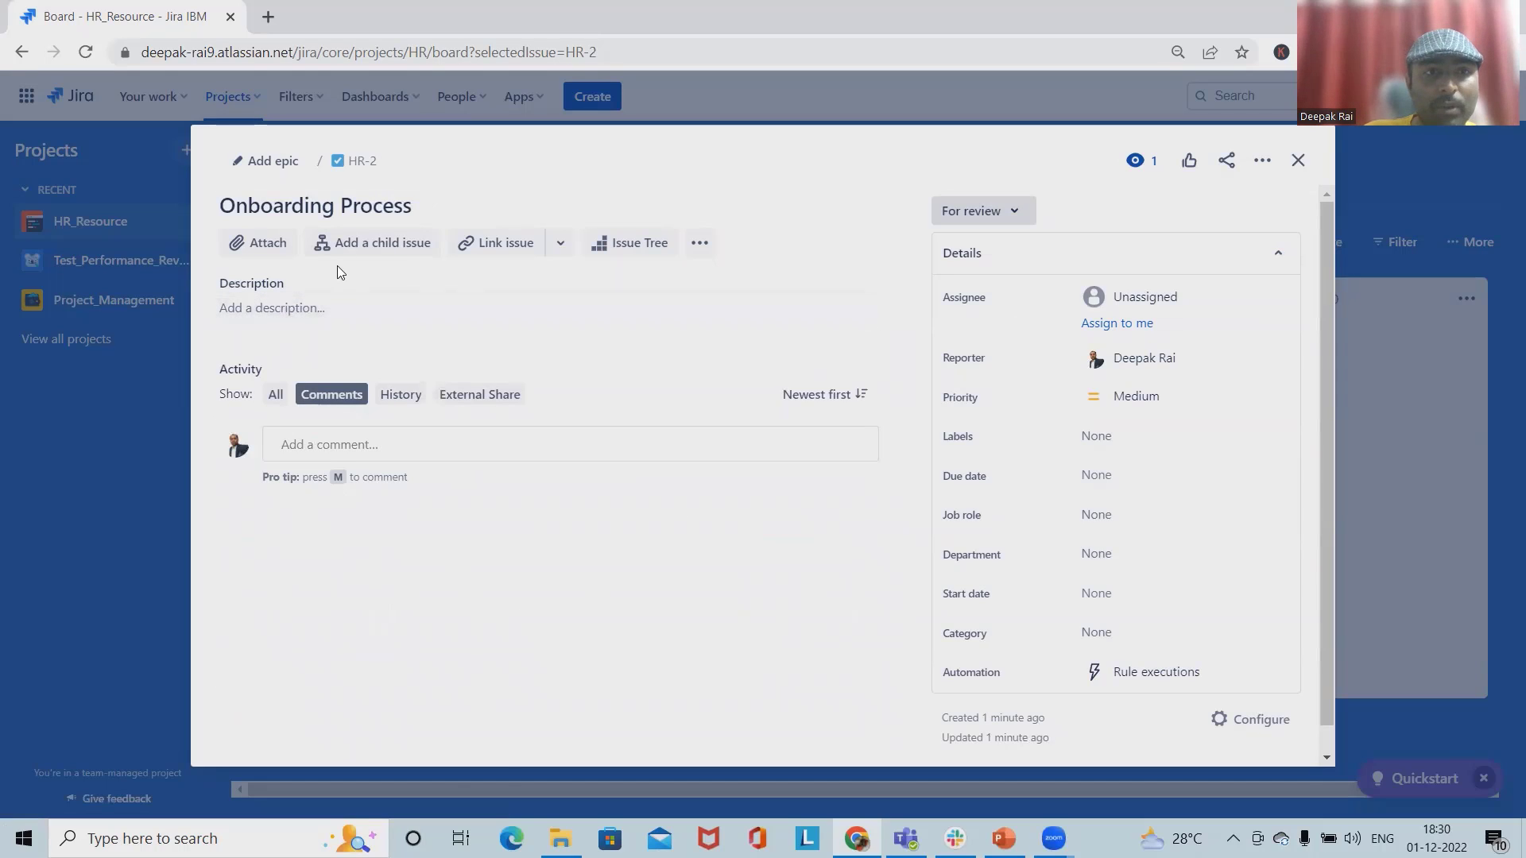
Add child issues Form Filling, Document Verification and Brifieng, marking Form Filling Done
click(358, 244)
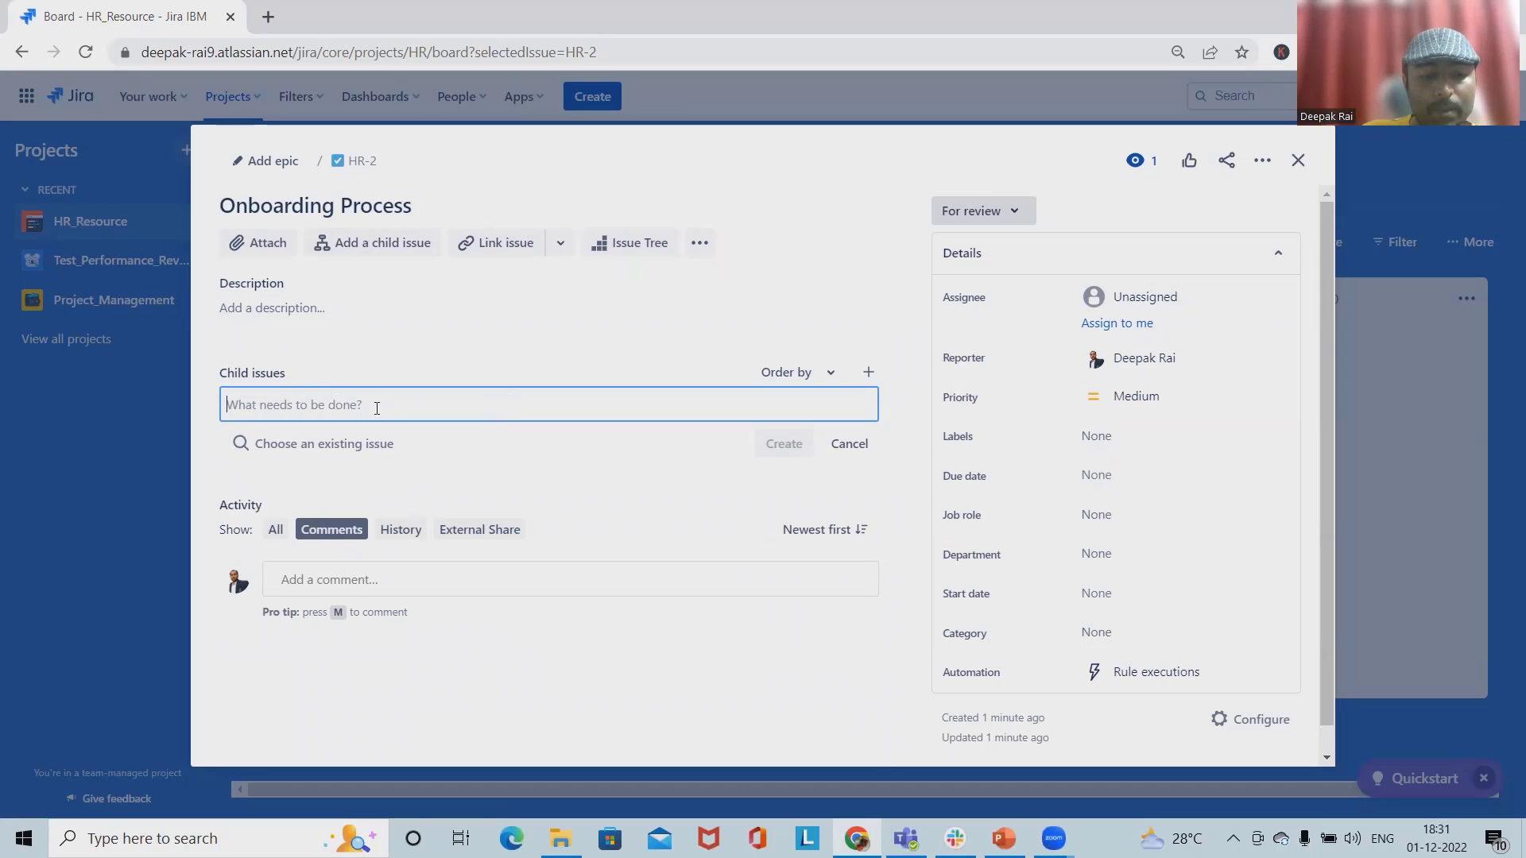
text(D)
key(BackSpace)
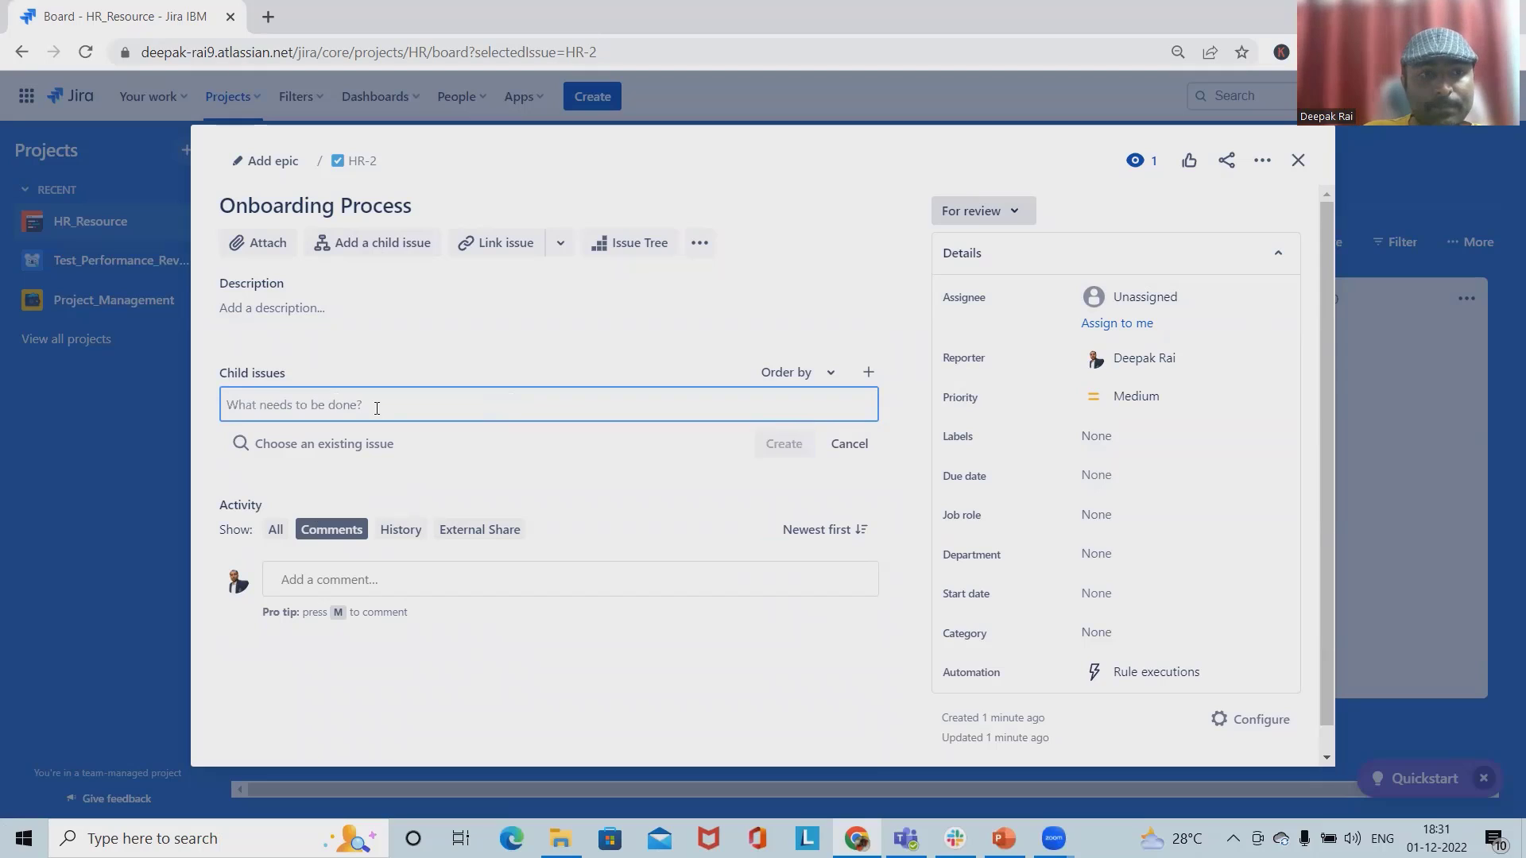
text(Fofing)
key(Return)
text(Do)
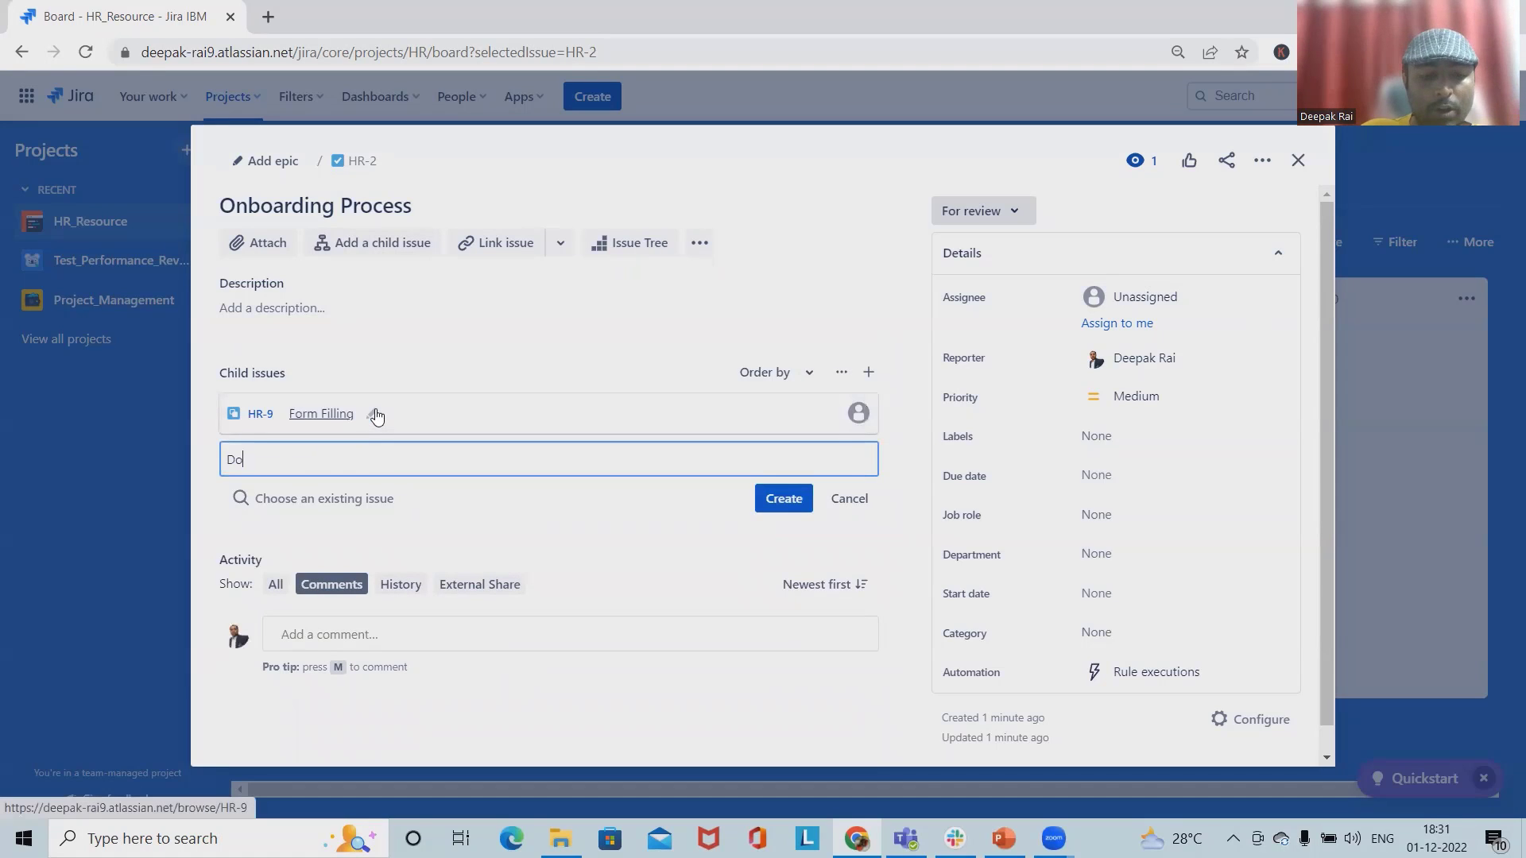
text(cument Verification)
key(Return)
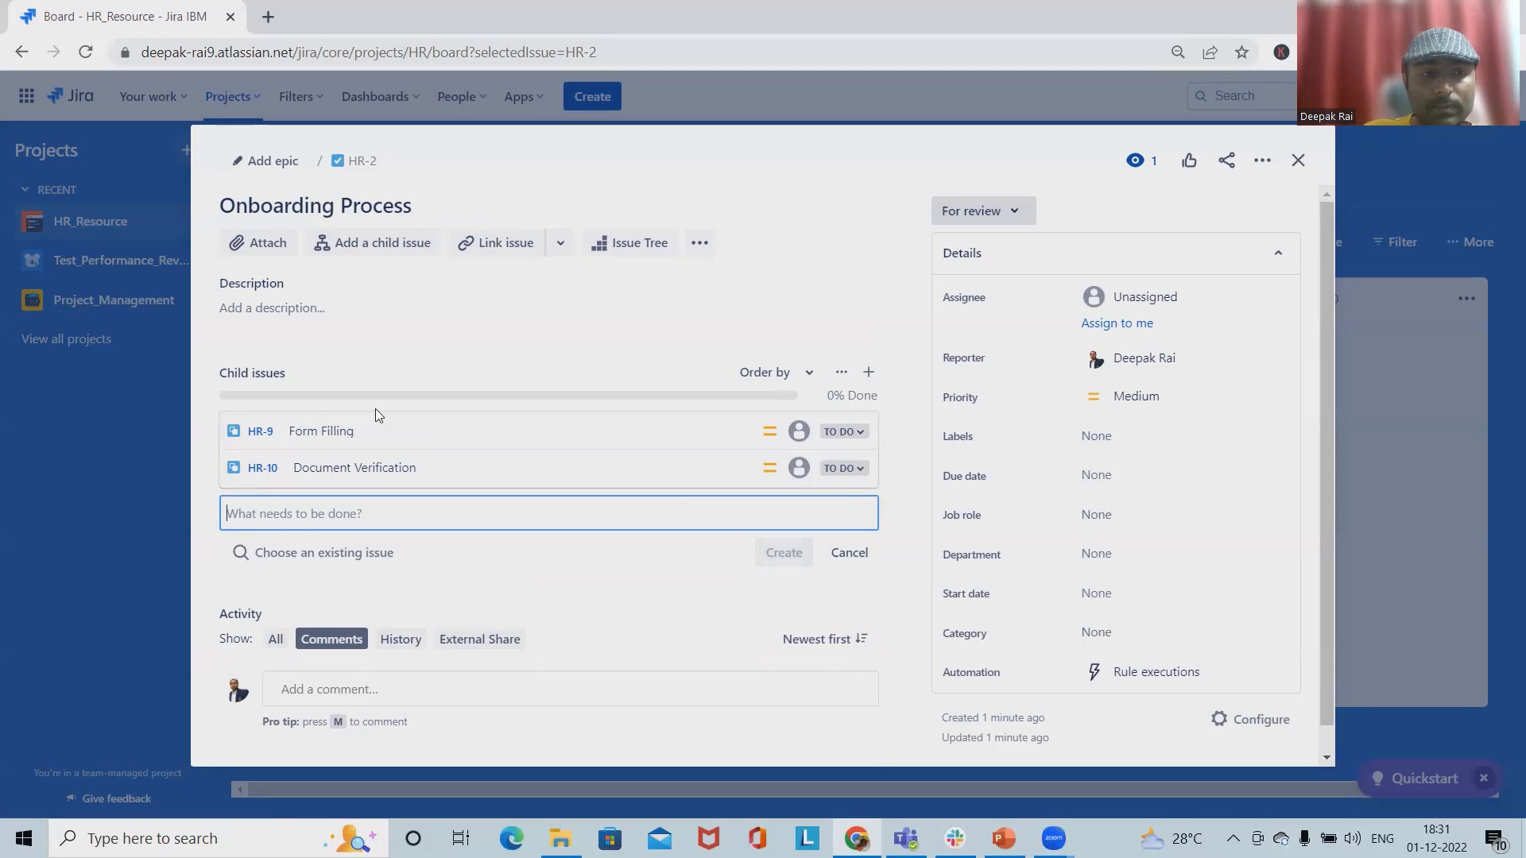
text(B)
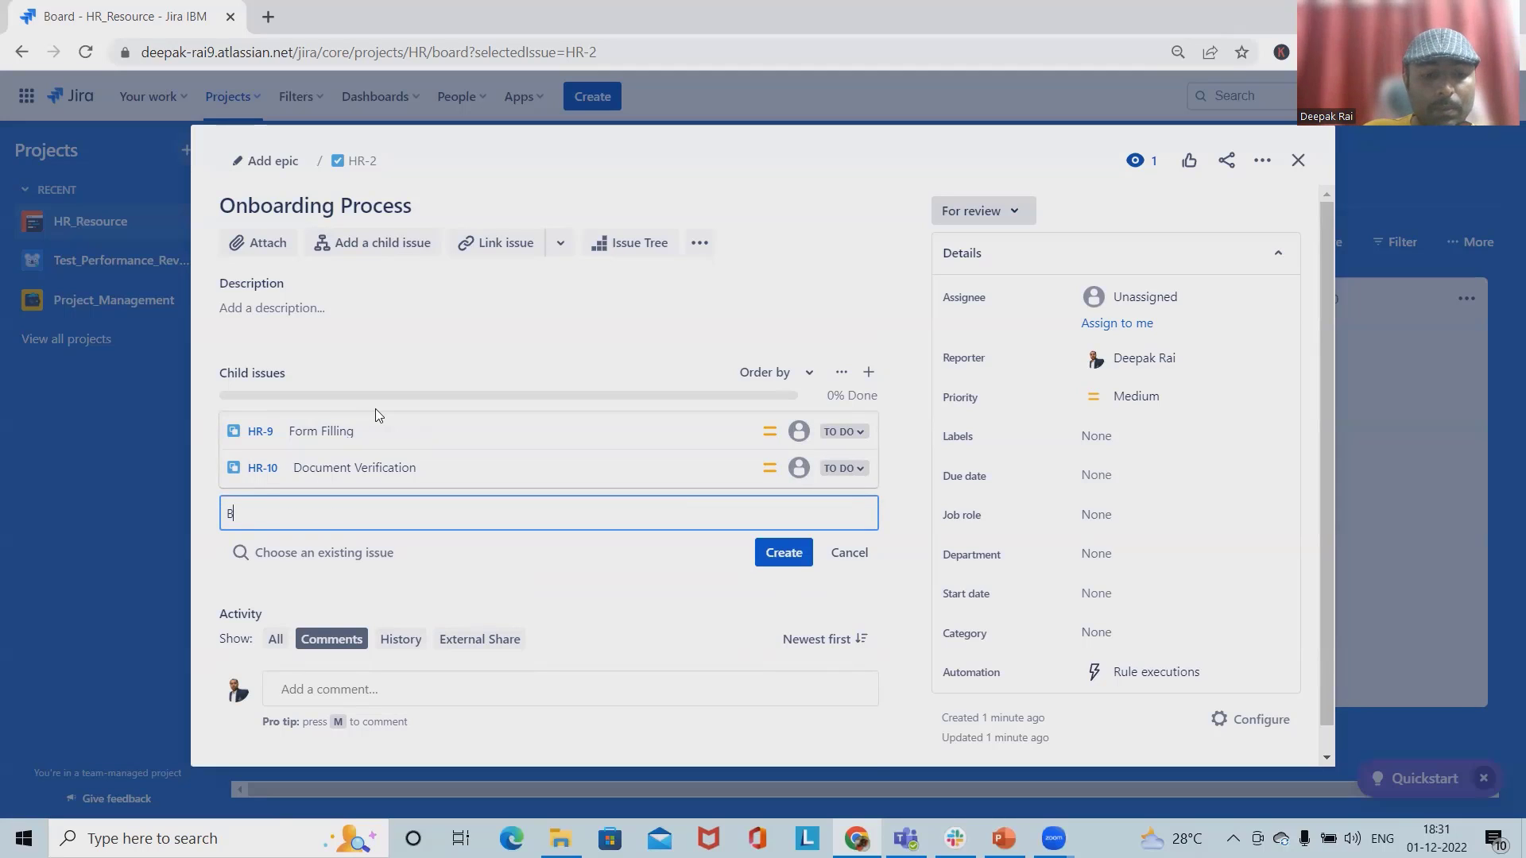
text(rifieng)
key(Return)
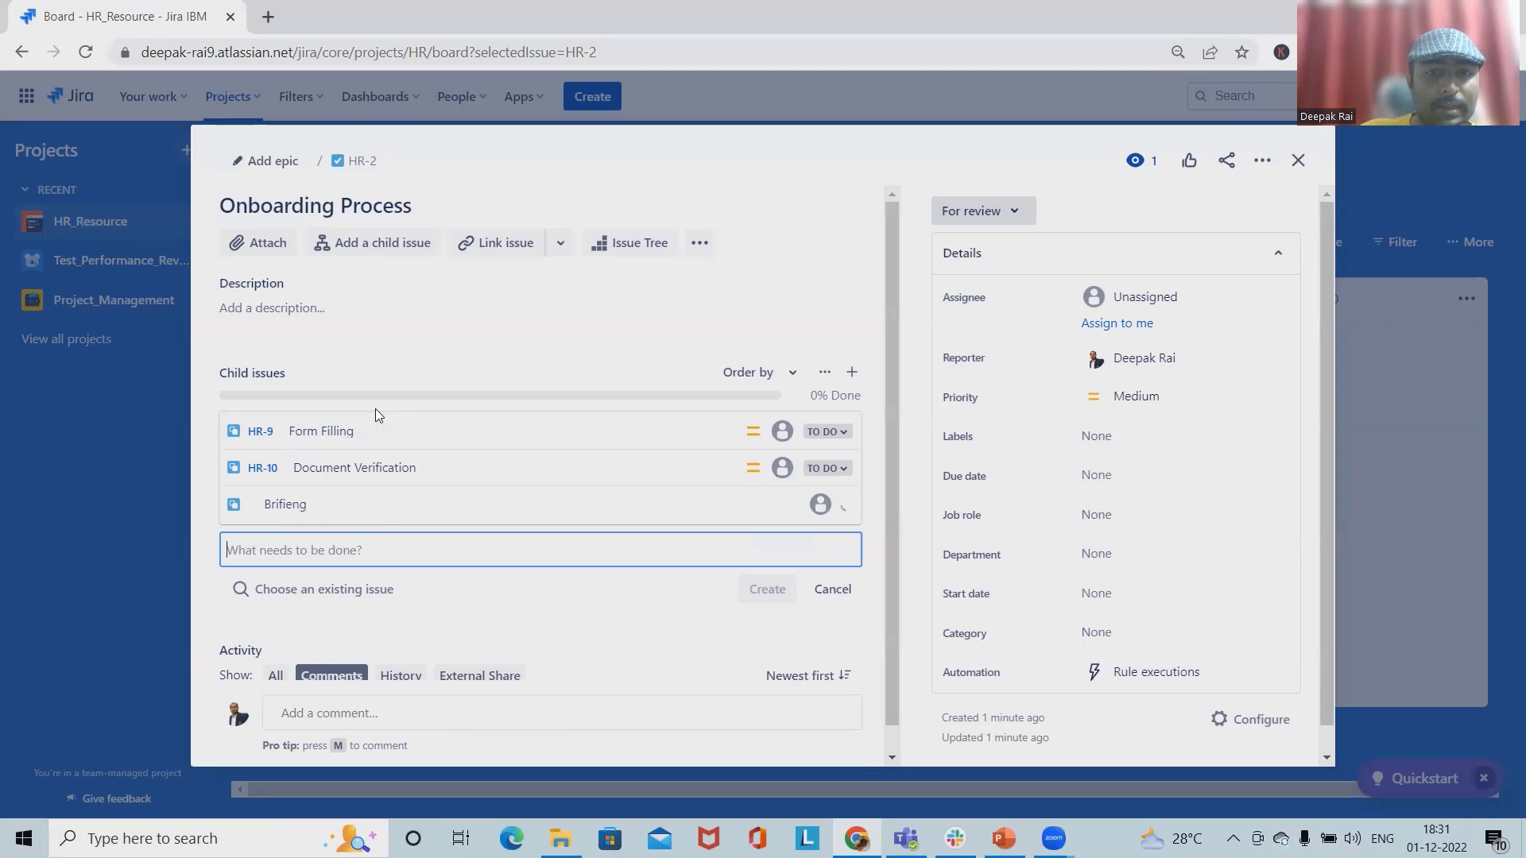
click(835, 437)
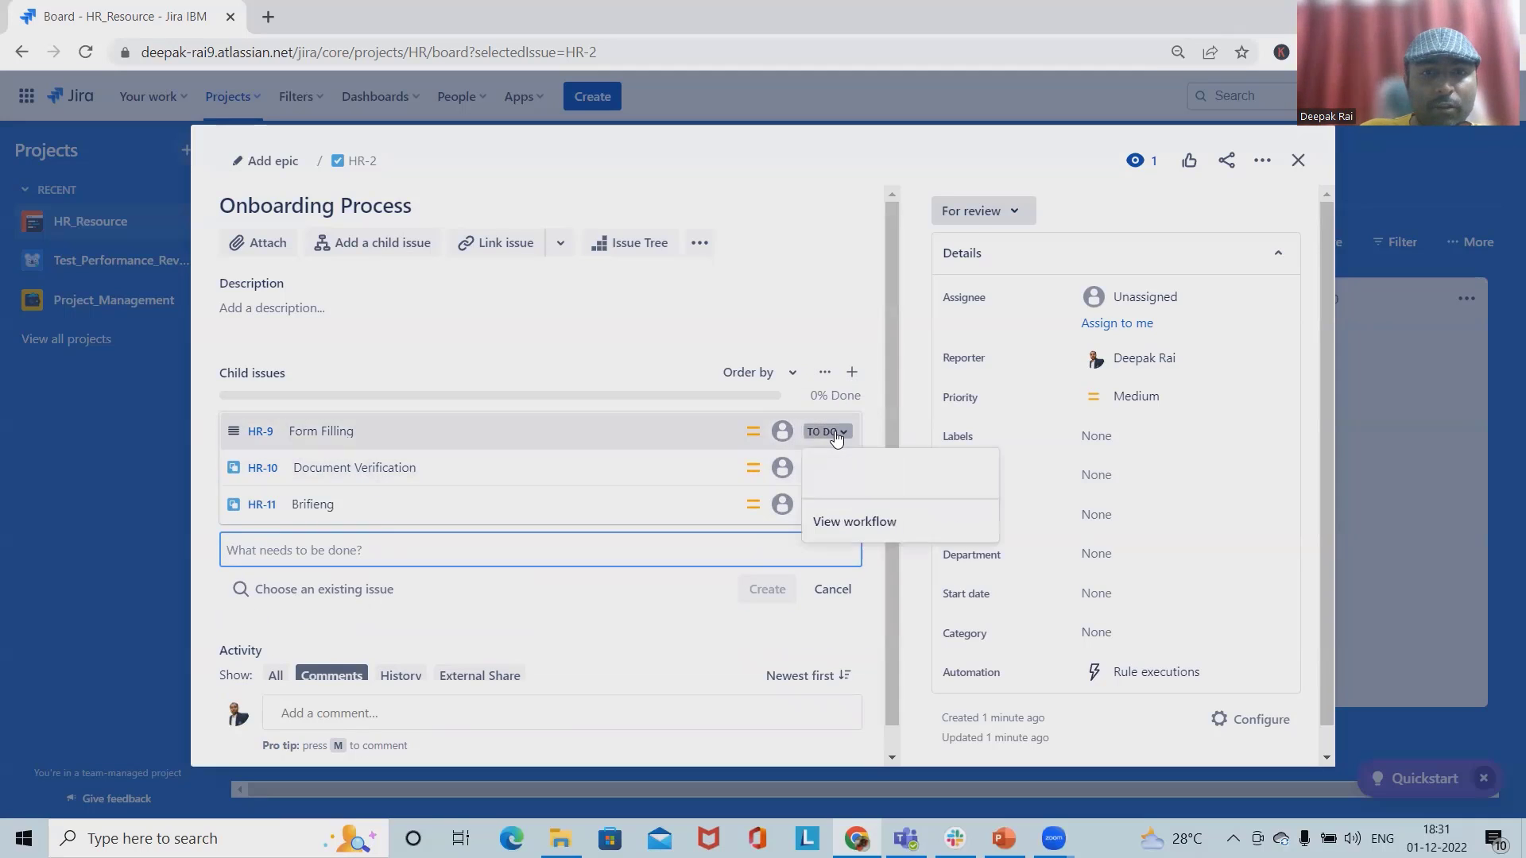
click(859, 482)
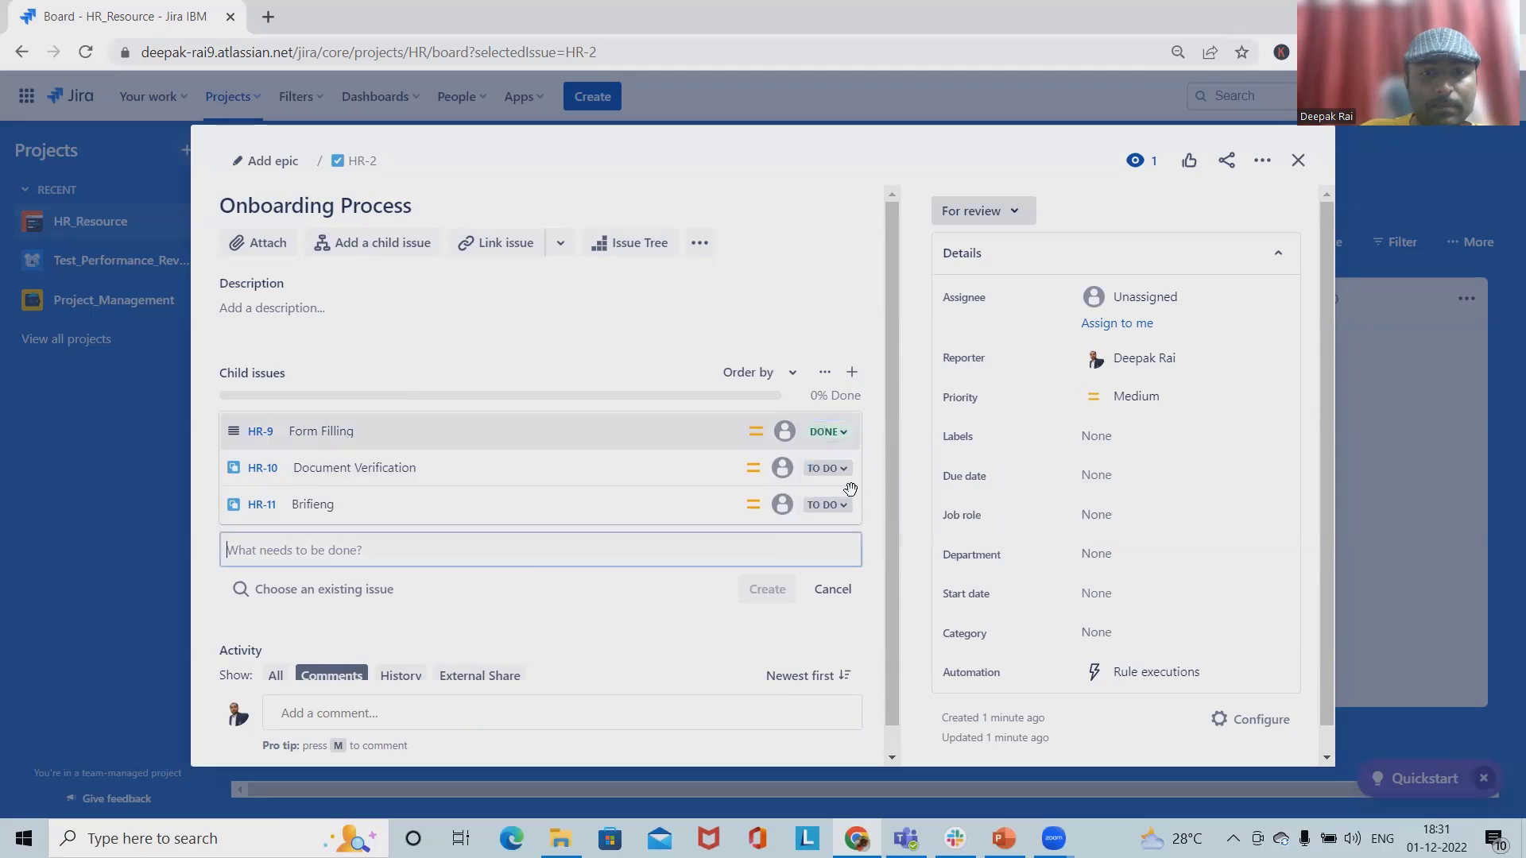
Open Documentation and add Educational Document as its first child issue
click(1298, 161)
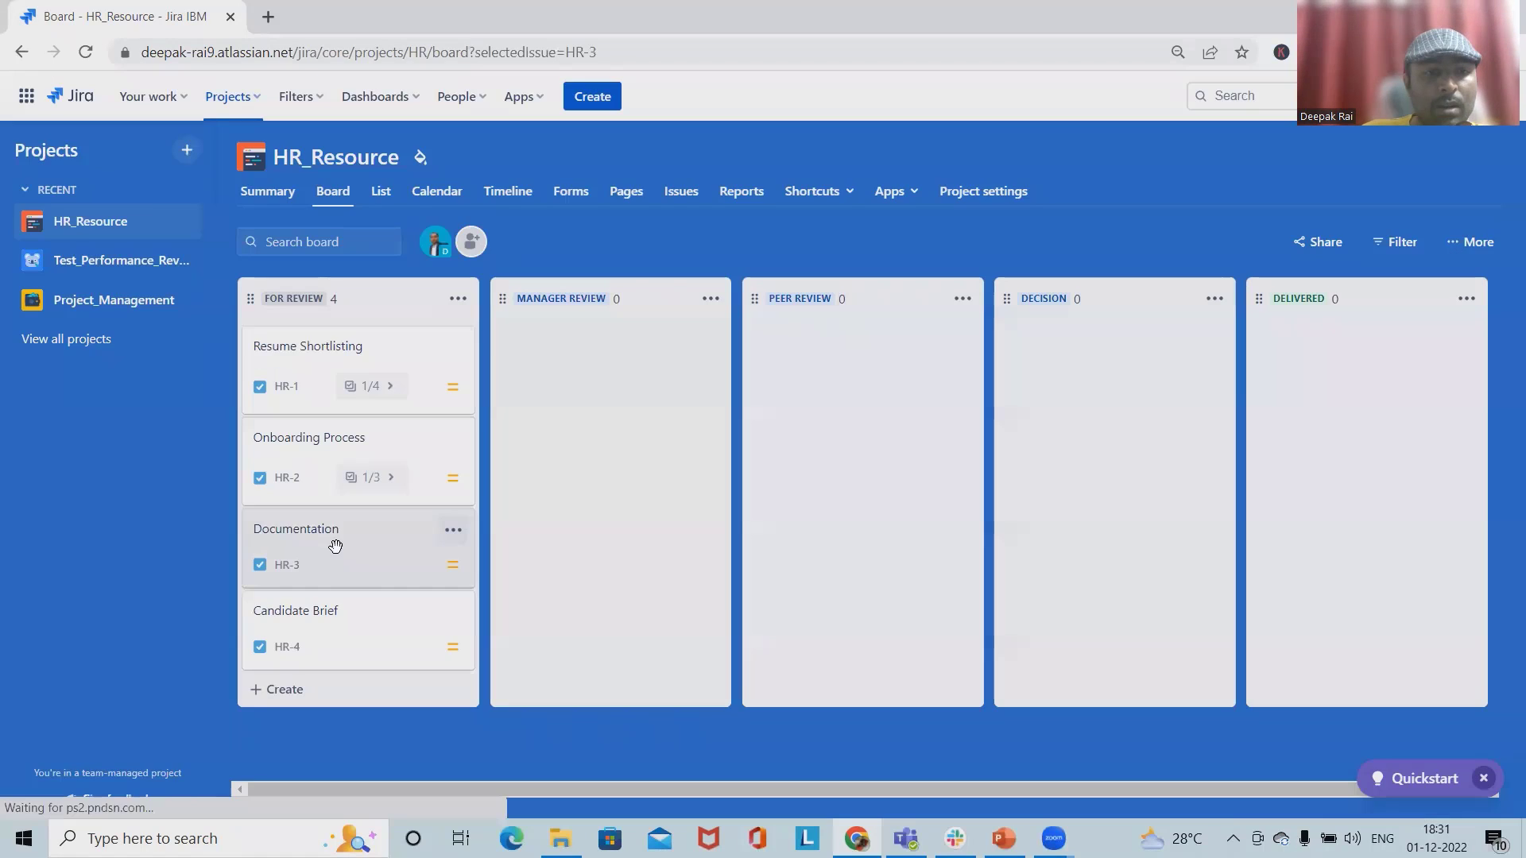
click(336, 547)
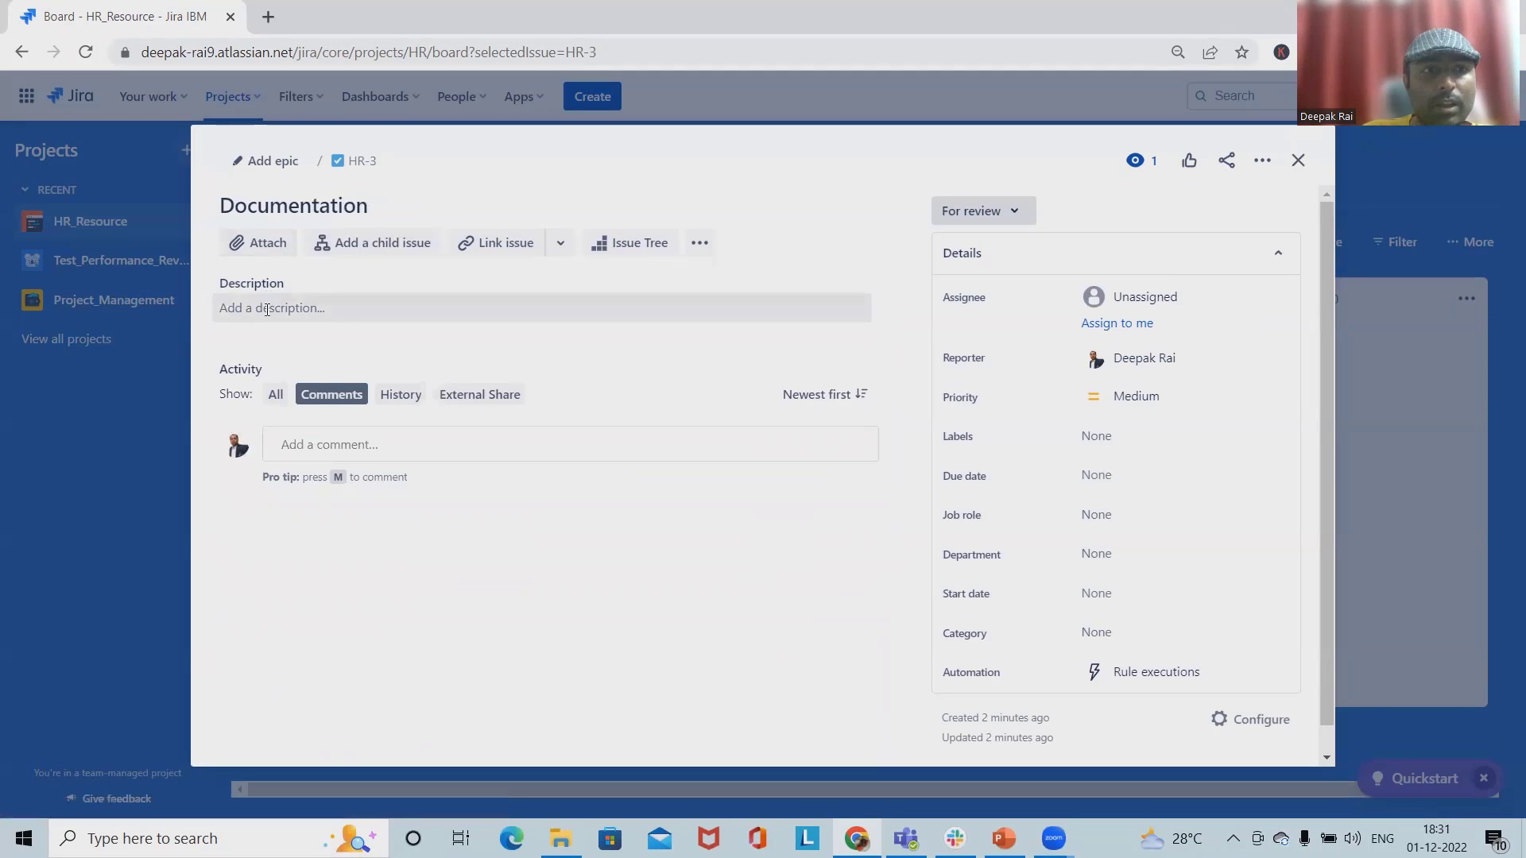
click(268, 308)
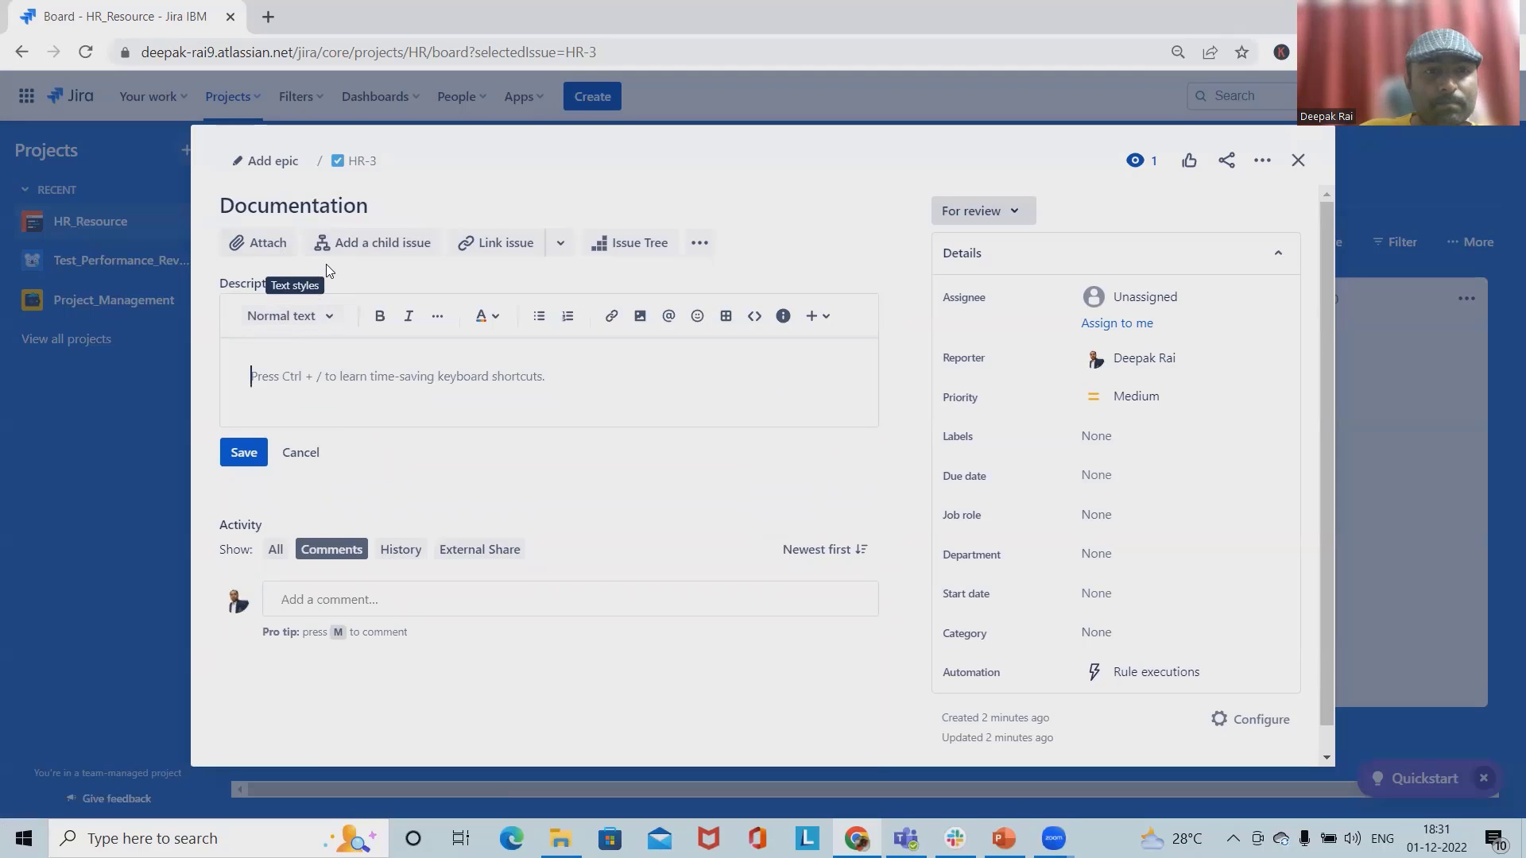
click(358, 242)
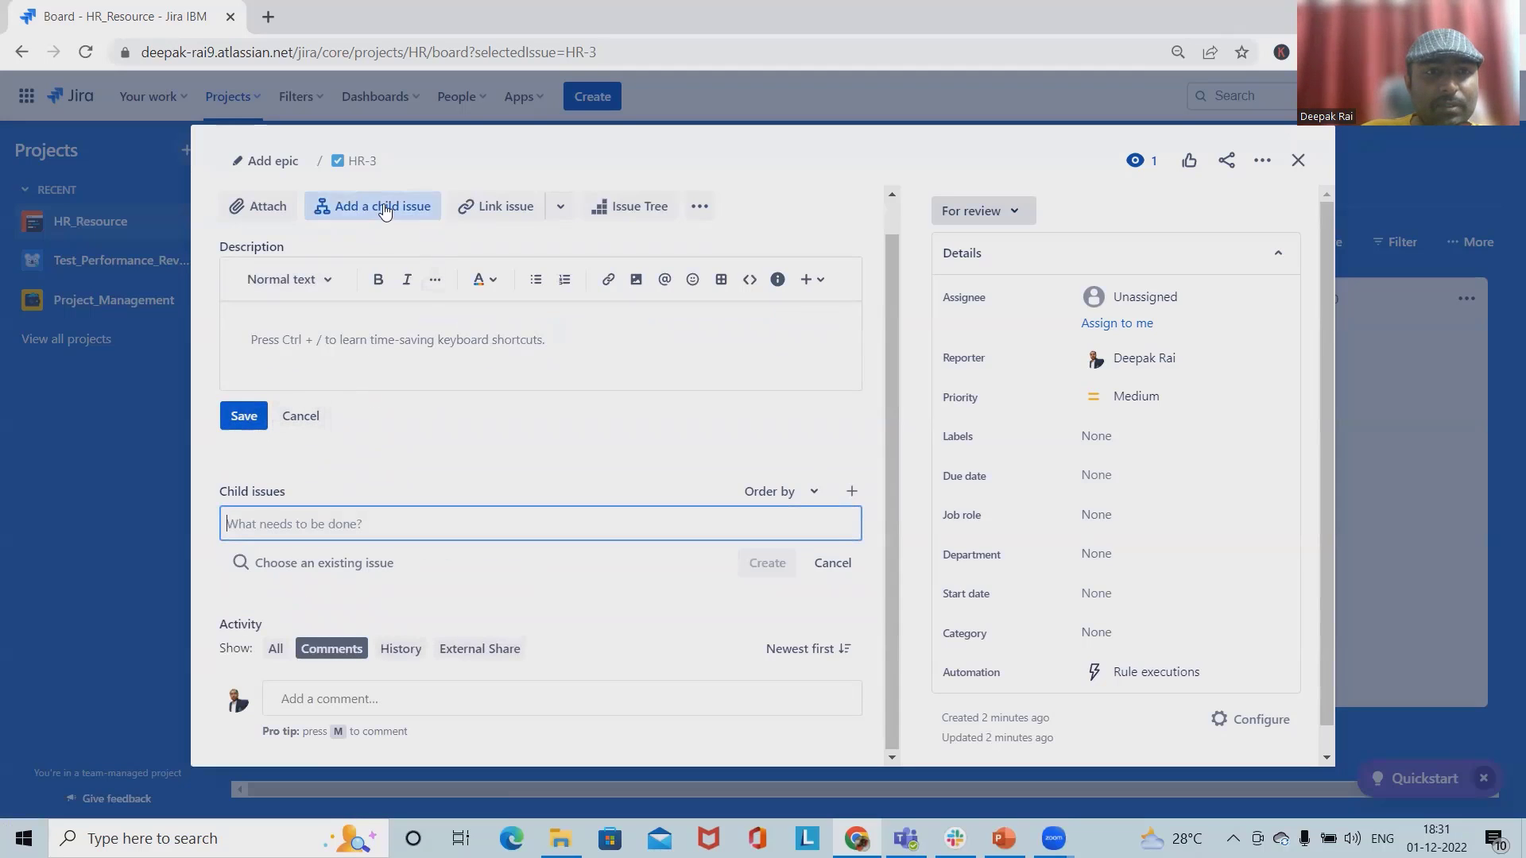
click(303, 417)
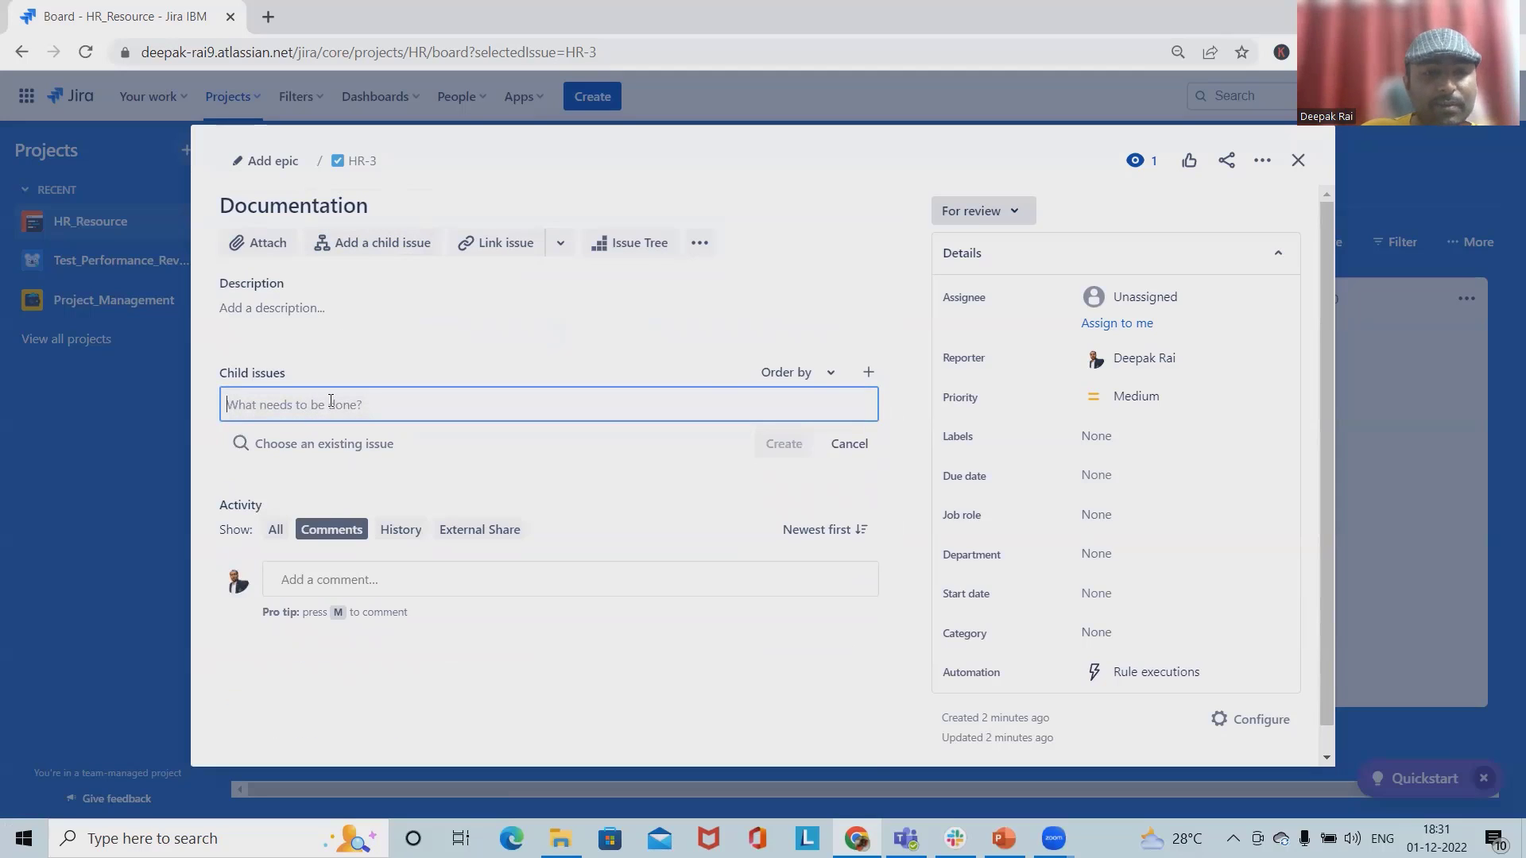
text(Education)
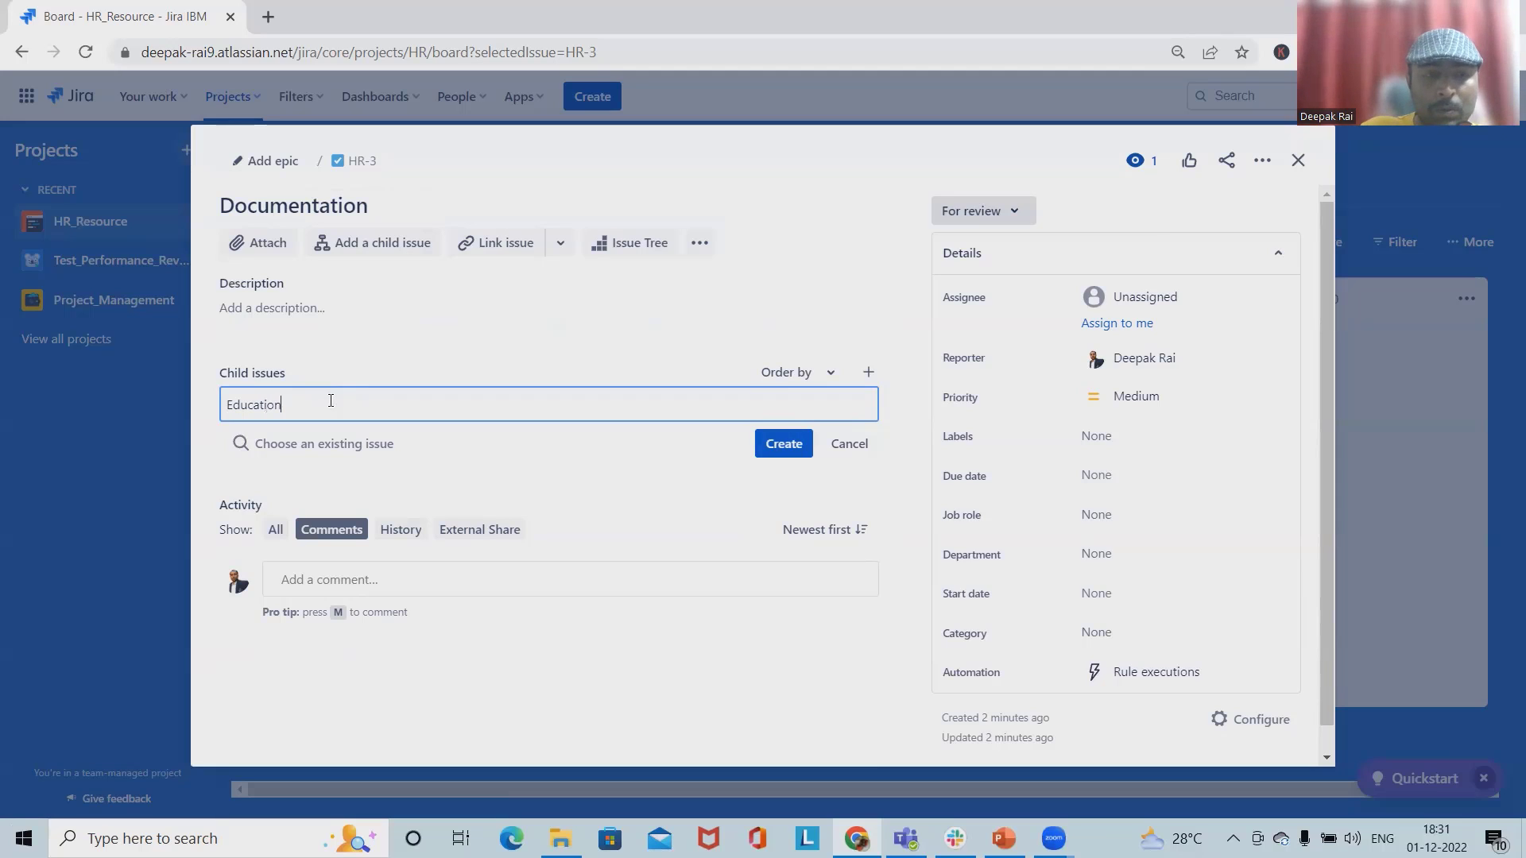
text(cument)
key(Return)
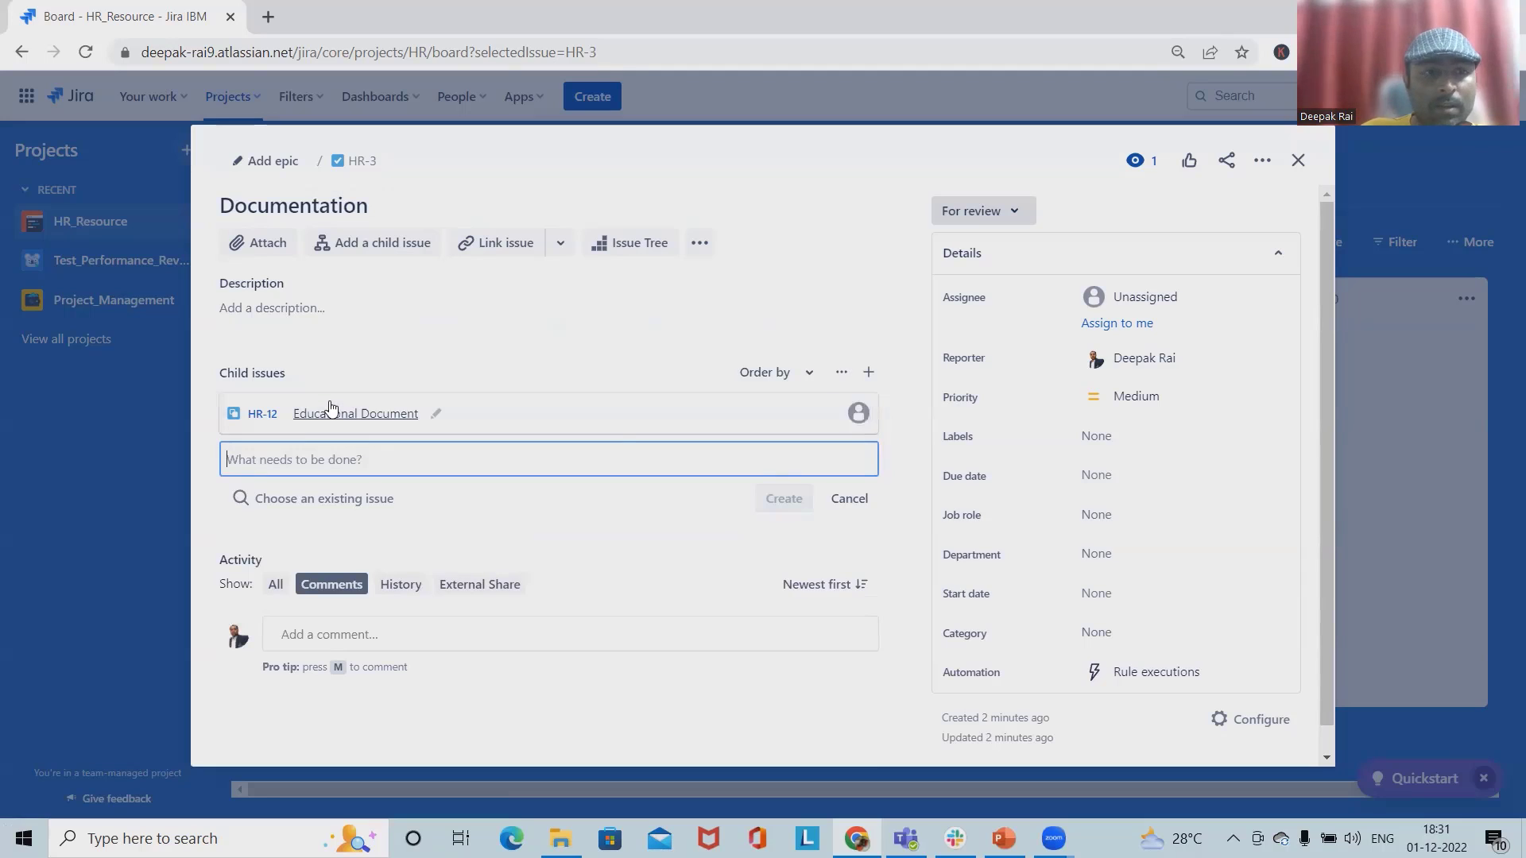
text(Personal (PAN,)
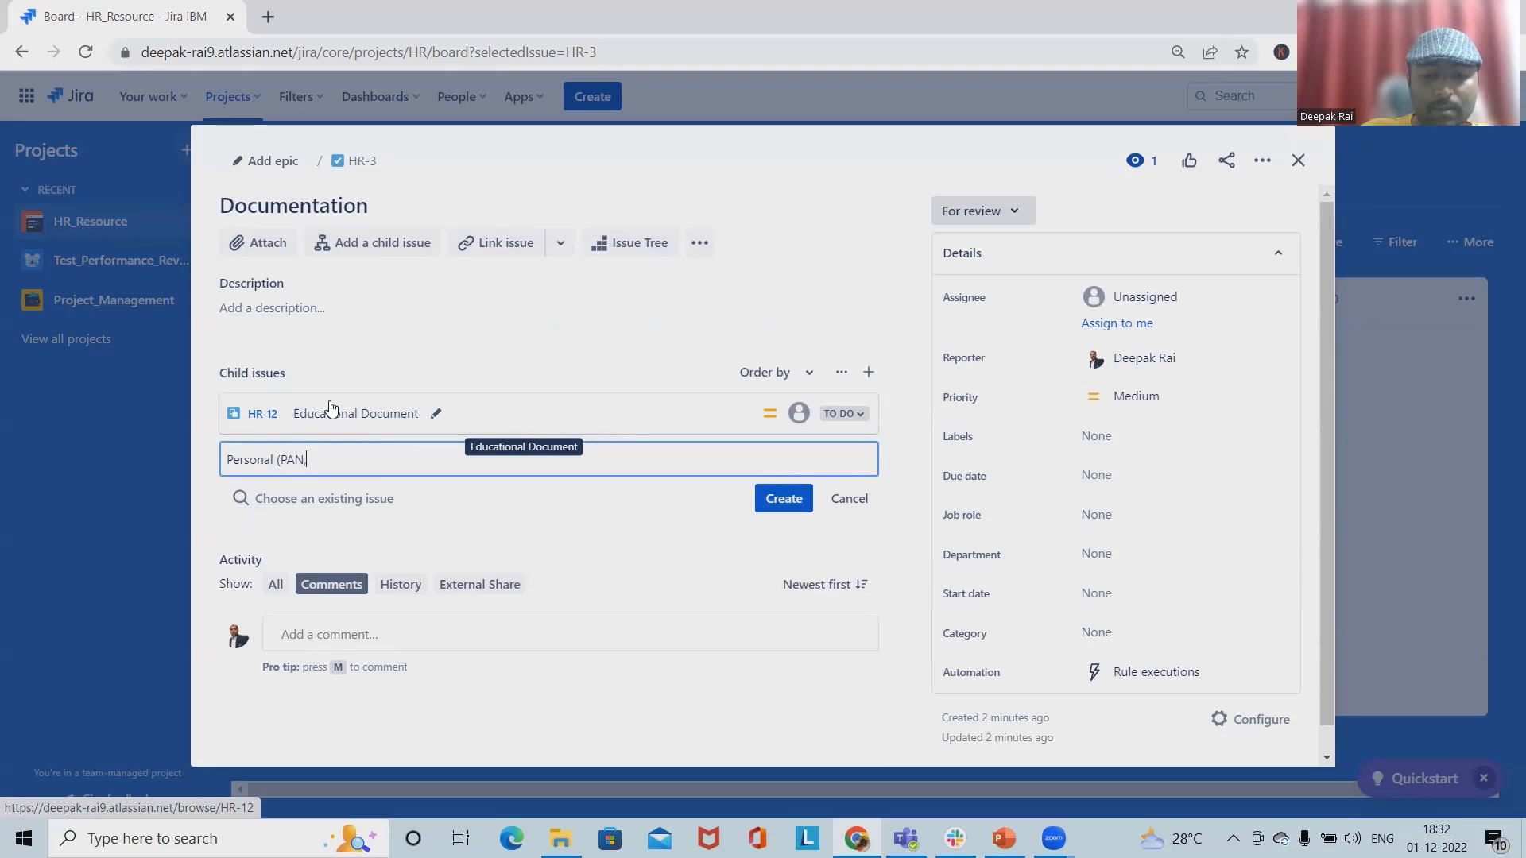
text(DD)
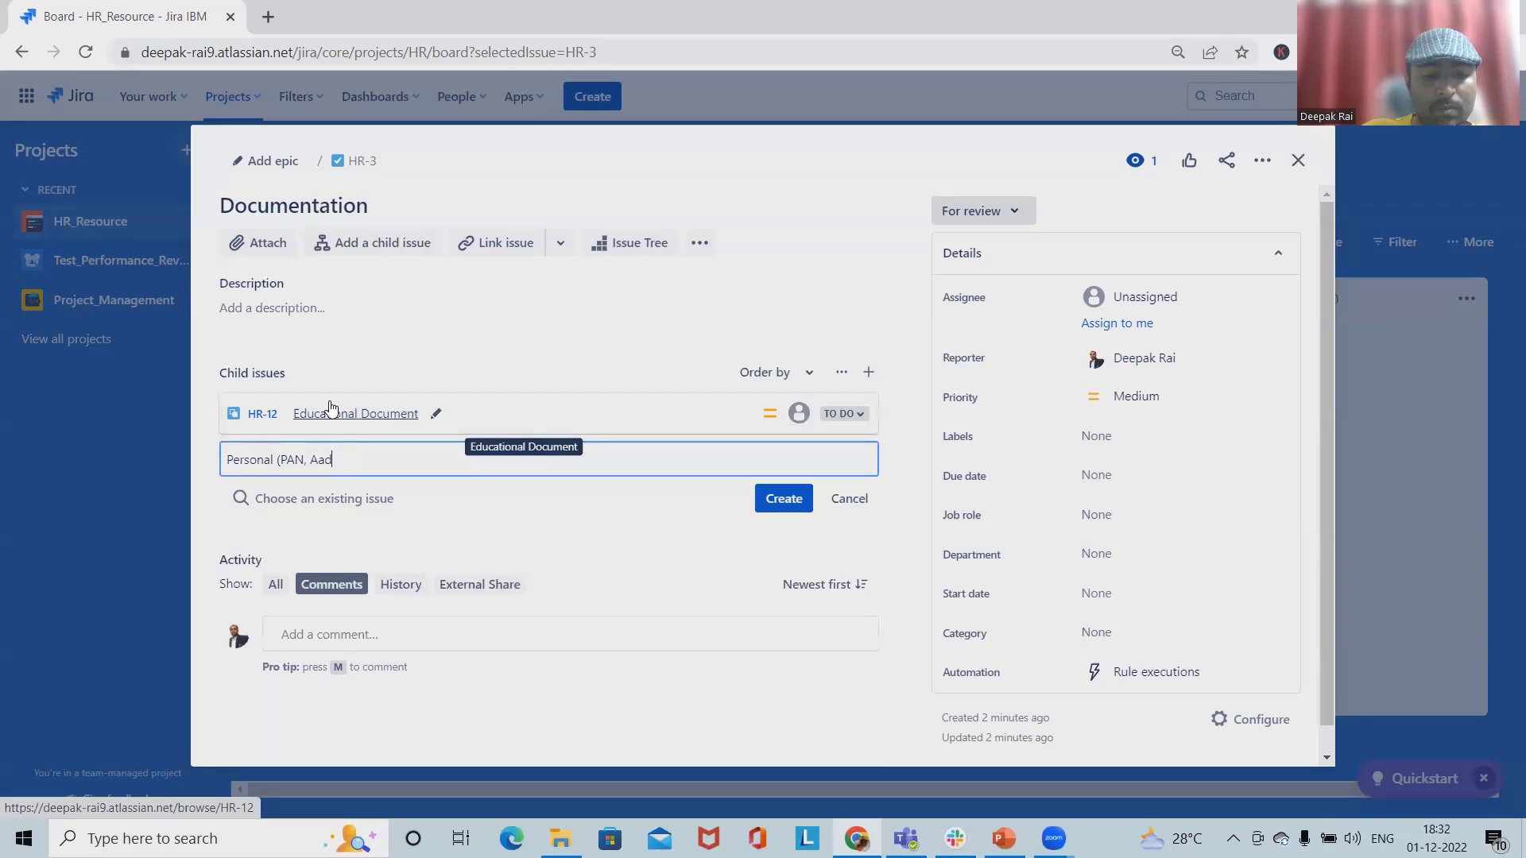
Add Personal (PAN, Aadhar) and Experience Certificate children, and mark Educational Document Done
key(Return)
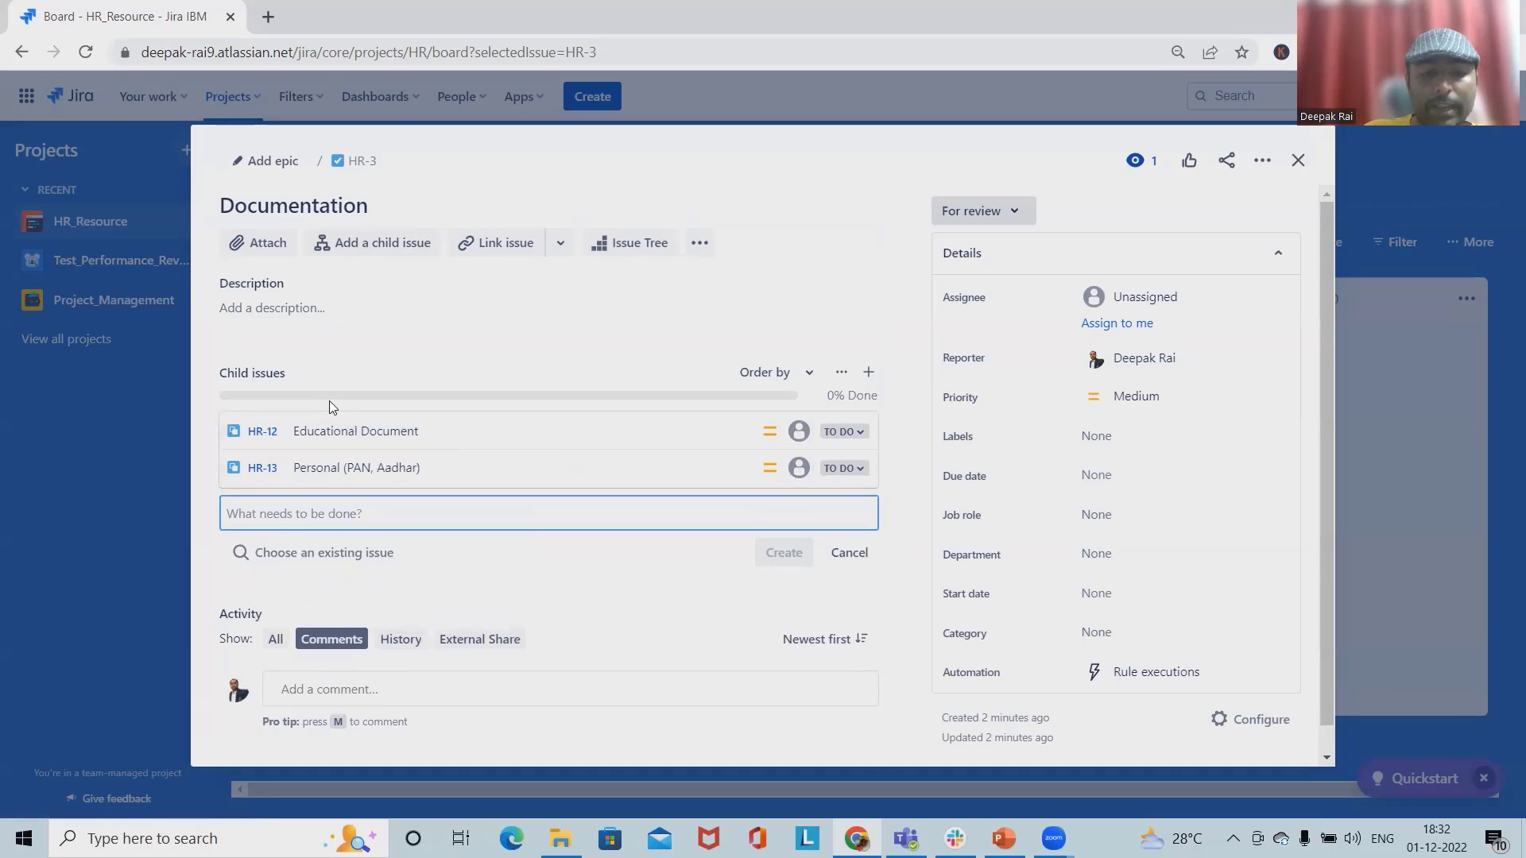
text(Experience Certic)
key(BackSpace)
text(ficate)
key(Return)
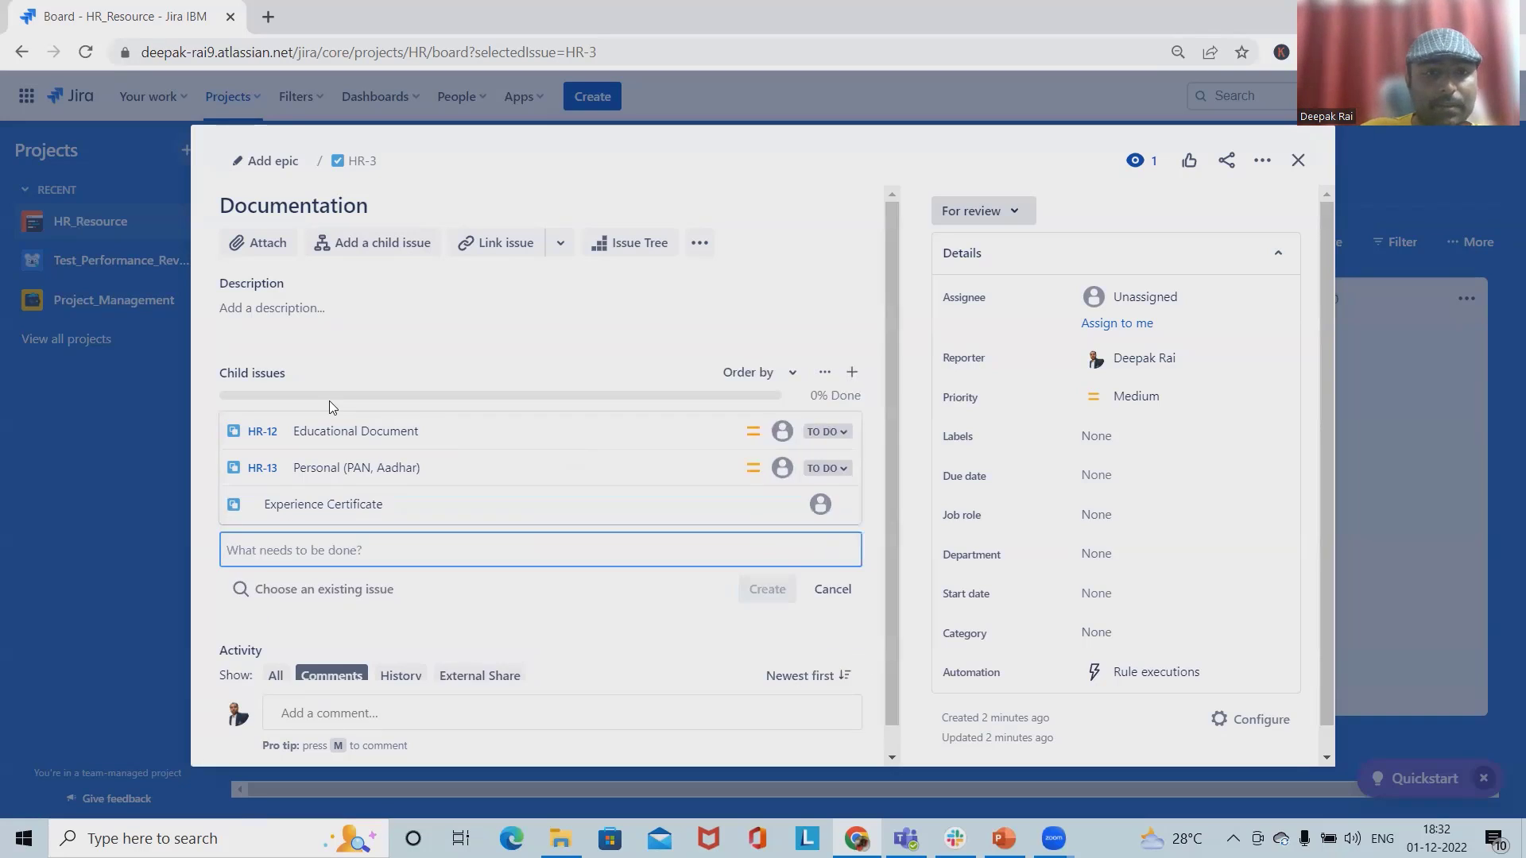
click(827, 432)
click(864, 491)
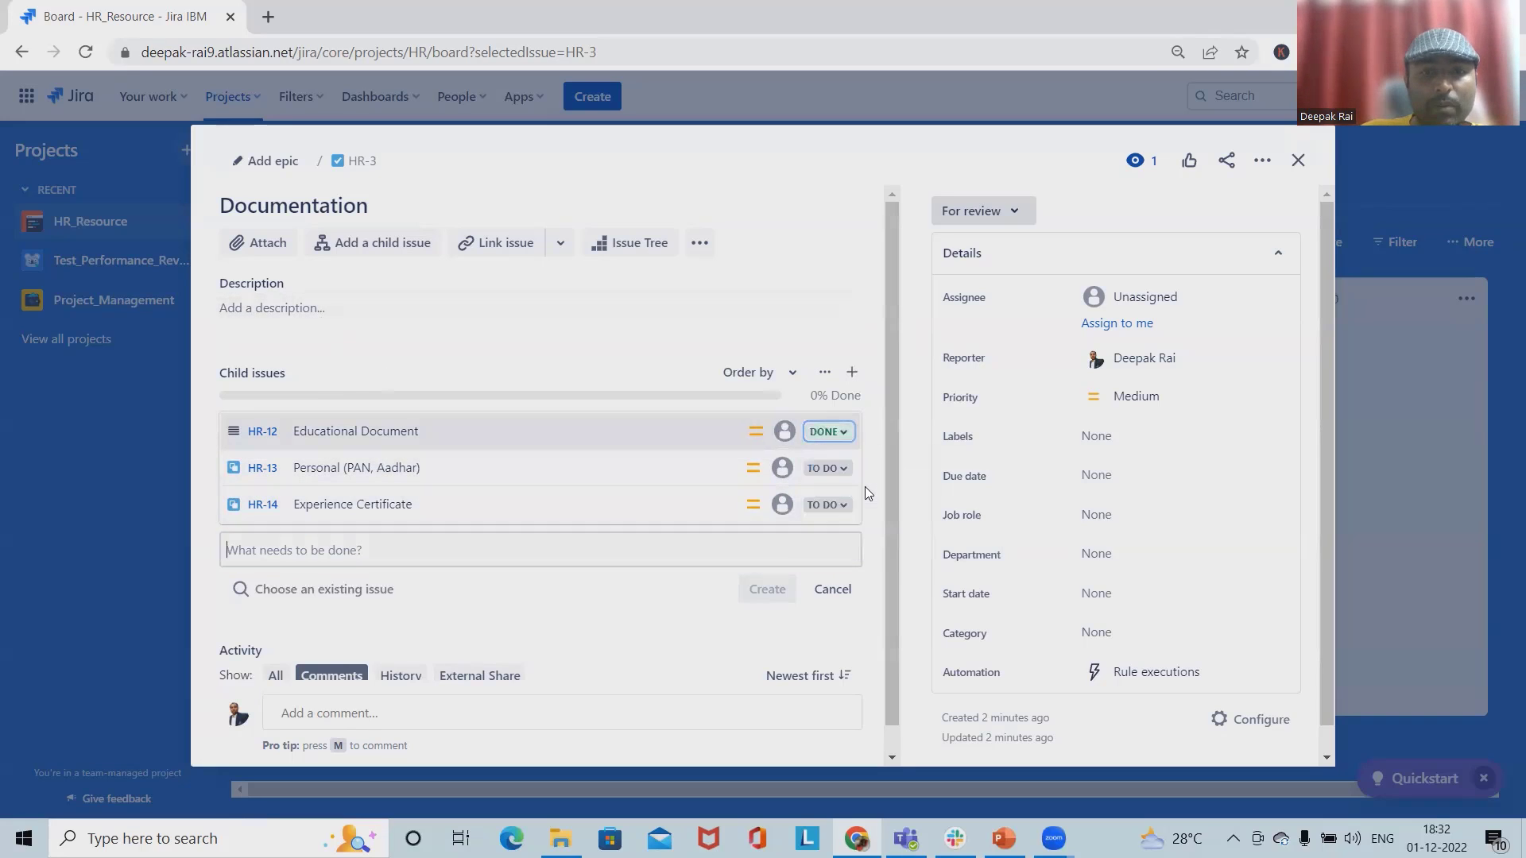
Open Candidate Brief and add child issues IT, Infosec, HRMS and Finance
click(1296, 163)
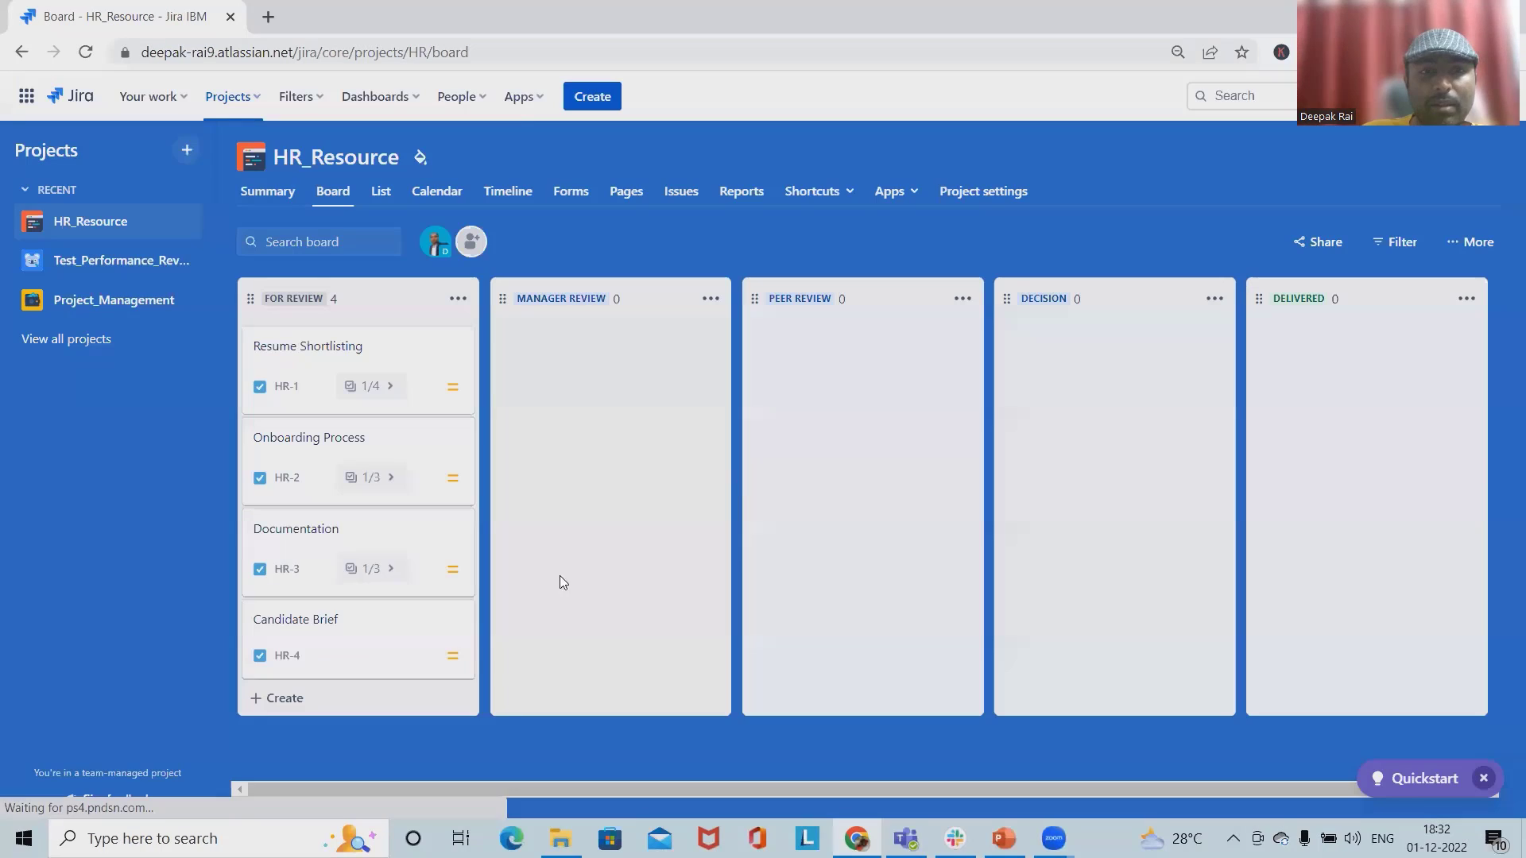
click(347, 643)
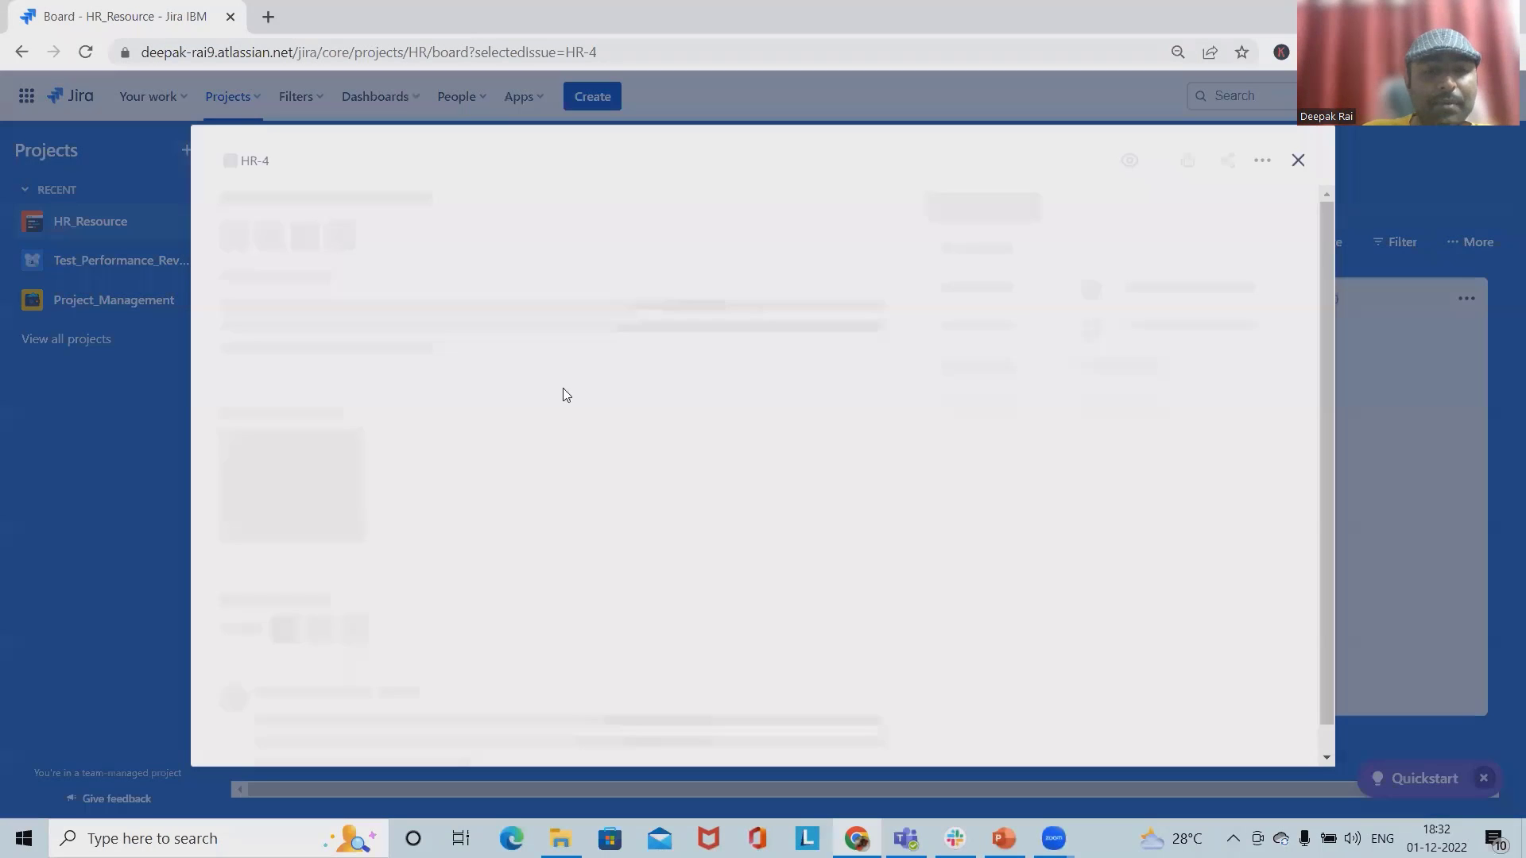
click(377, 244)
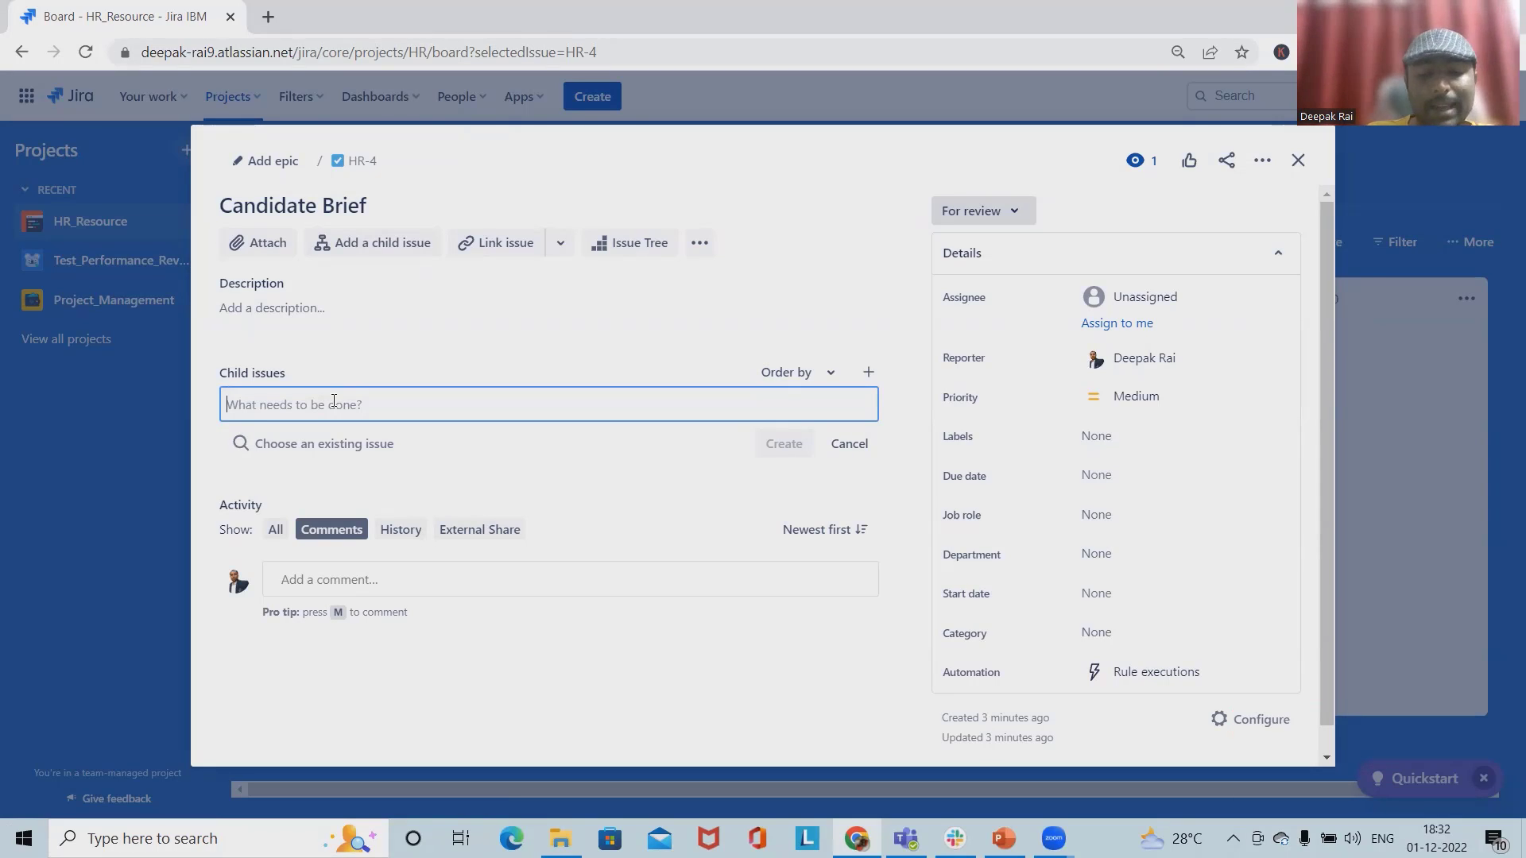
text(IT)
key(Return)
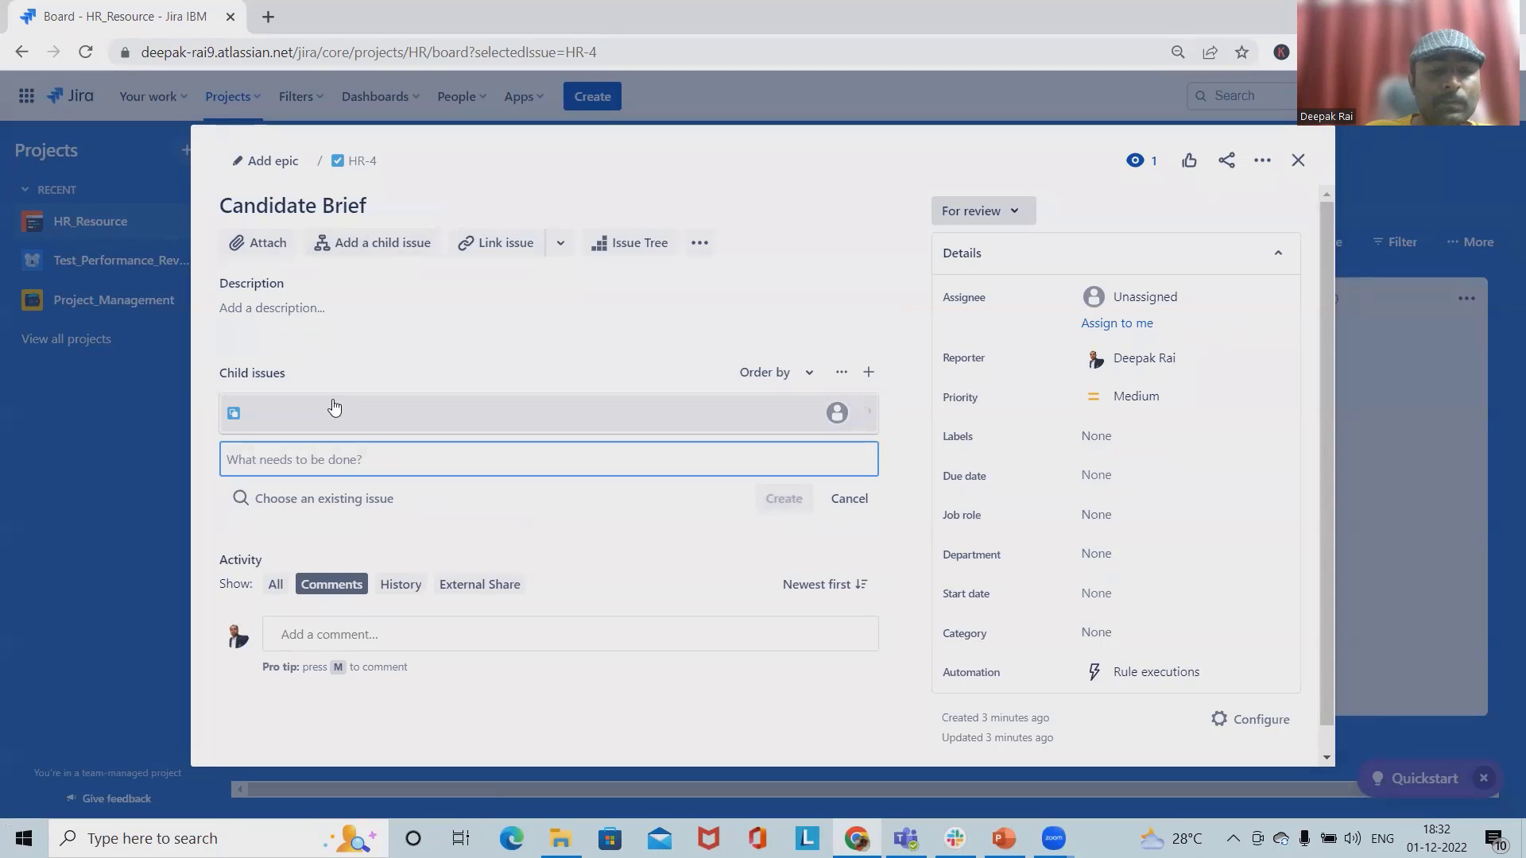
text(Inf)
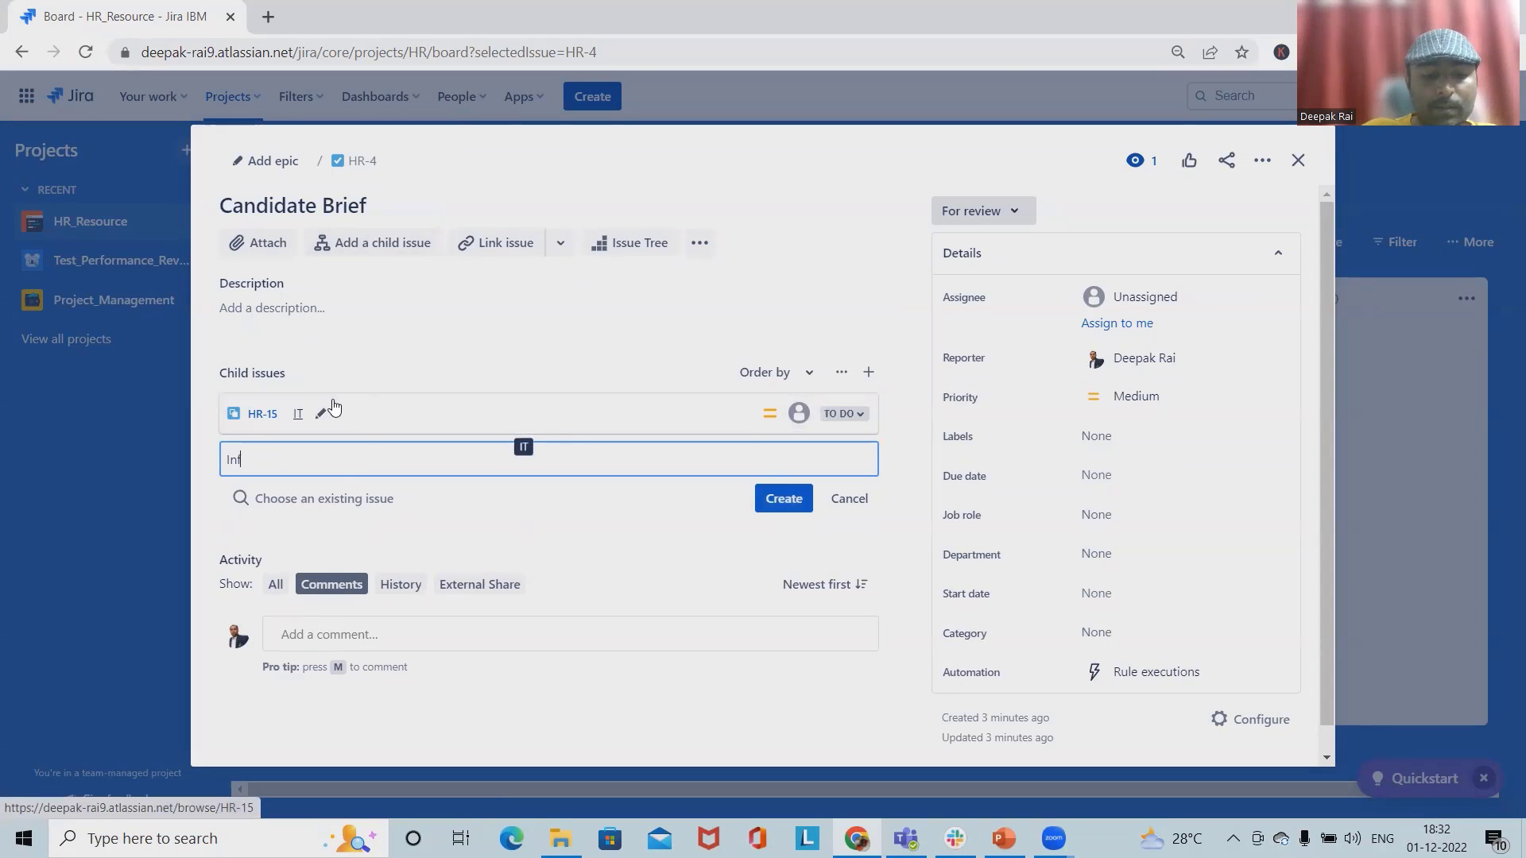
text(osec)
key(Return)
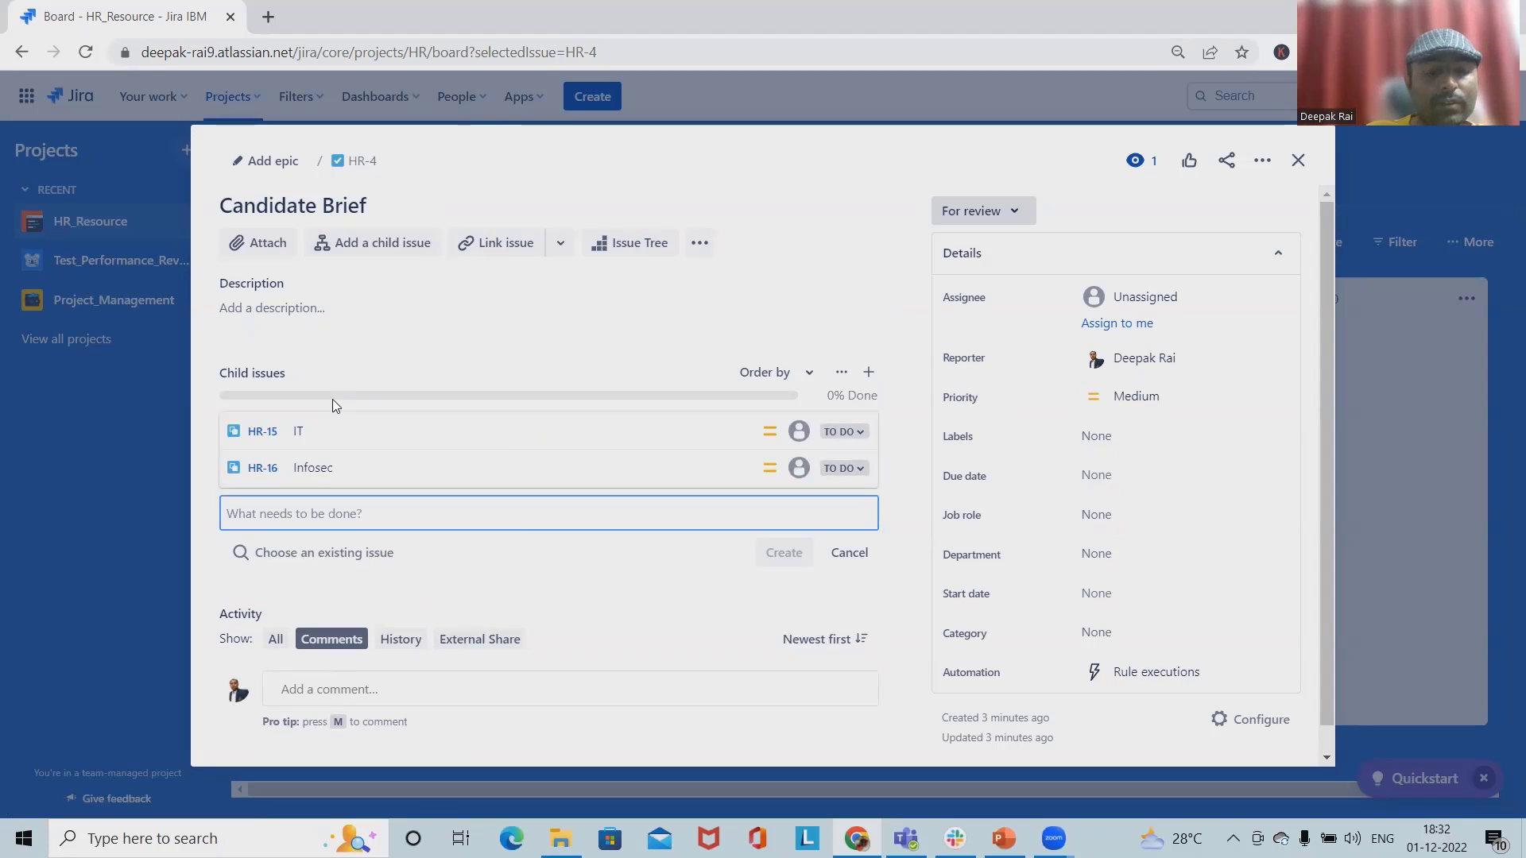
text(HR)
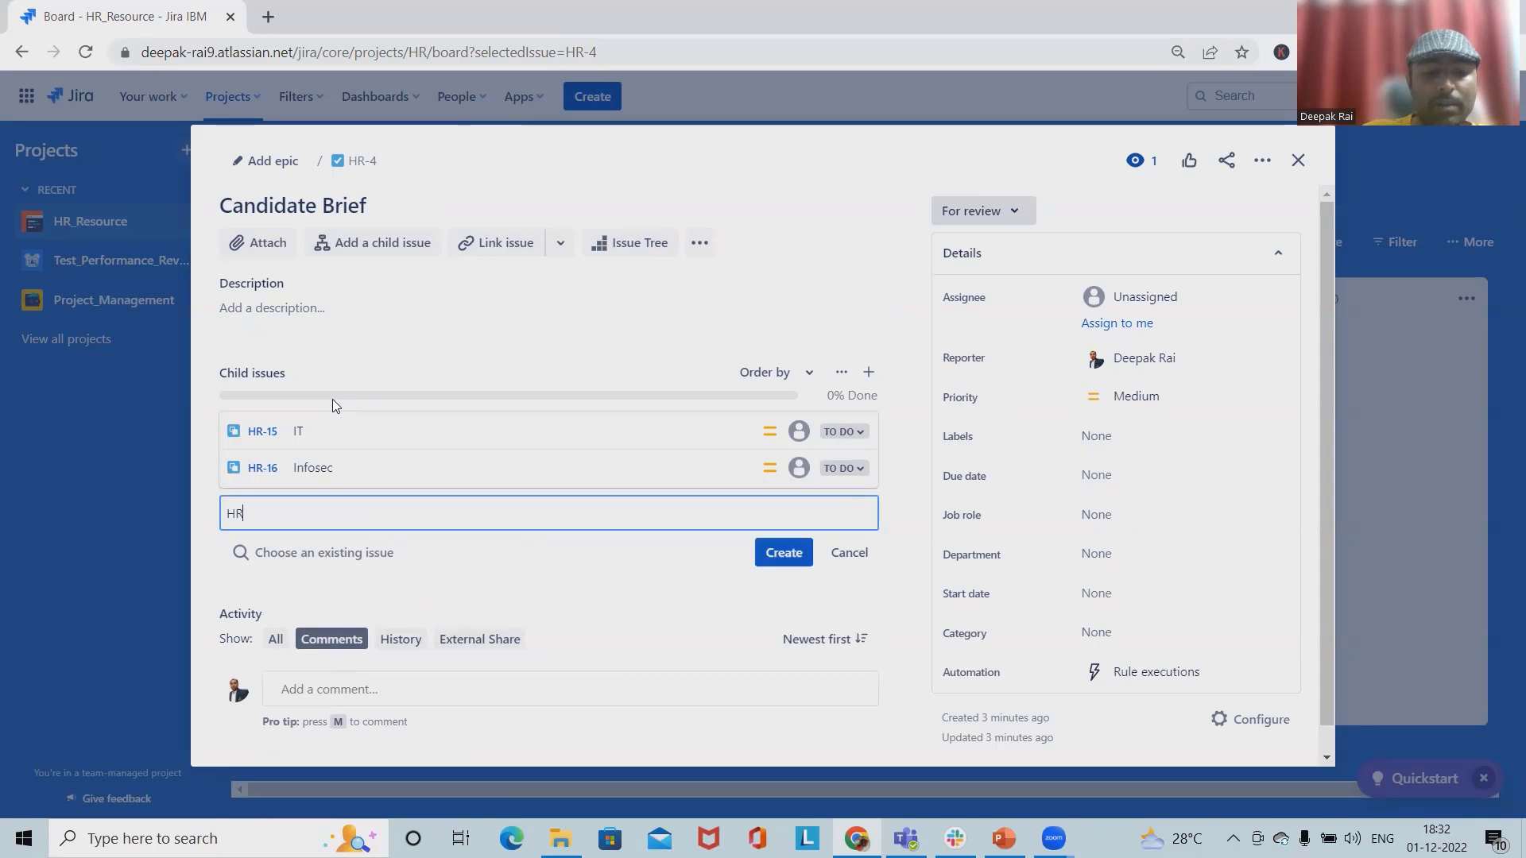
text(MS)
key(Return)
text(F)
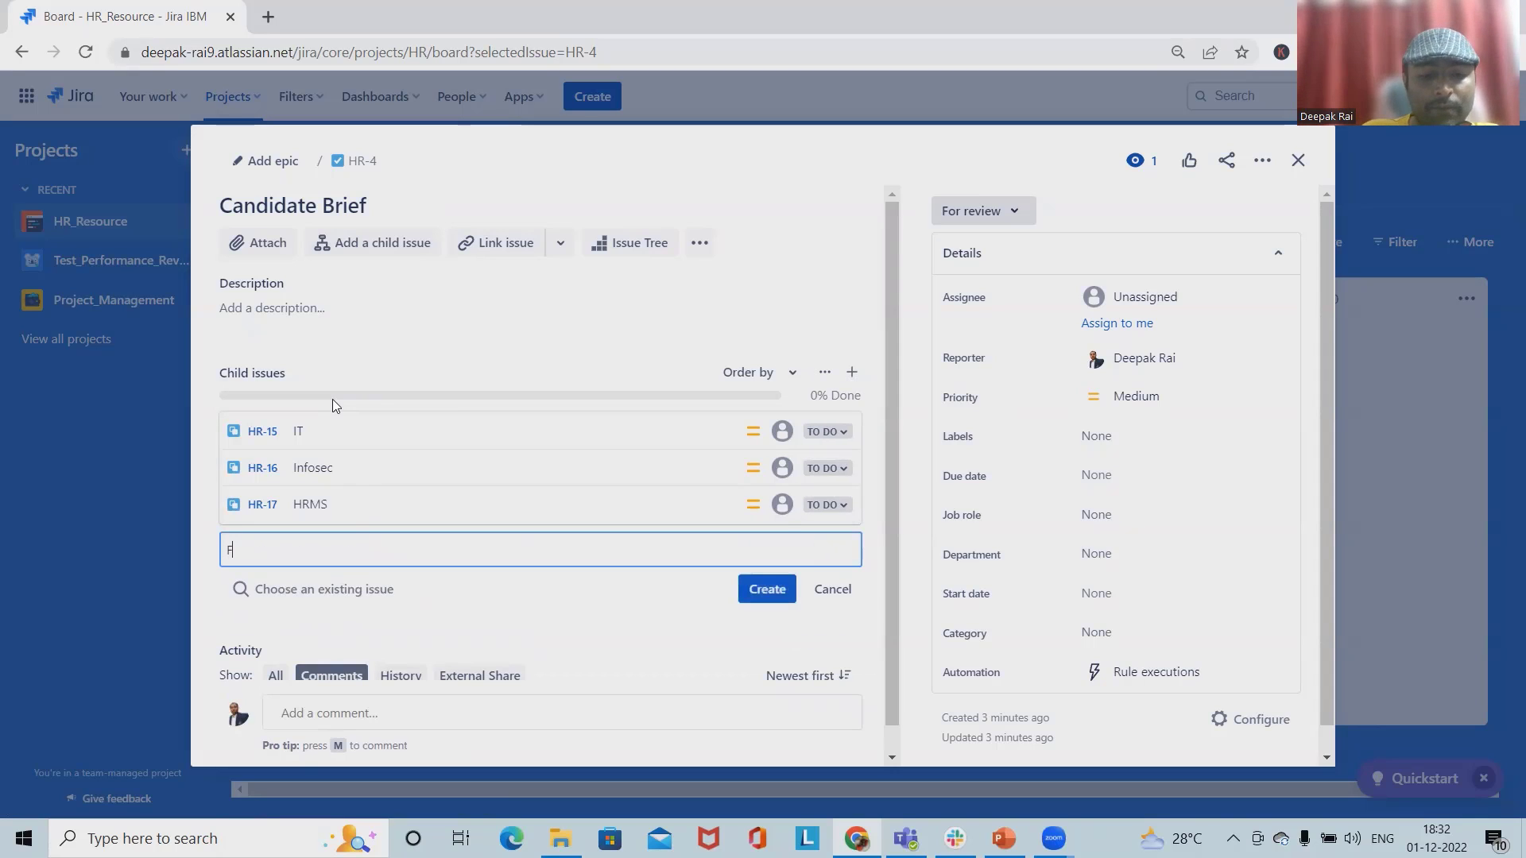
text(inance)
key(Return)
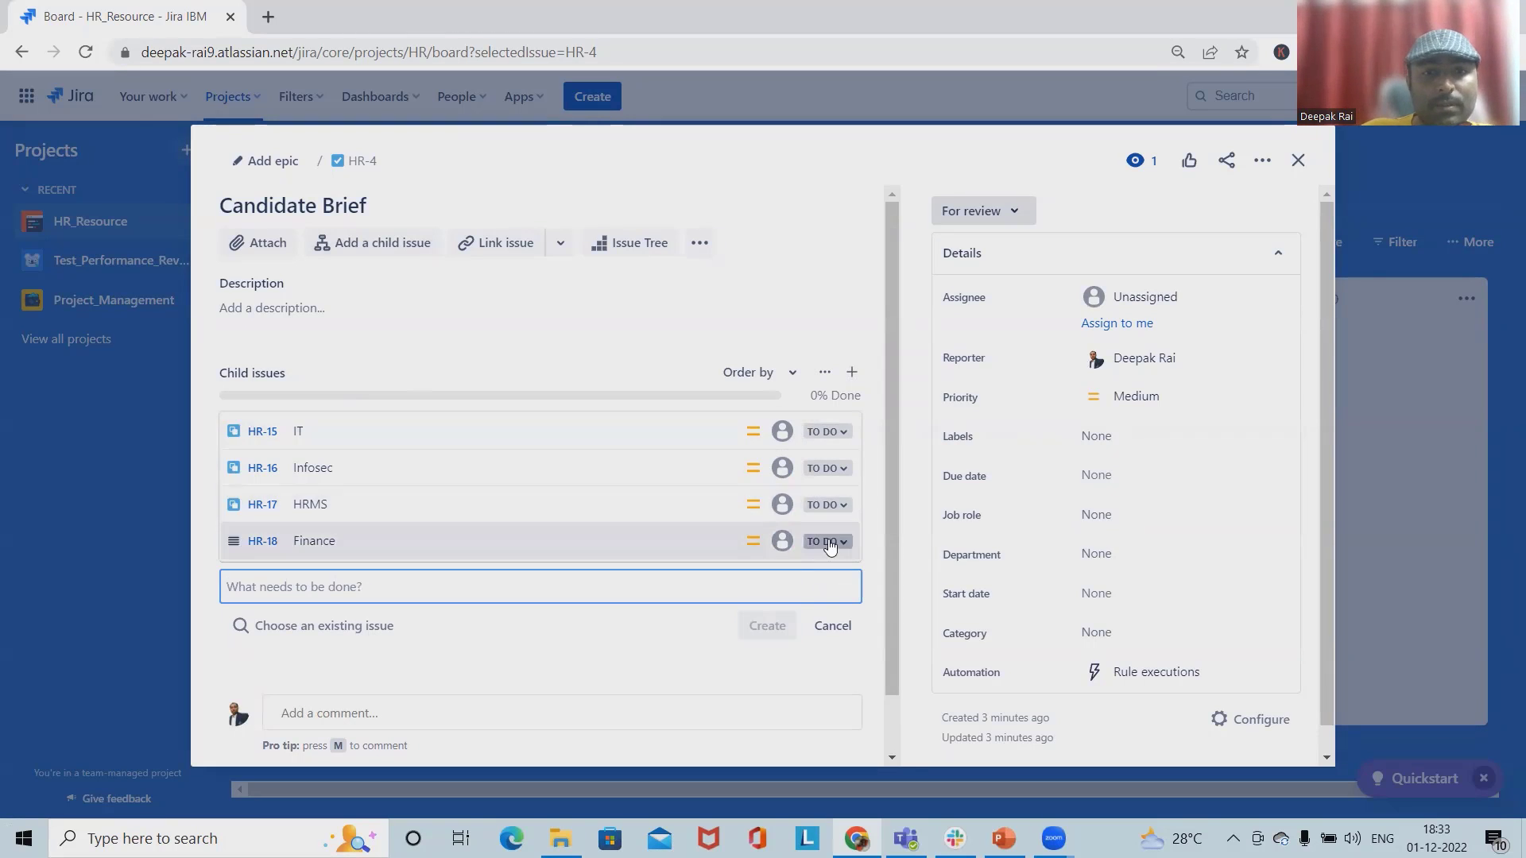
Set HRMS to In Progress and move Resume Shortlisting to Manager Review
click(827, 505)
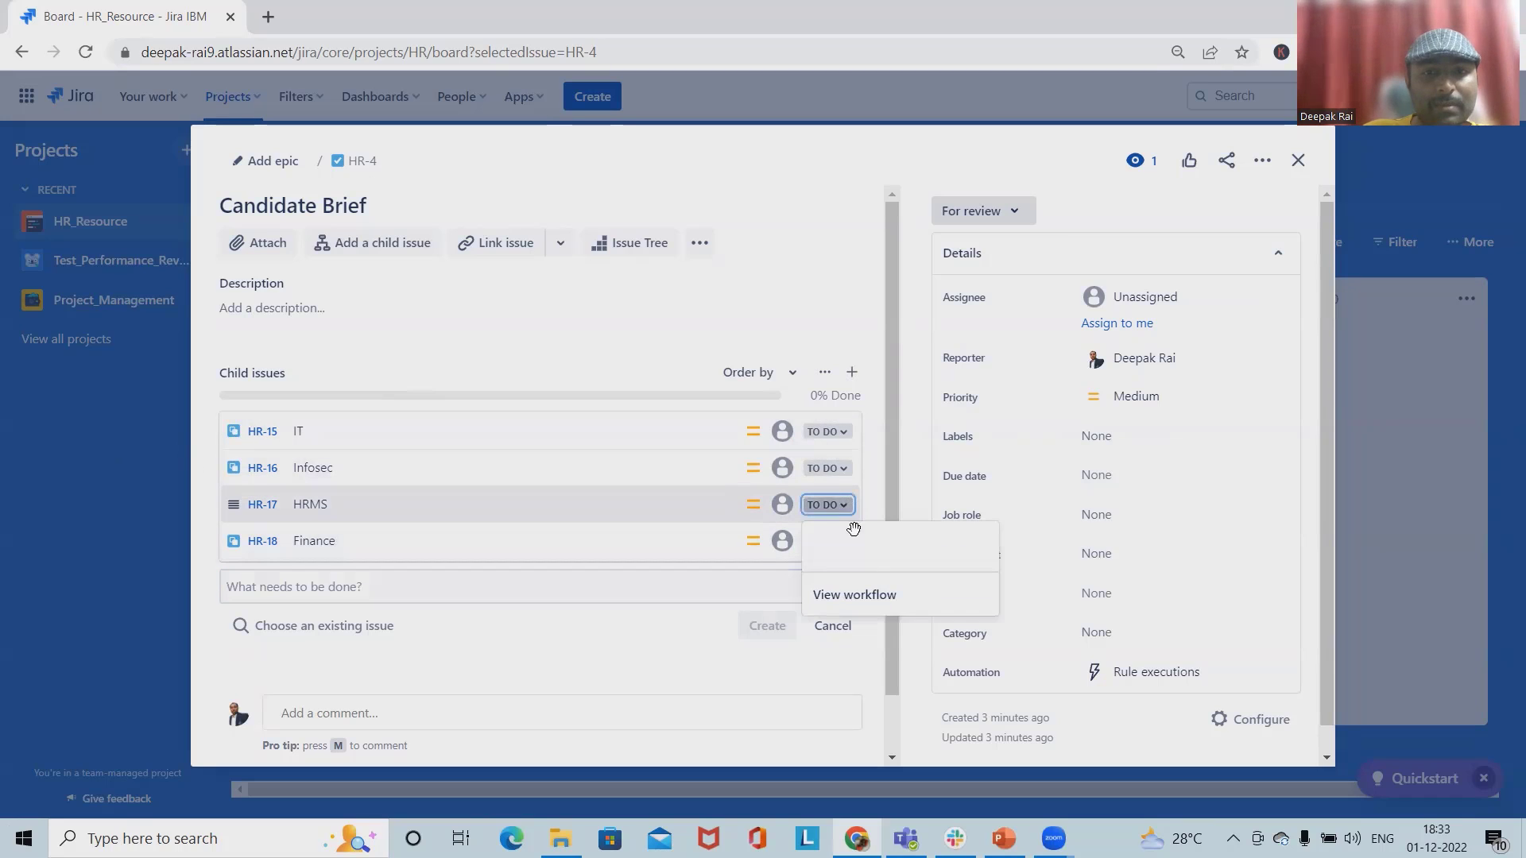
click(840, 568)
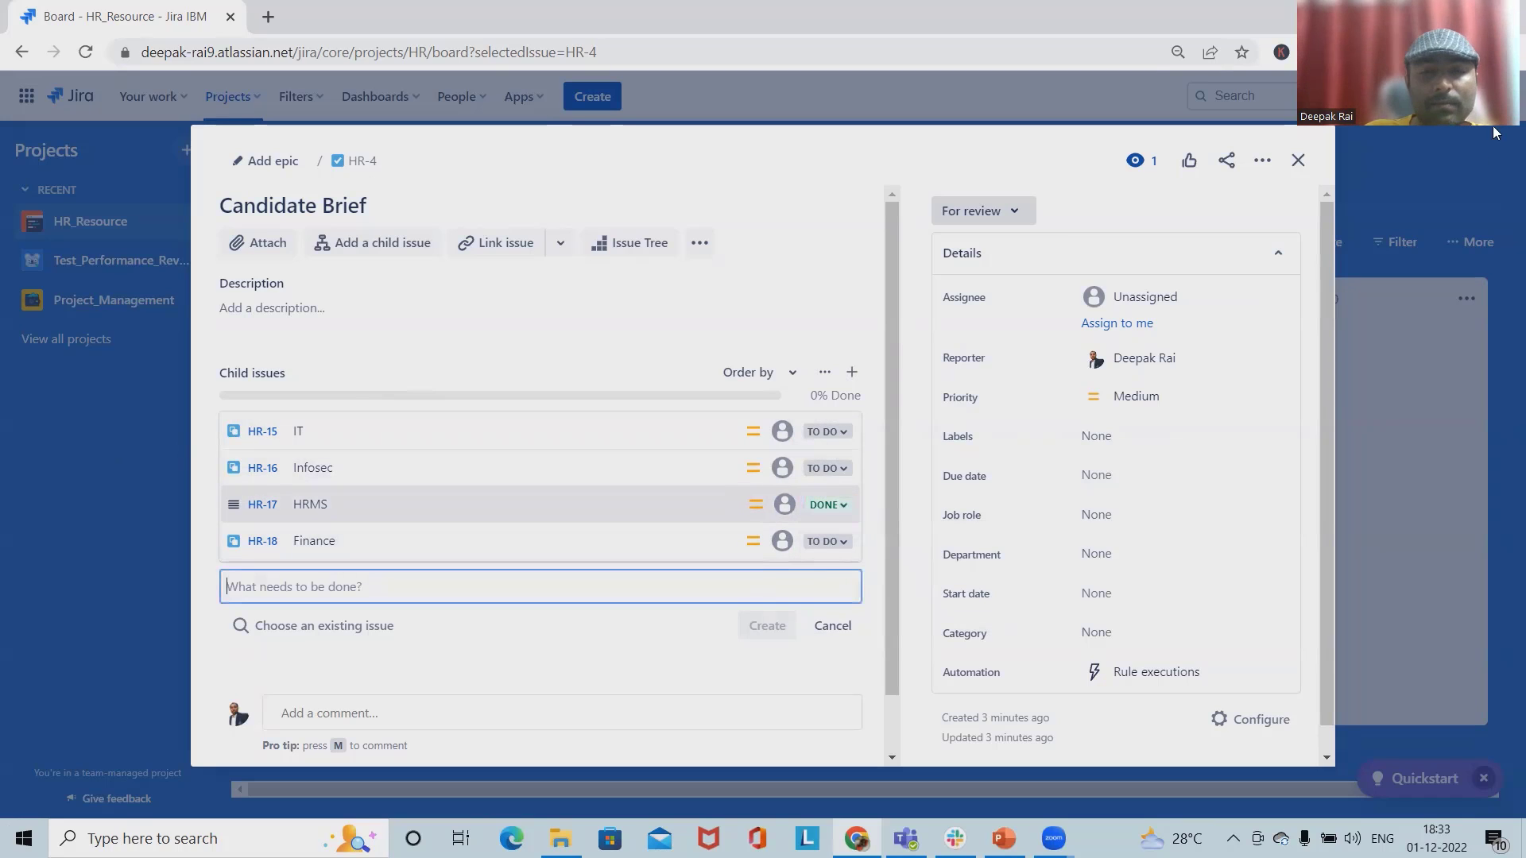
click(830, 505)
click(849, 565)
click(1299, 160)
drag(301, 366, 535, 380)
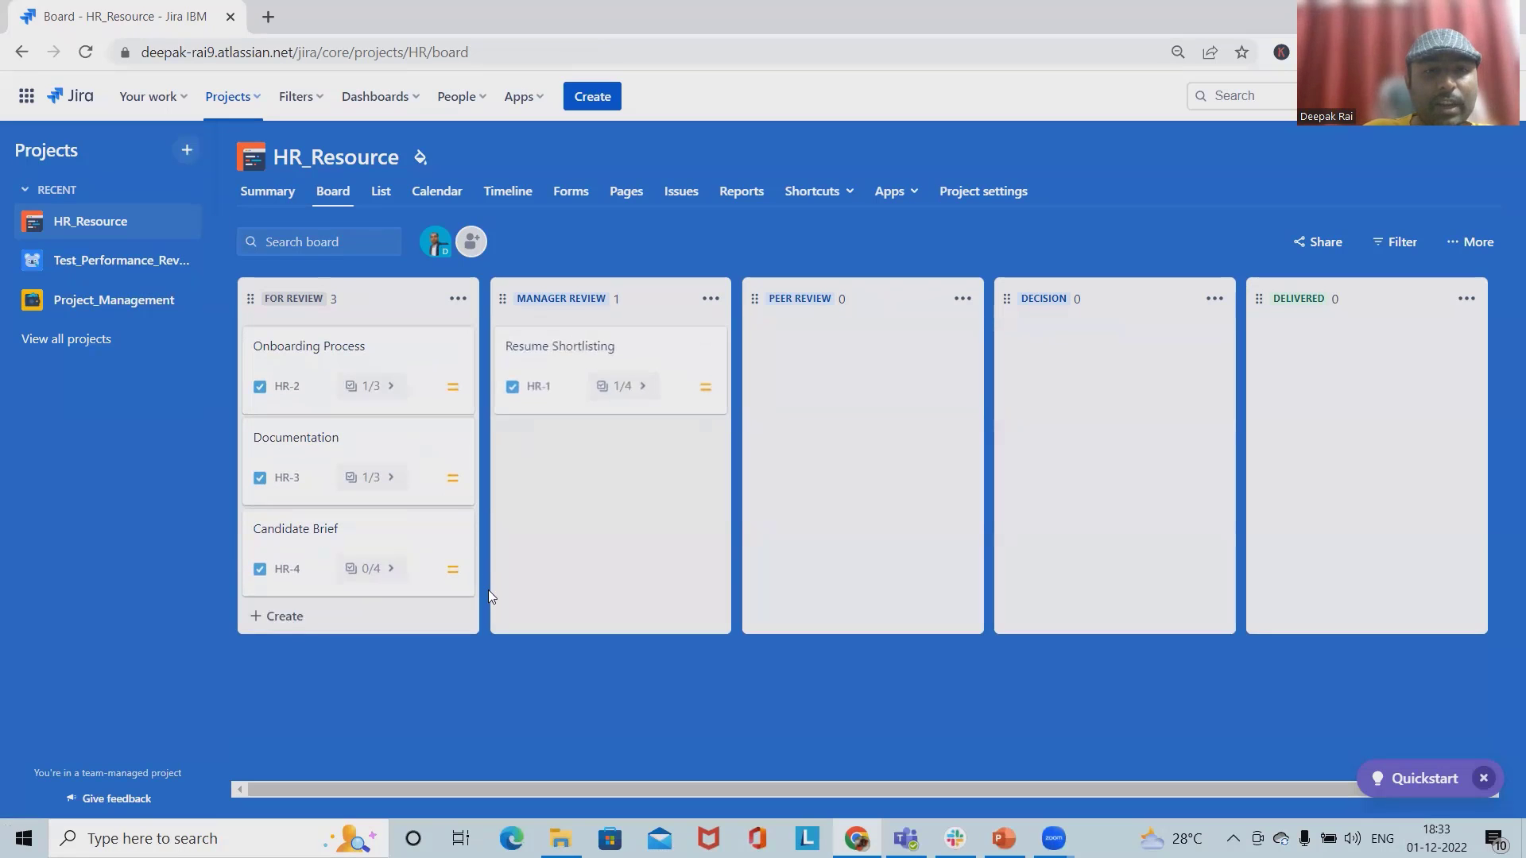
click(265, 195)
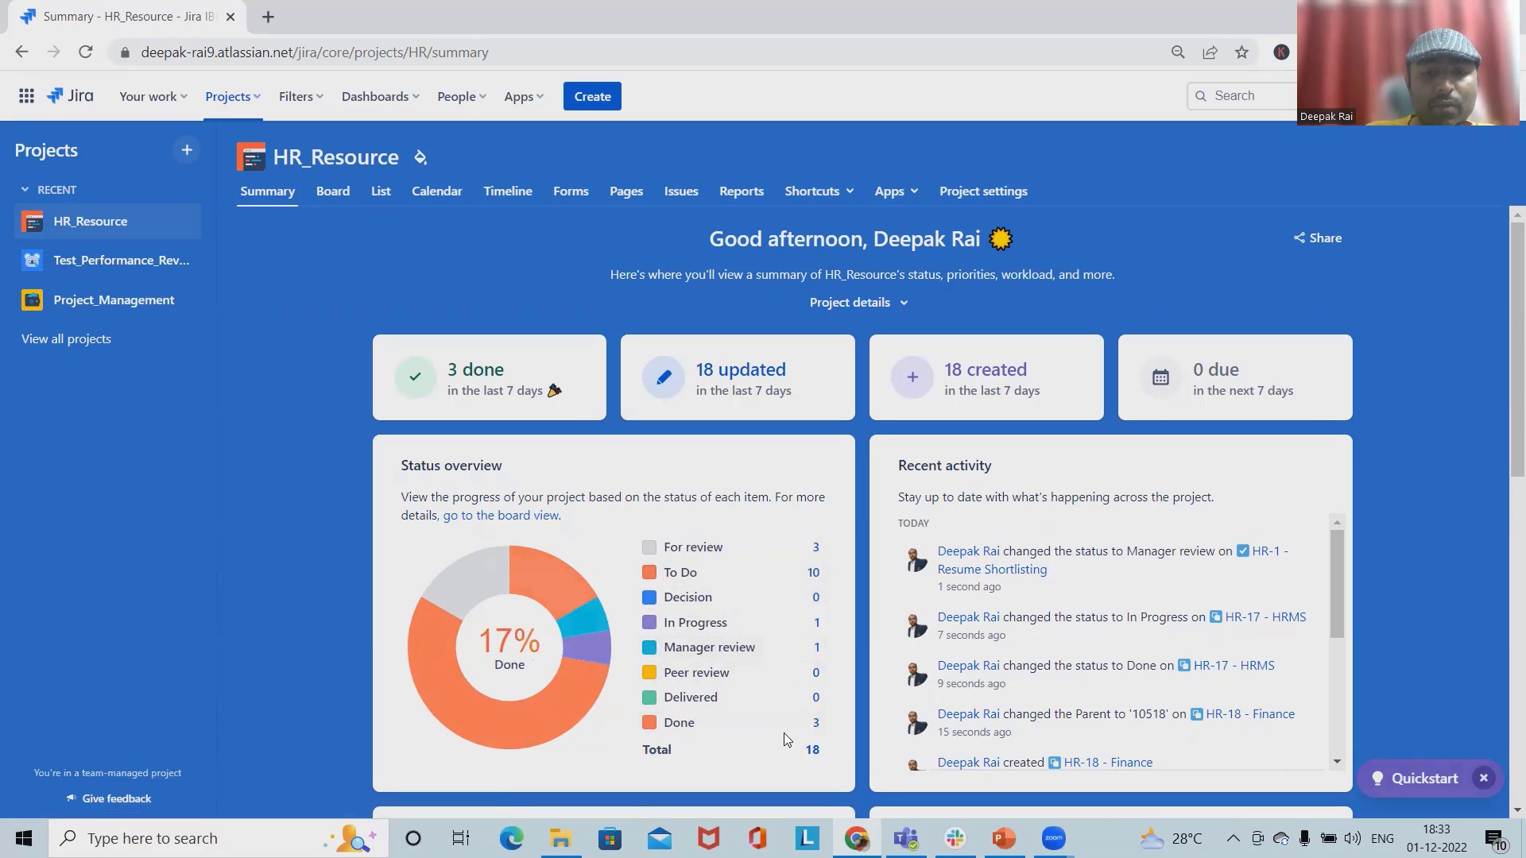
scroll(664, 754, down, 2)
scroll(764, 744, down, 3)
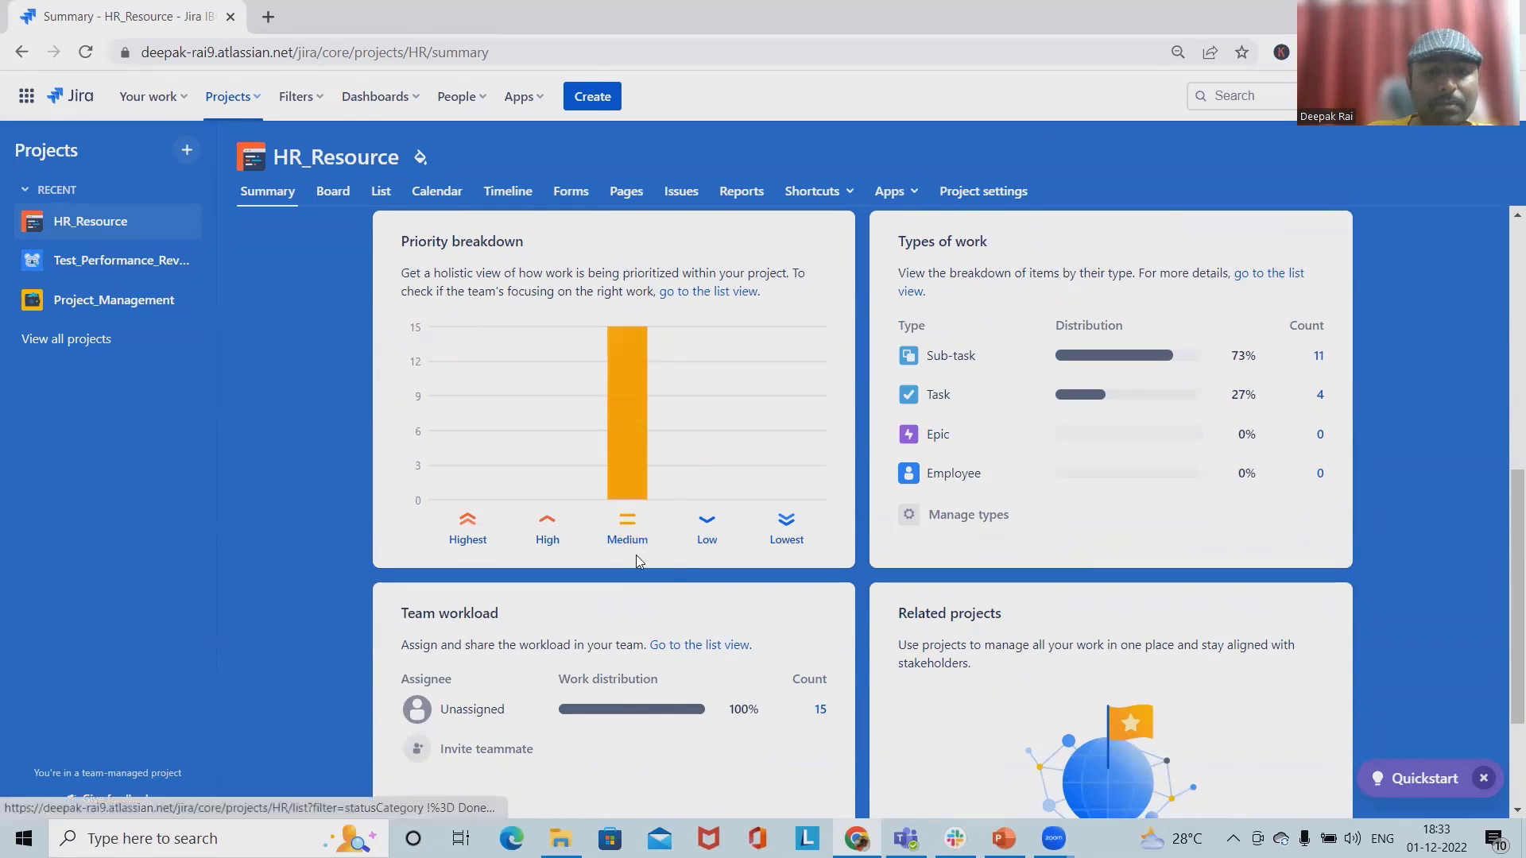
scroll(605, 621, down, 2)
scroll(606, 633, up, 3)
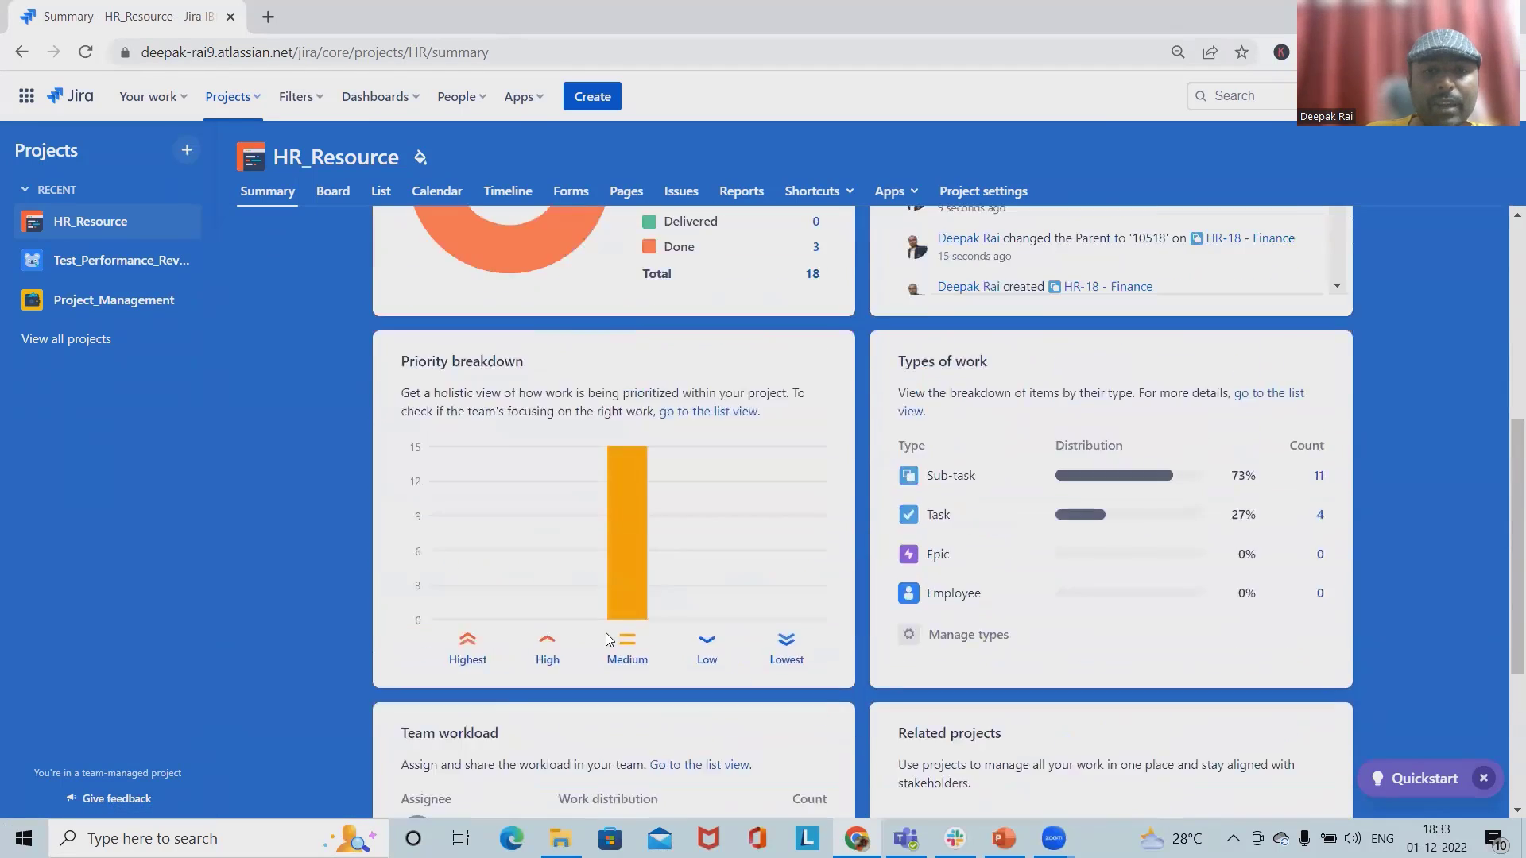
scroll(606, 639, up, 1)
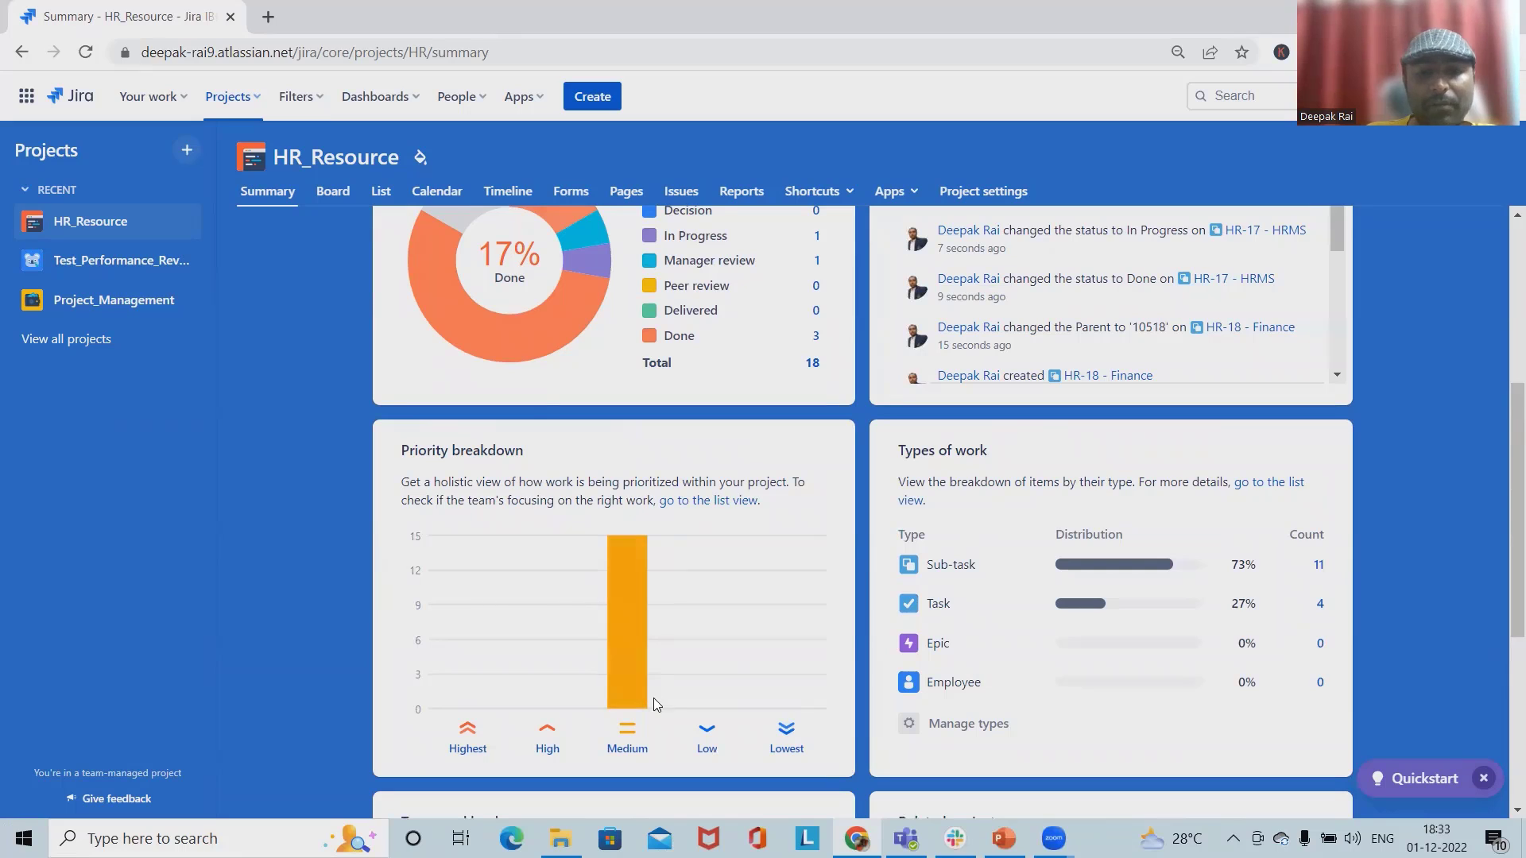
scroll(520, 663, down, 1)
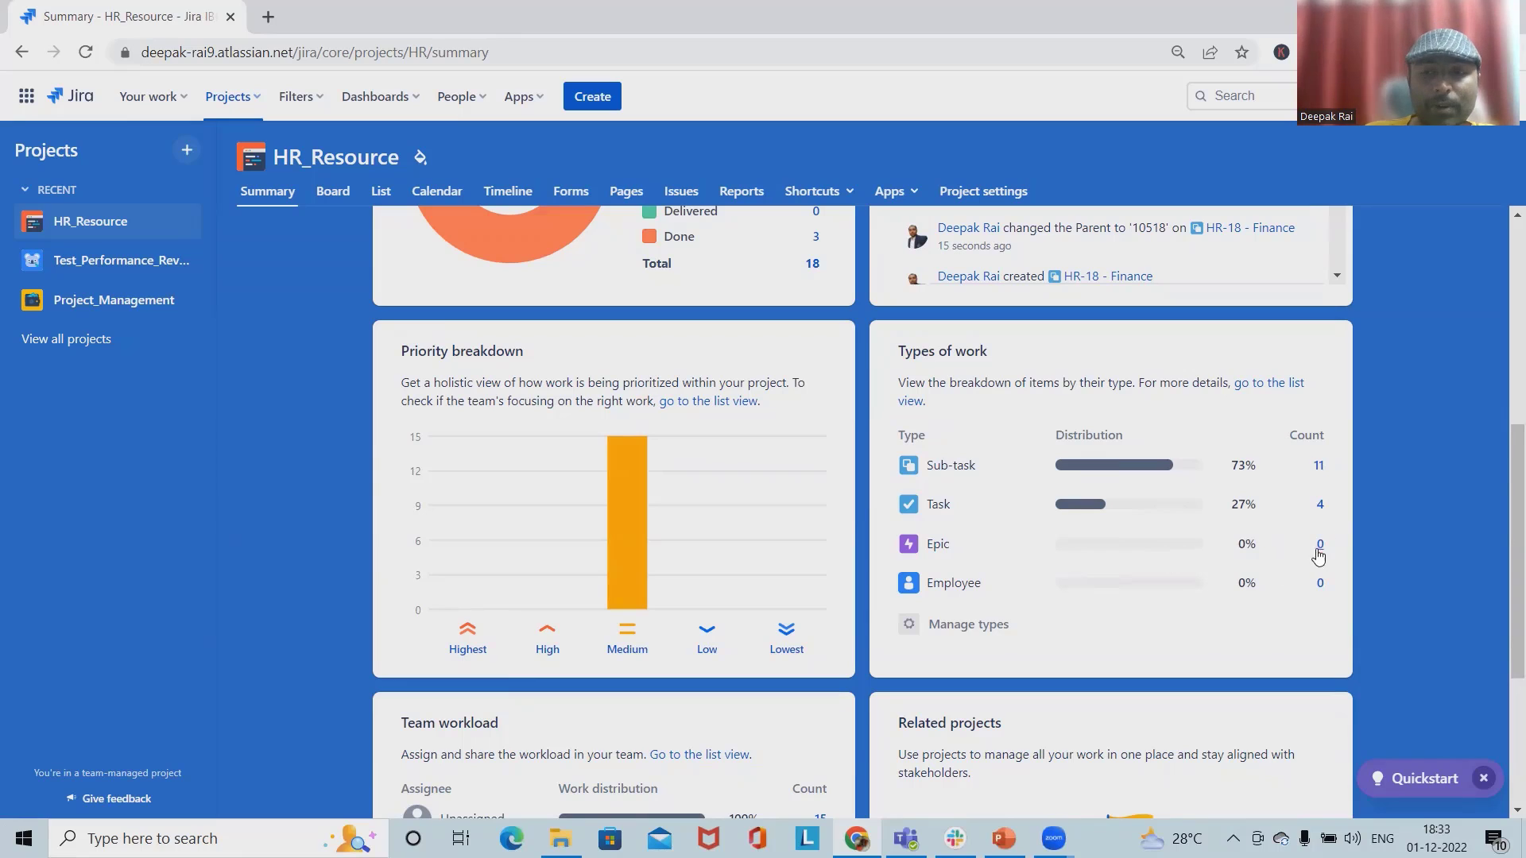
scroll(1207, 641, down, 3)
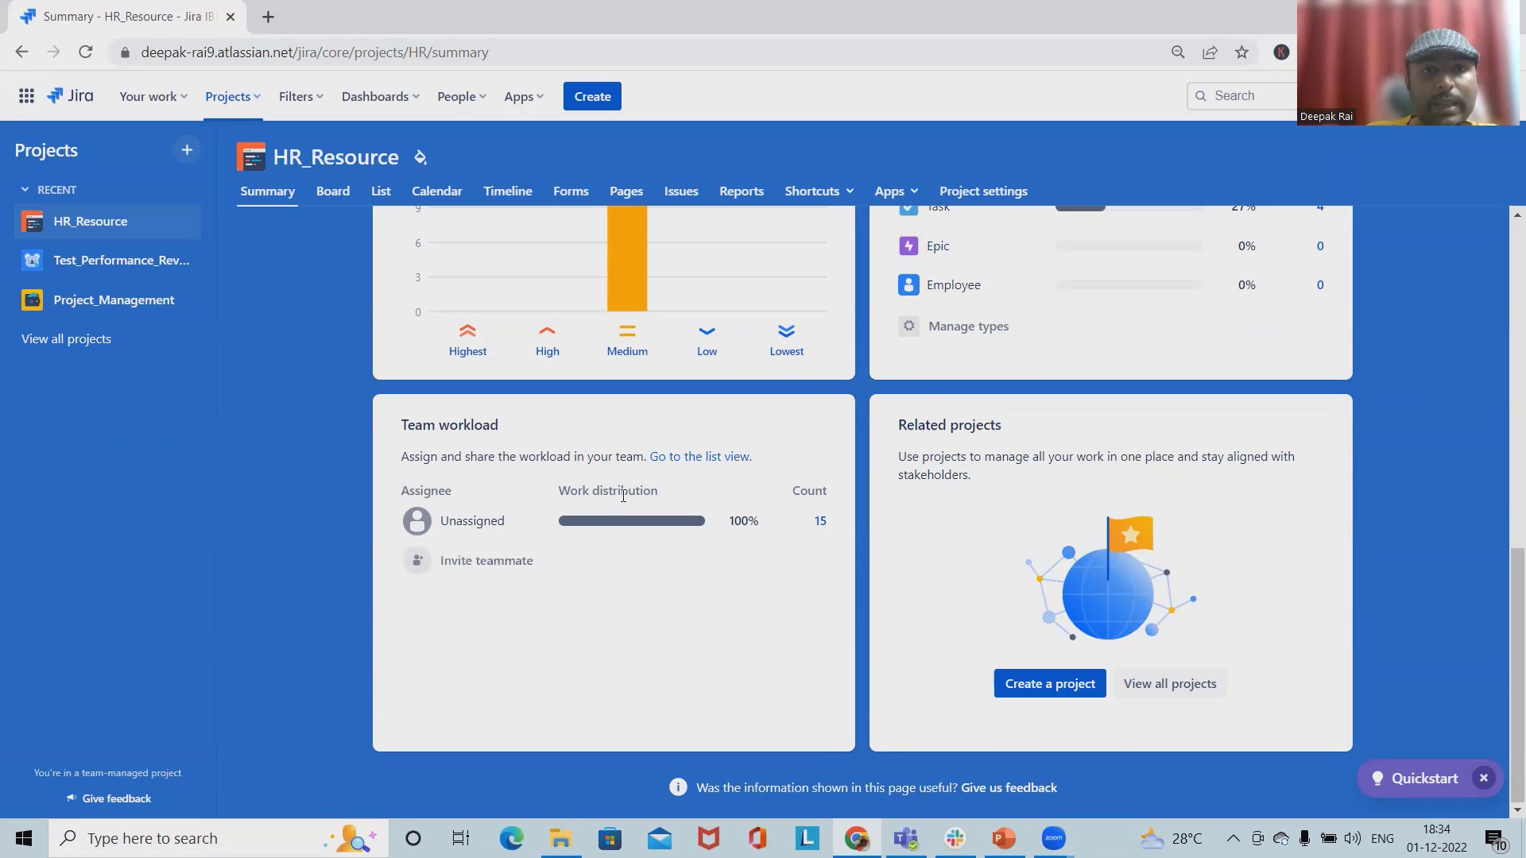
scroll(750, 323, up, 5)
scroll(971, 400, up, 3)
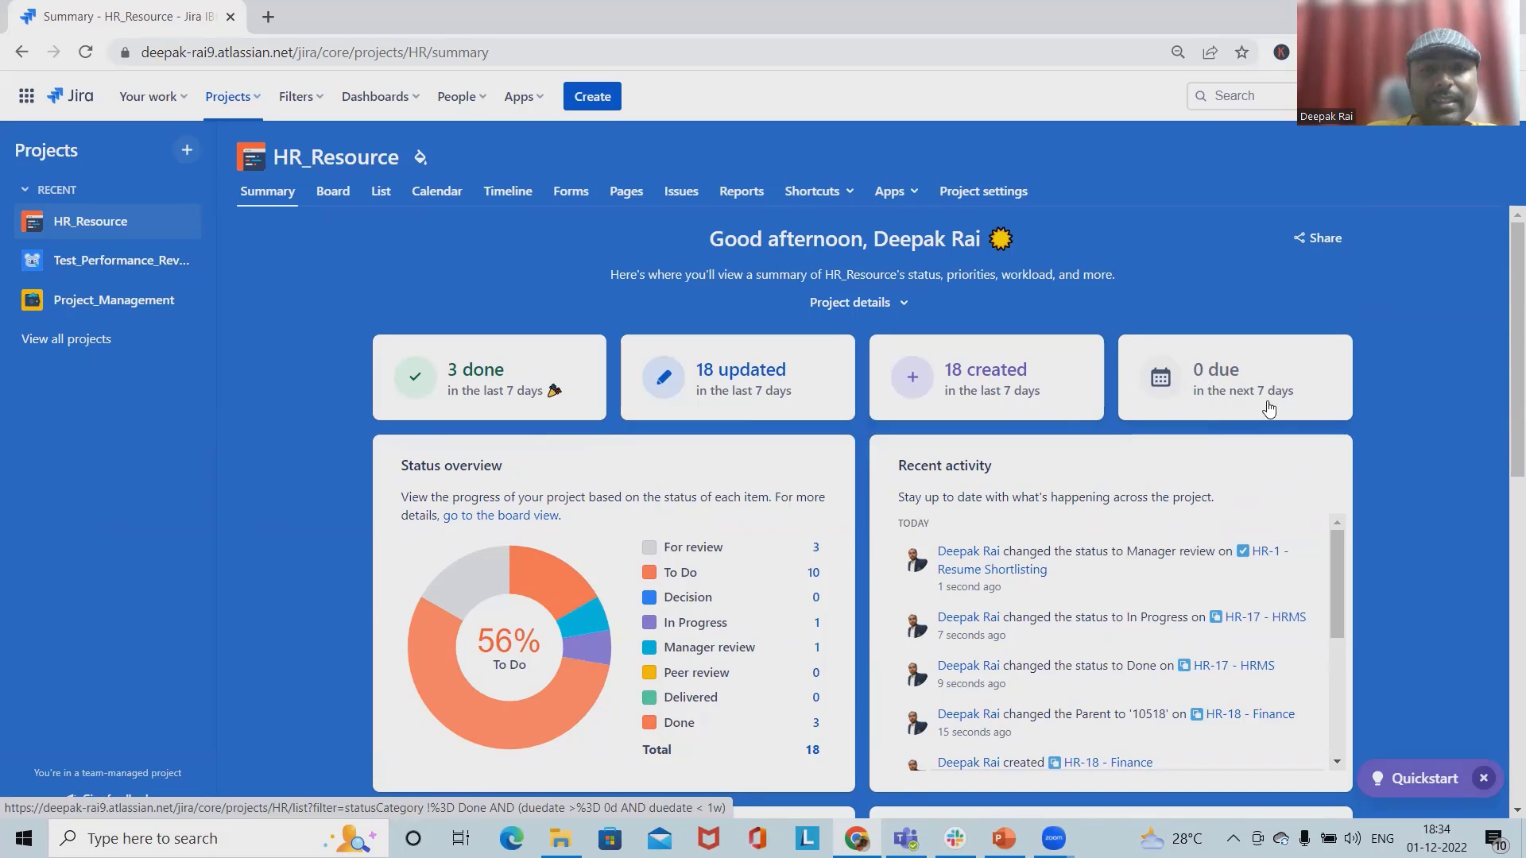
scroll(717, 476, down, 1)
scroll(715, 477, up, 1)
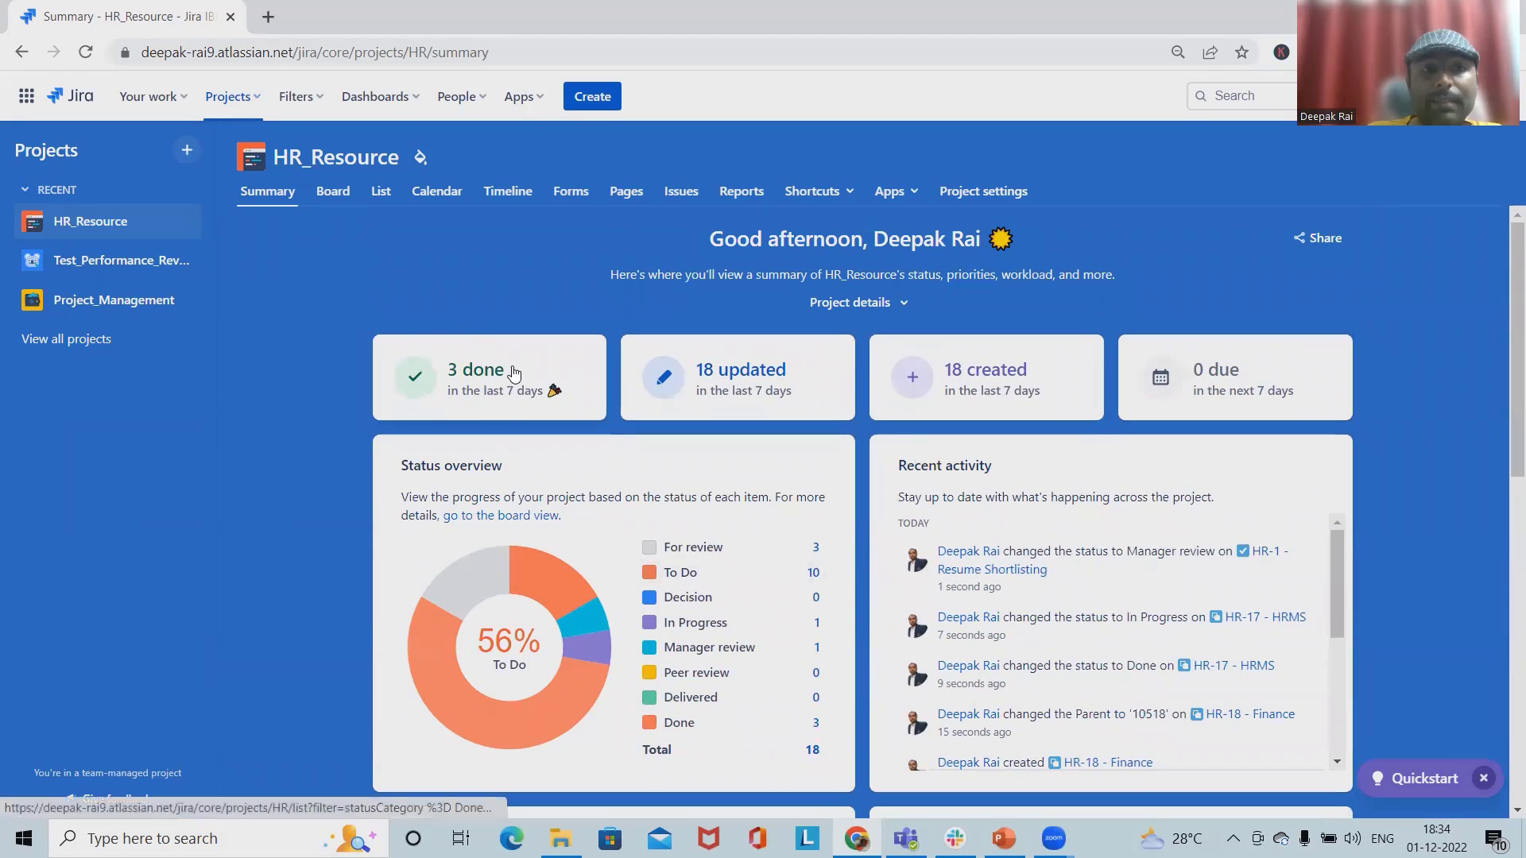
scroll(938, 520, down, 3)
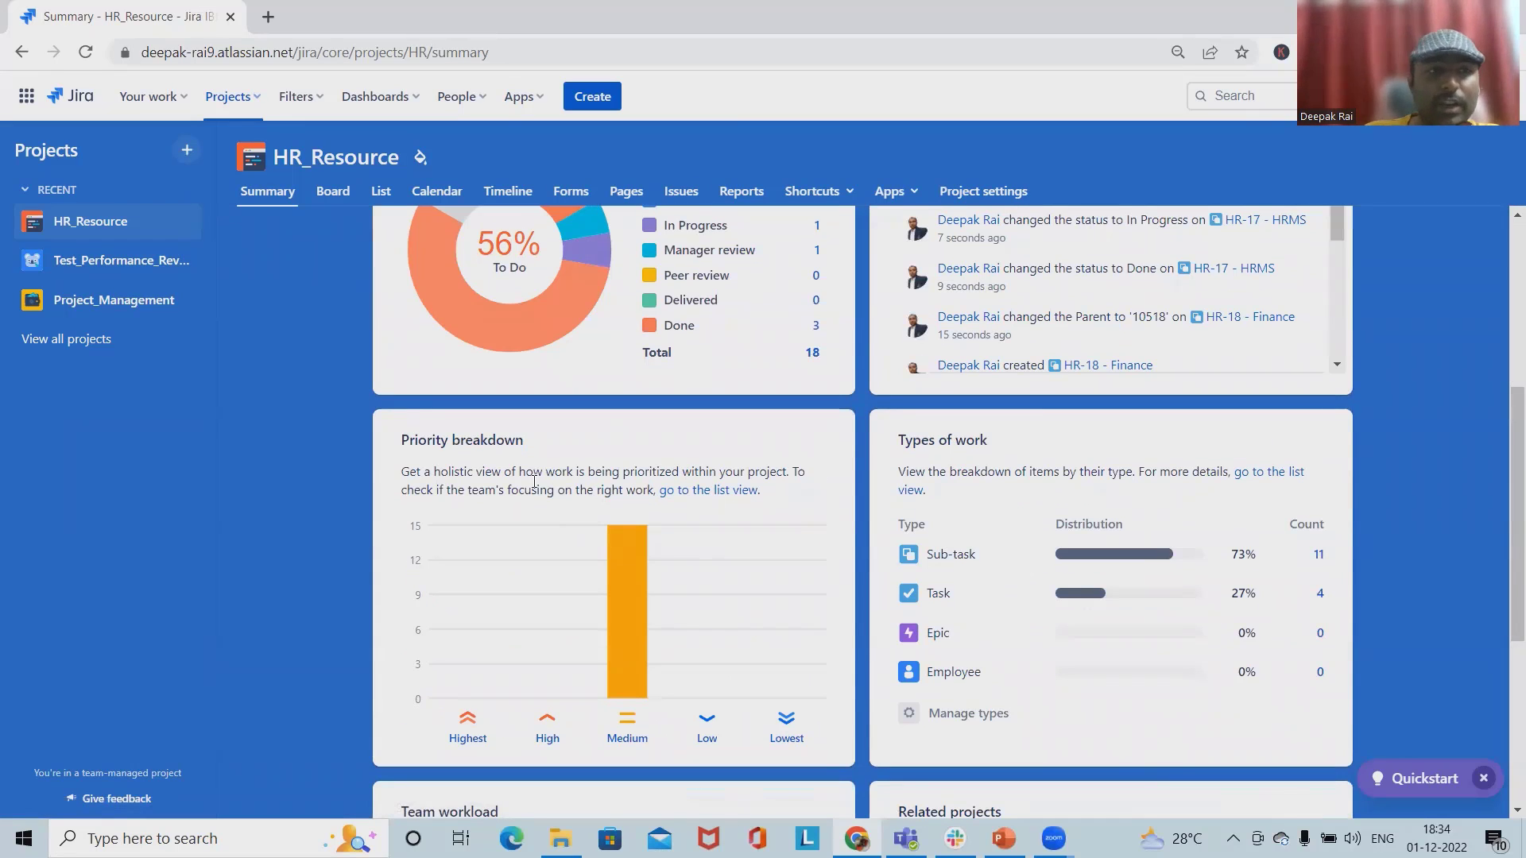
Review the Resume Shortlisting task on the board, then switch to the issue list
click(332, 193)
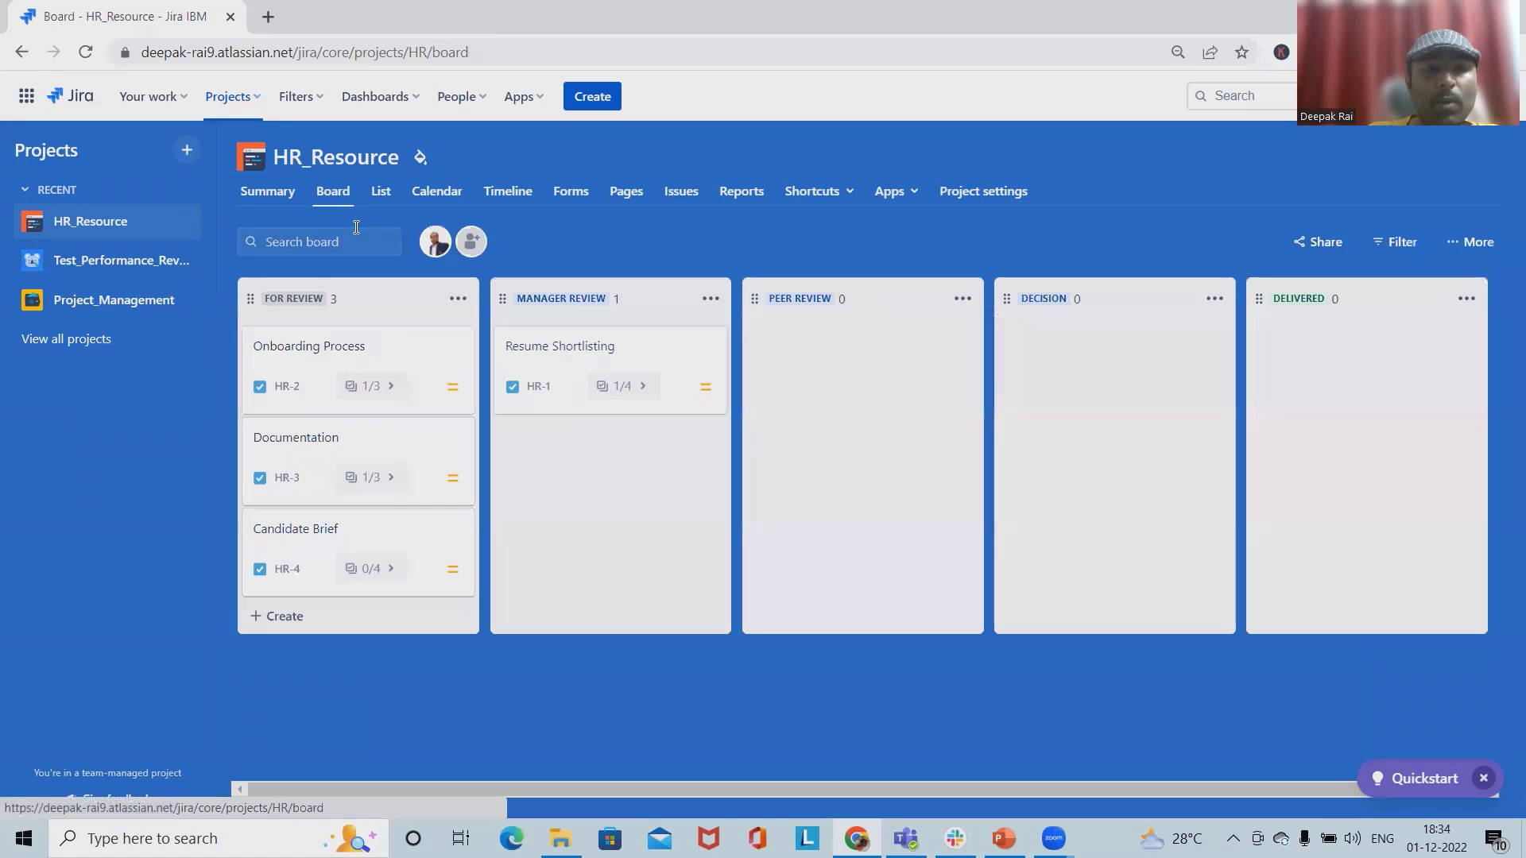
click(620, 357)
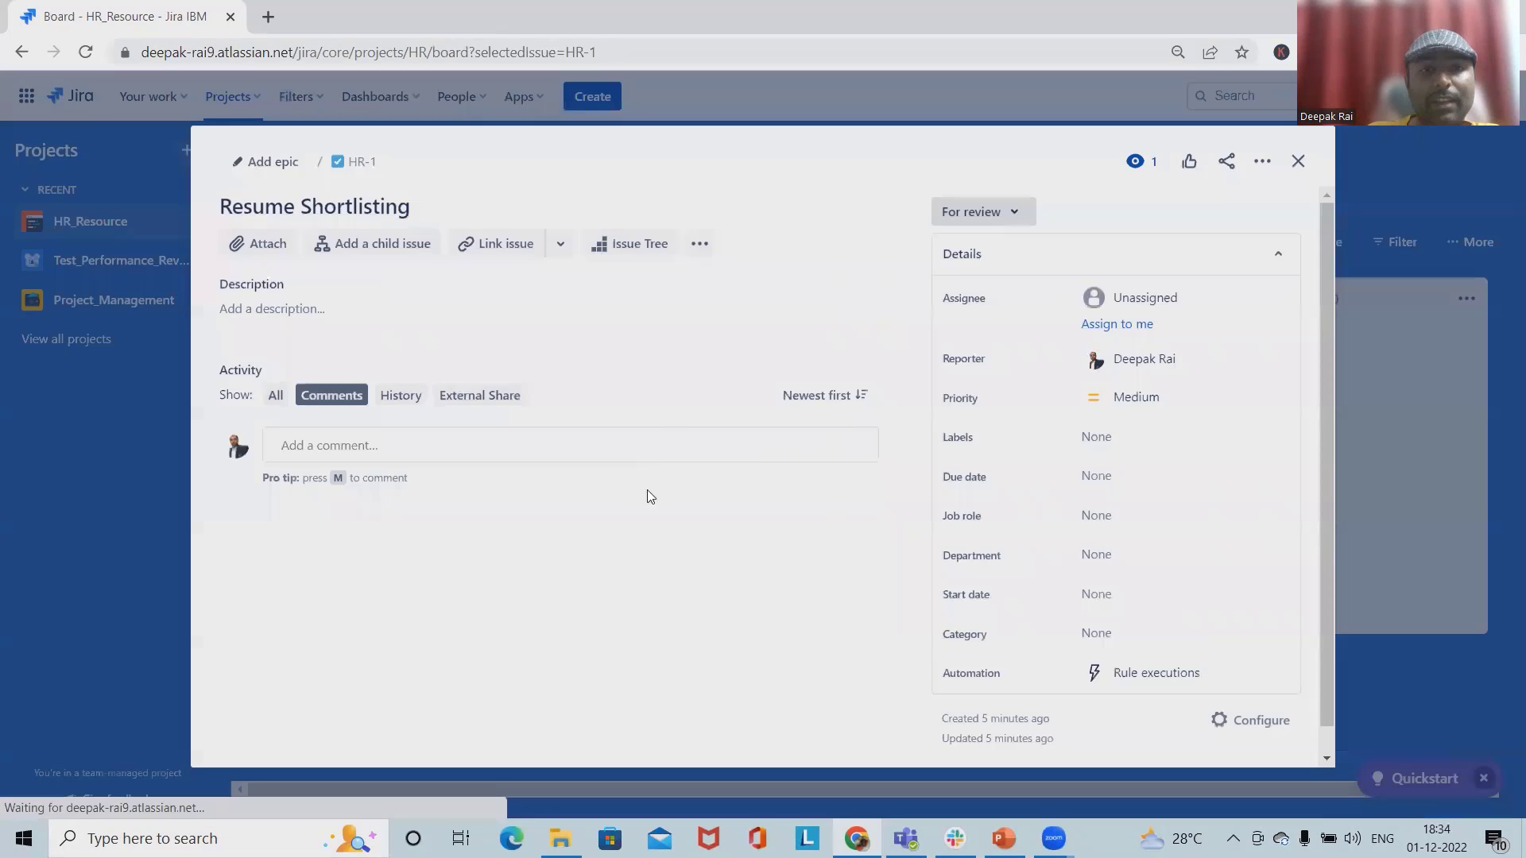
click(1298, 160)
click(376, 200)
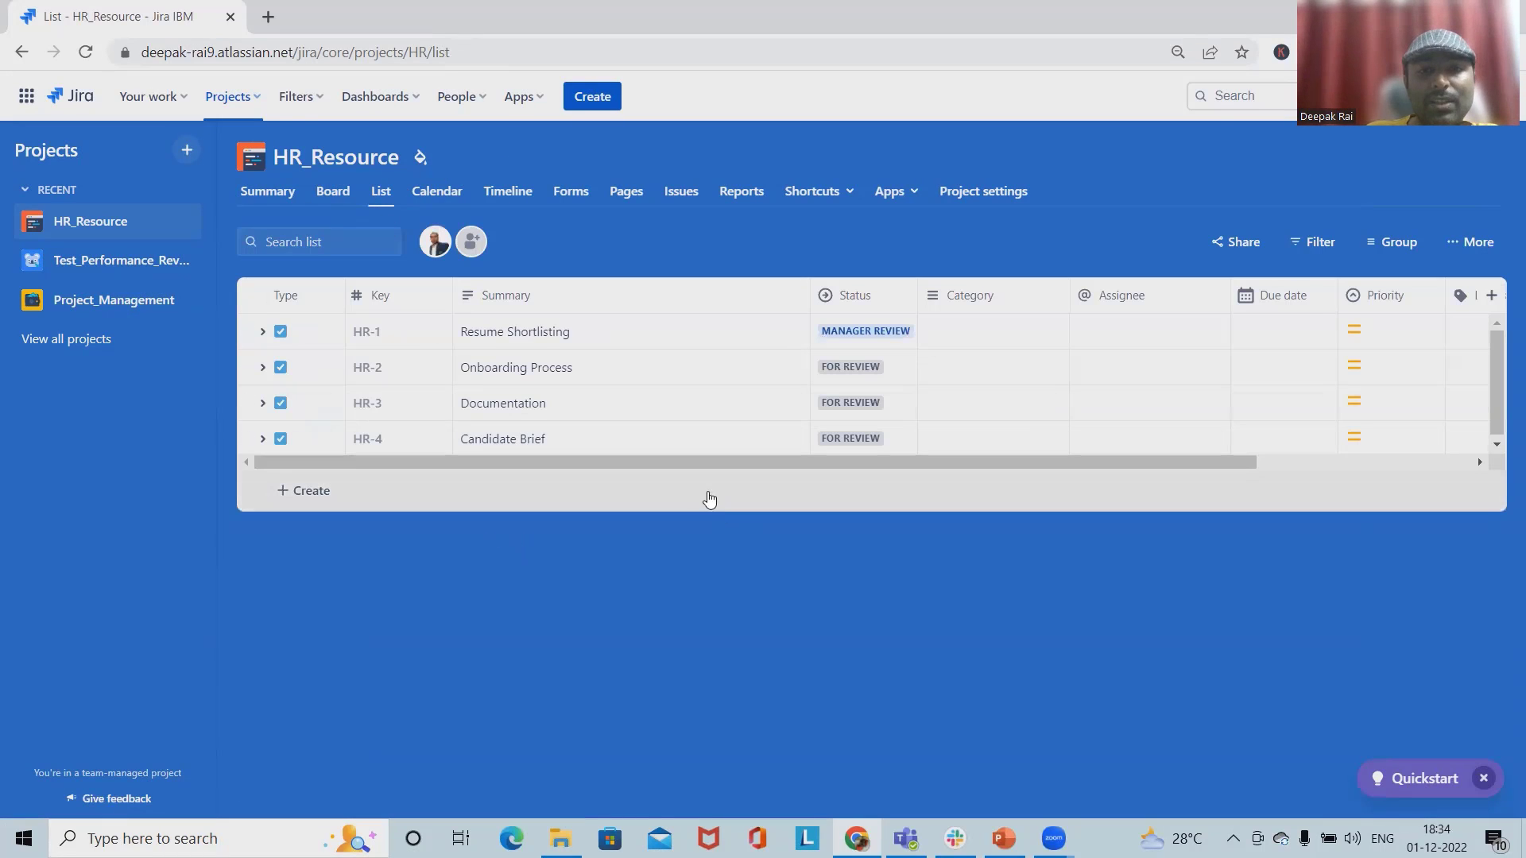
drag(723, 463, 1011, 502)
drag(1073, 462, 469, 478)
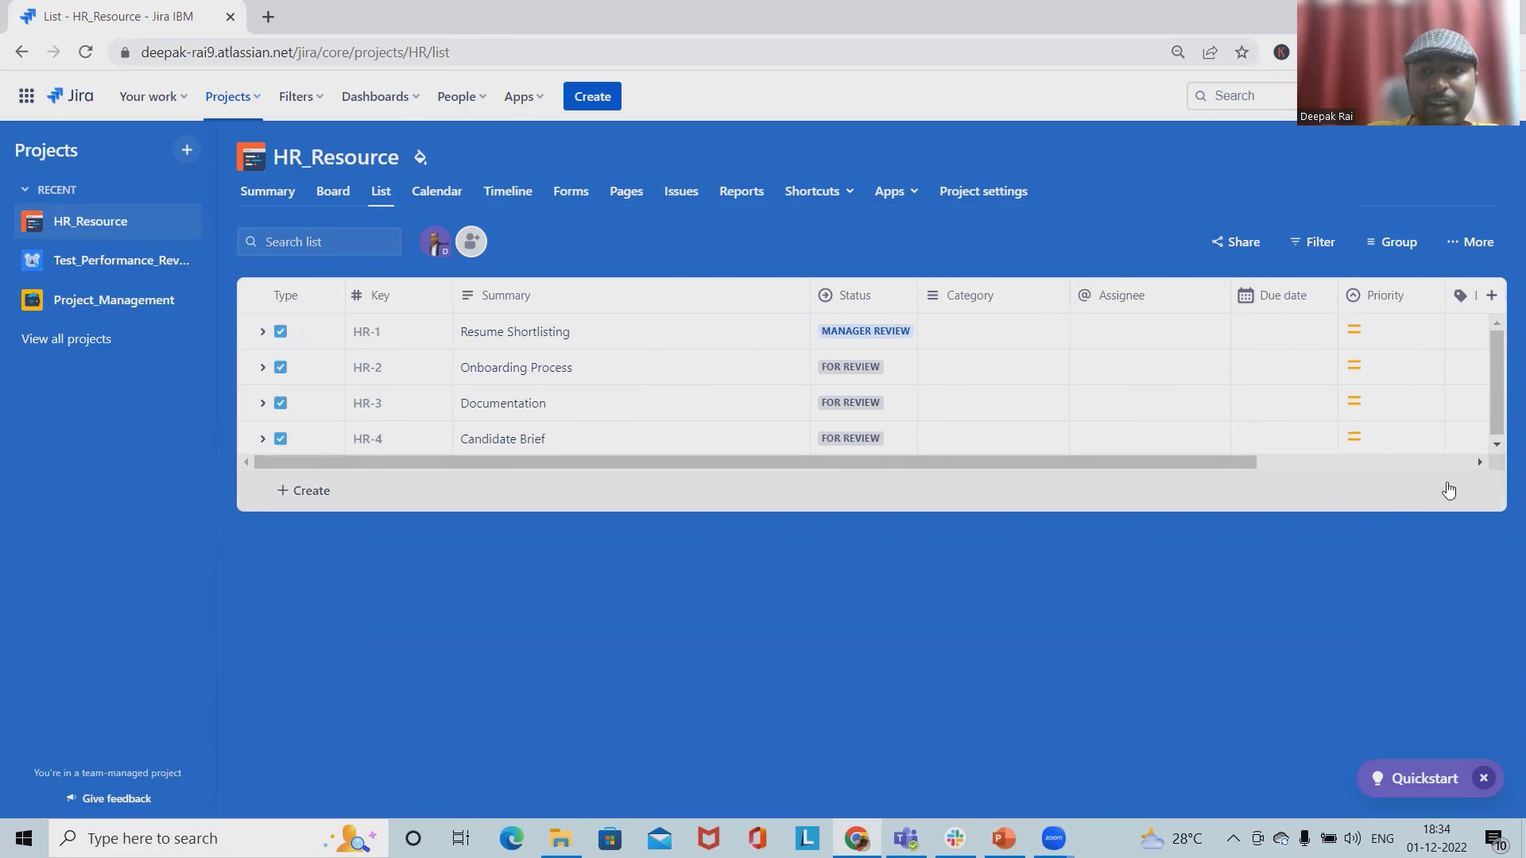
mouse_move(1120, 402)
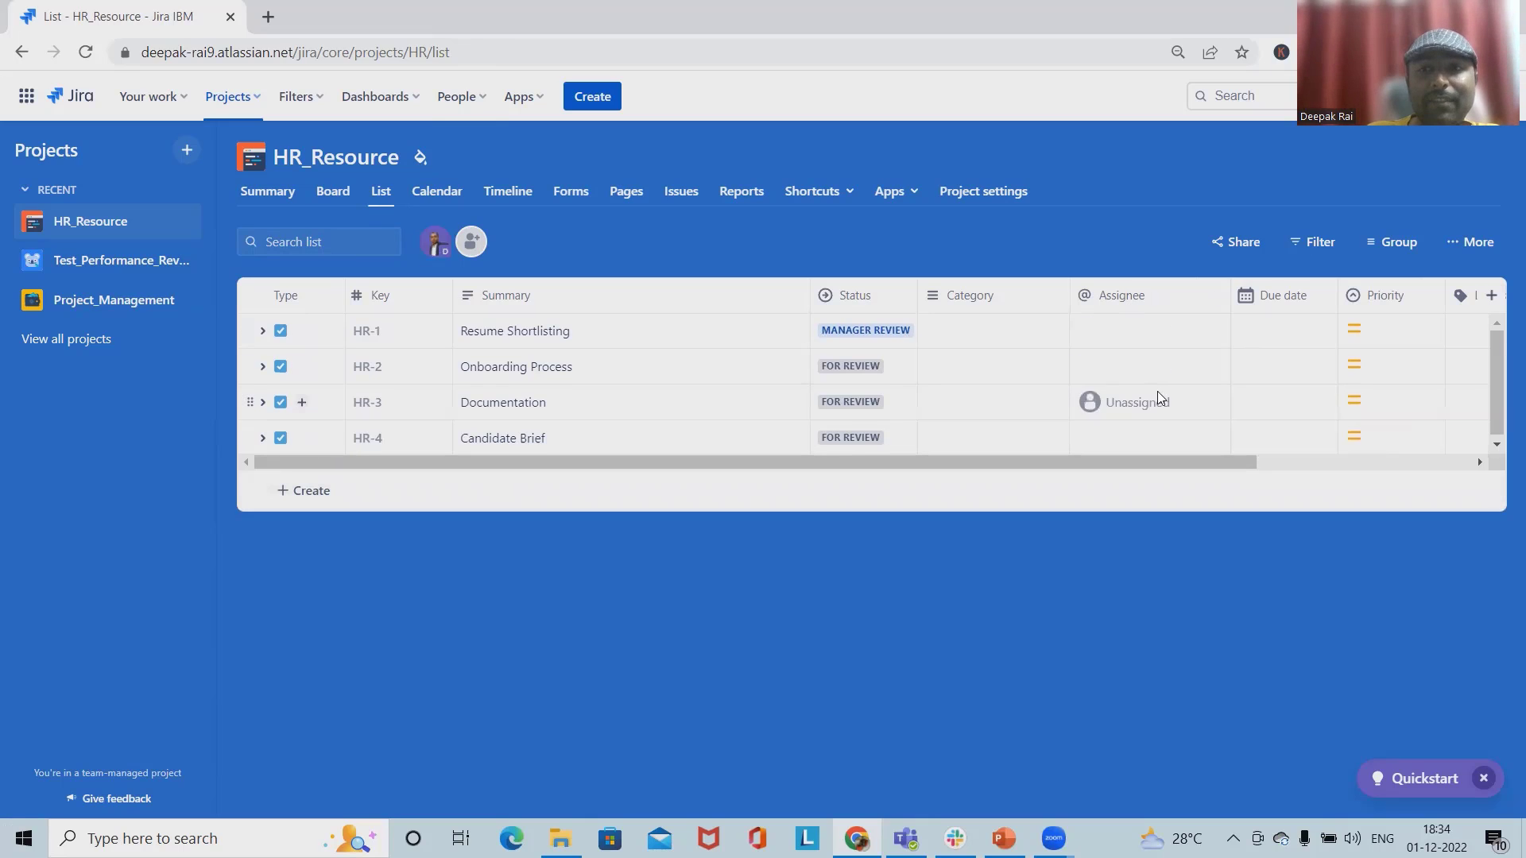
scroll(1248, 342, down, 1)
Give Resume Shortlisting a due date of December 15 and check the summary stats
click(1298, 338)
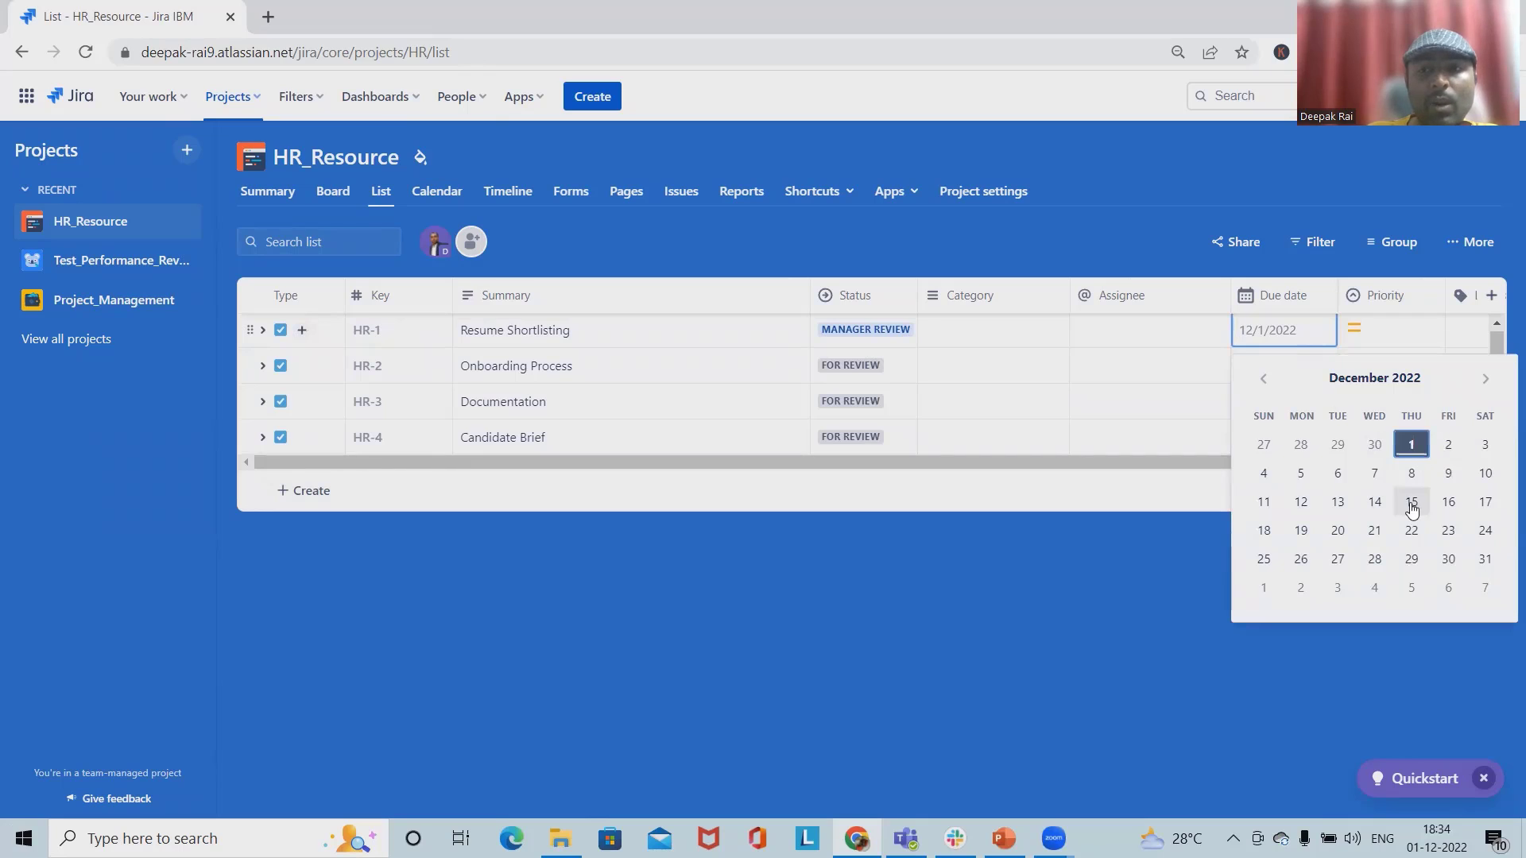
click(1413, 503)
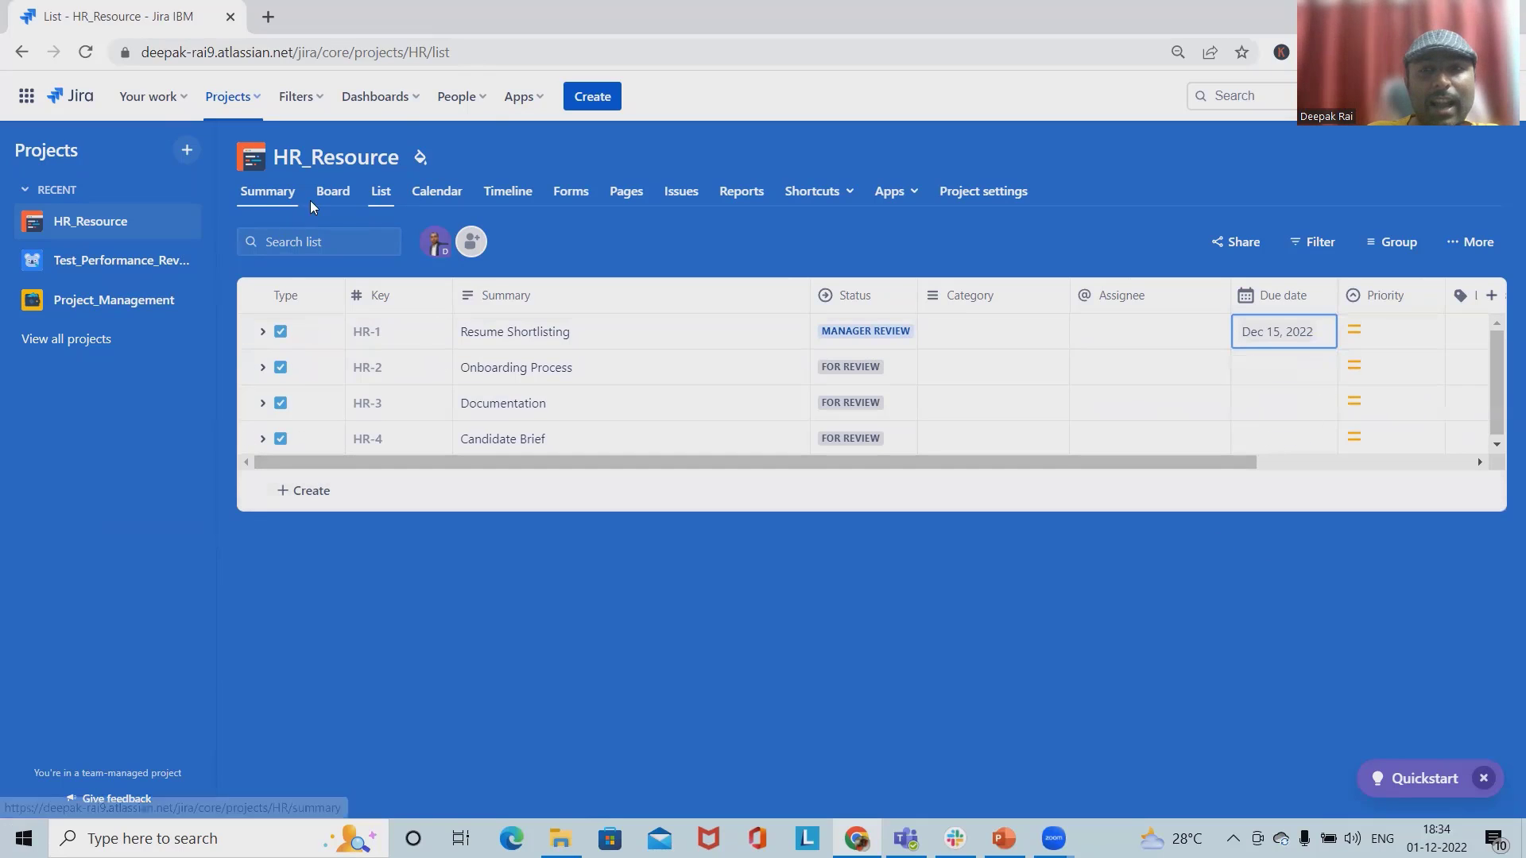
drag(716, 462, 802, 485)
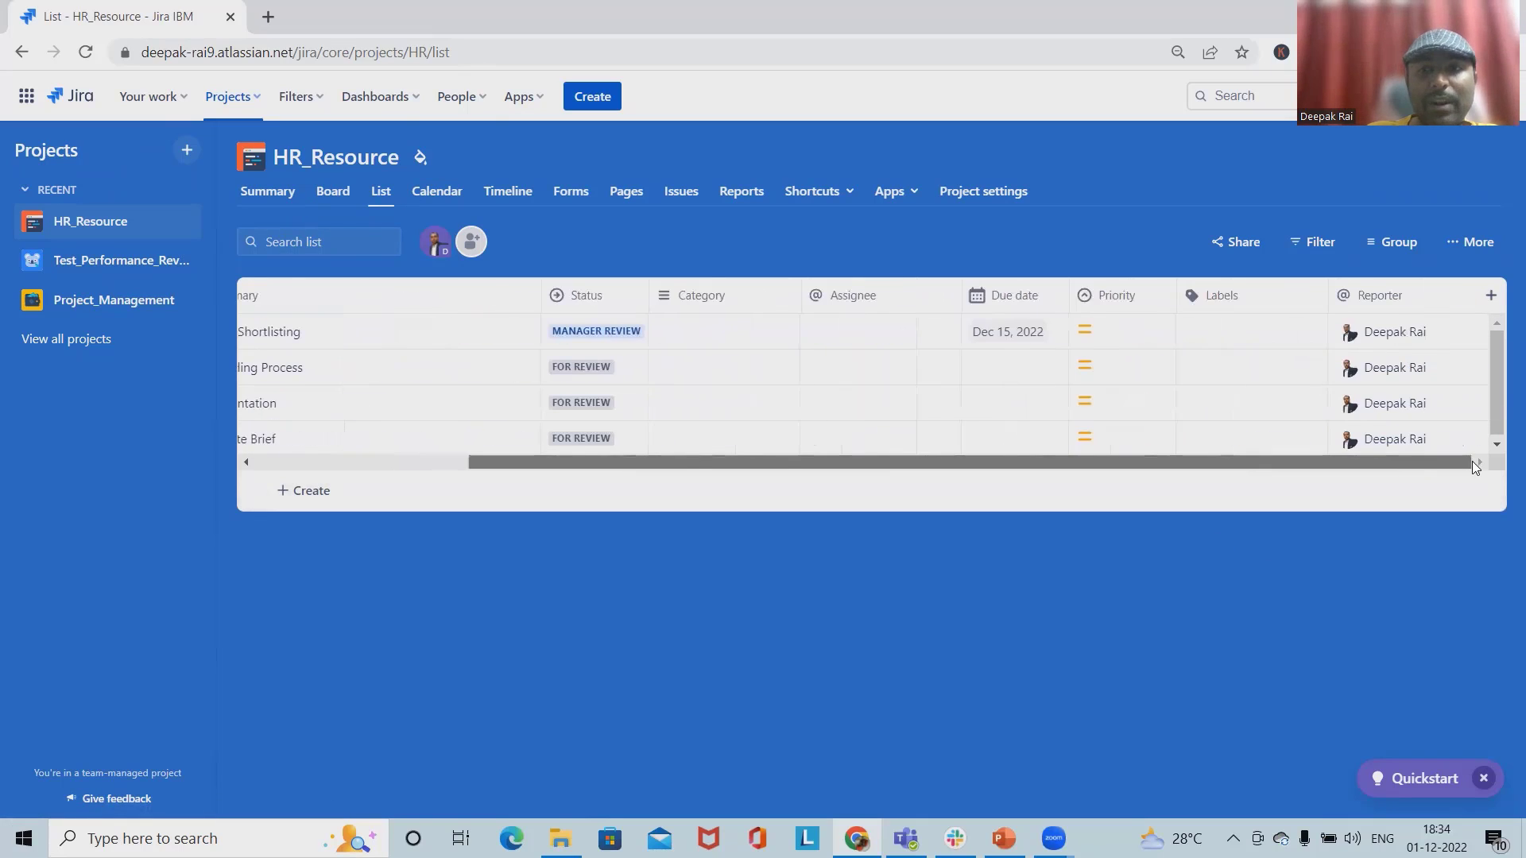
click(267, 192)
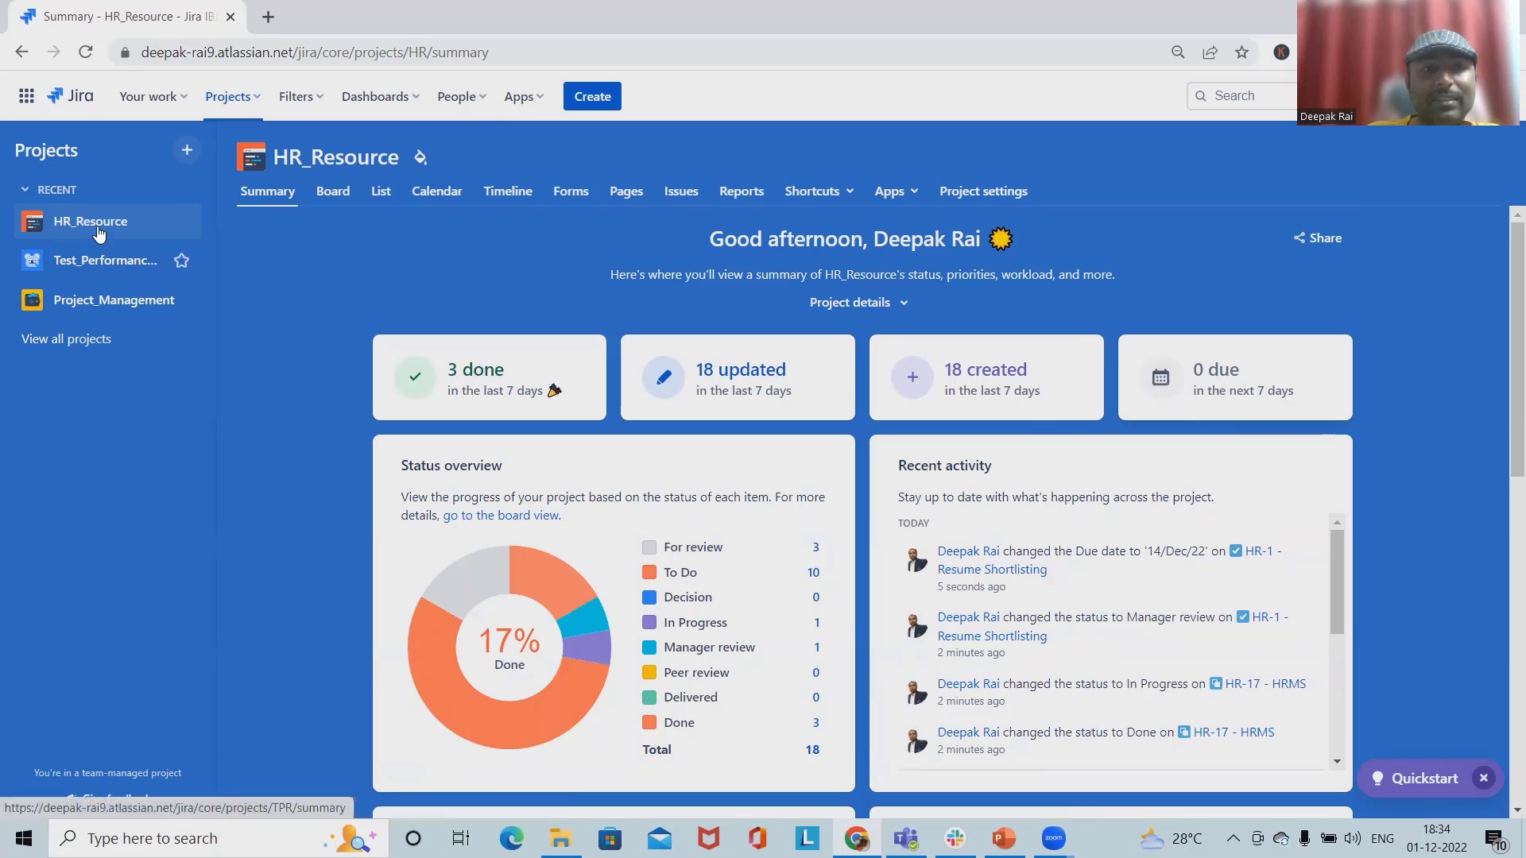
Change Resume Shortlisting's due date to December 7 and return to the summary
click(382, 191)
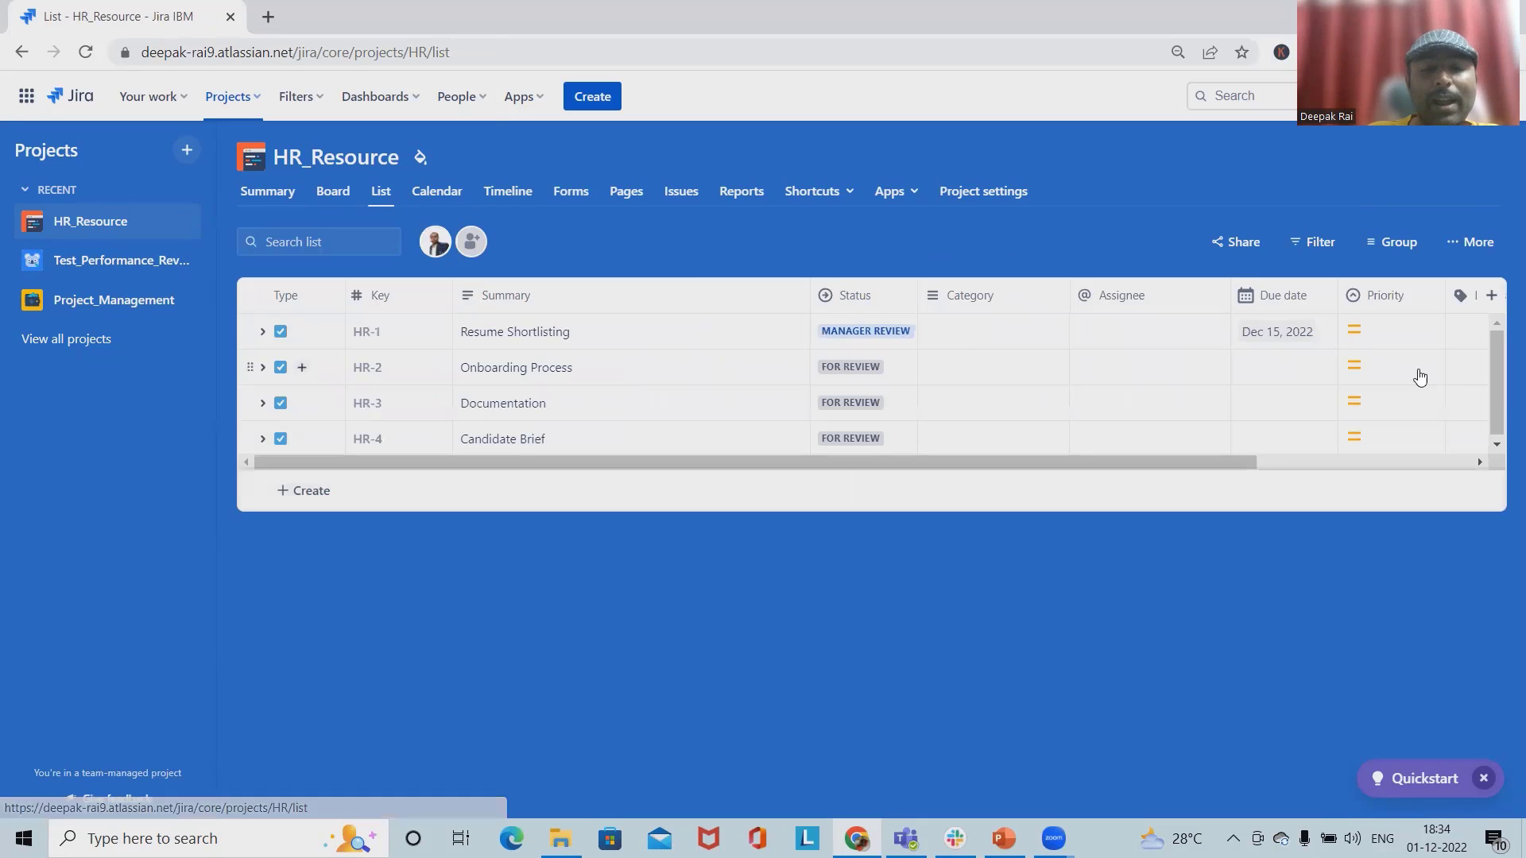
click(1272, 336)
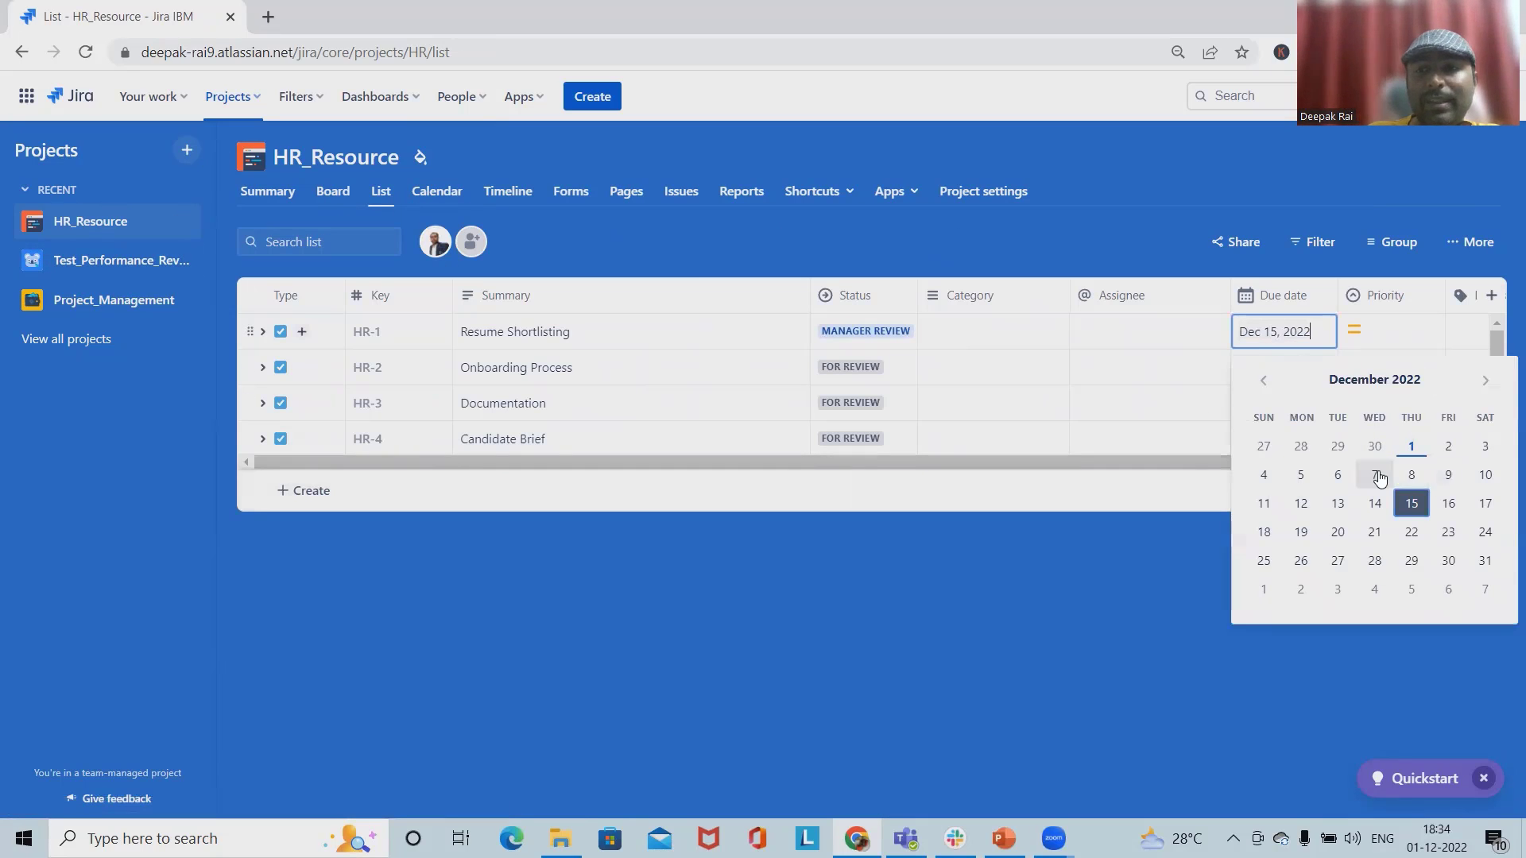
click(1374, 475)
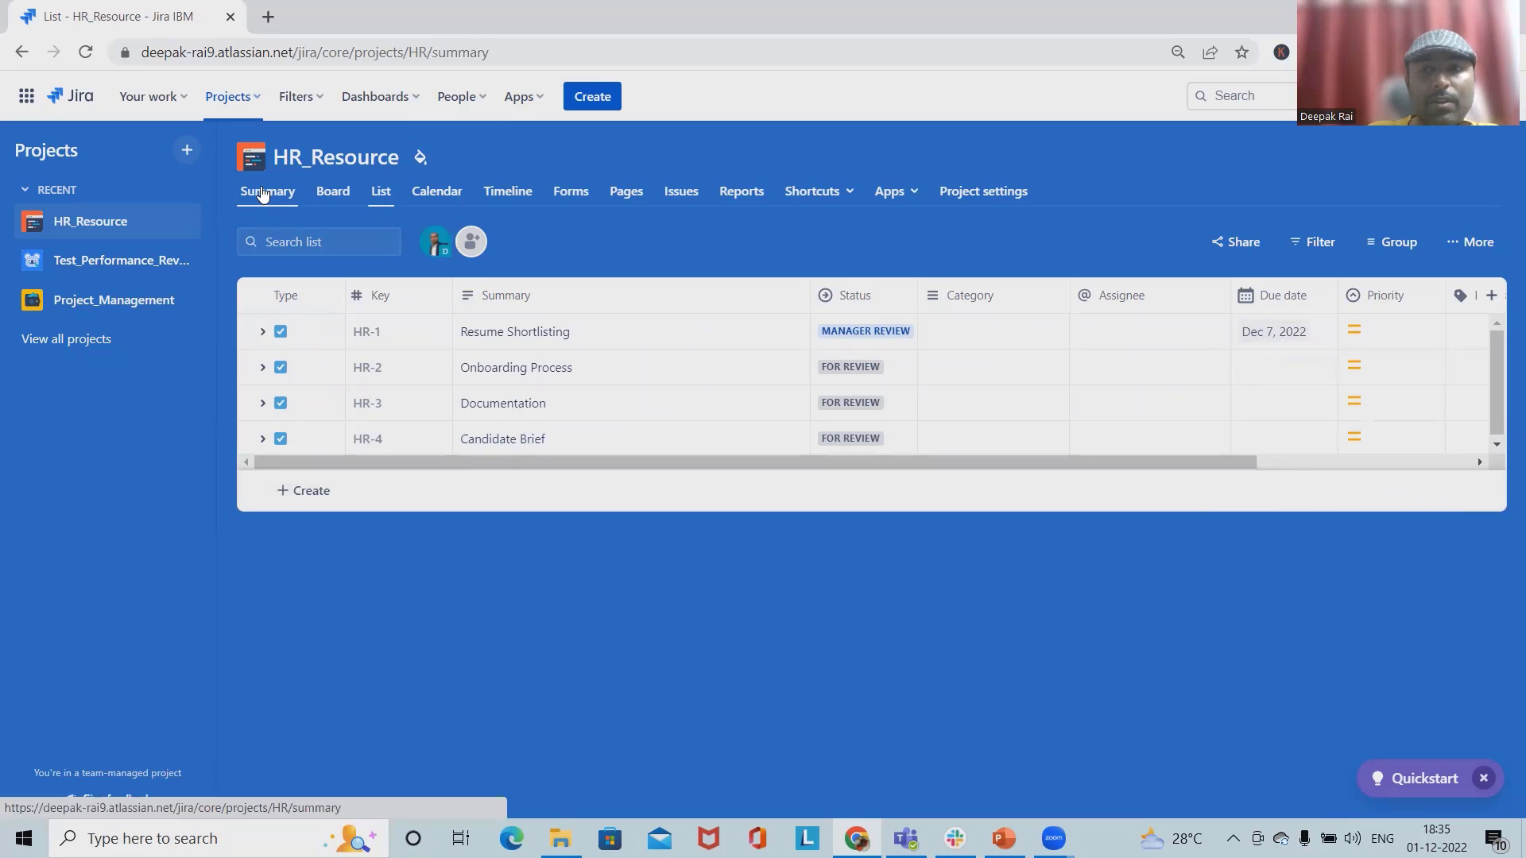
click(263, 193)
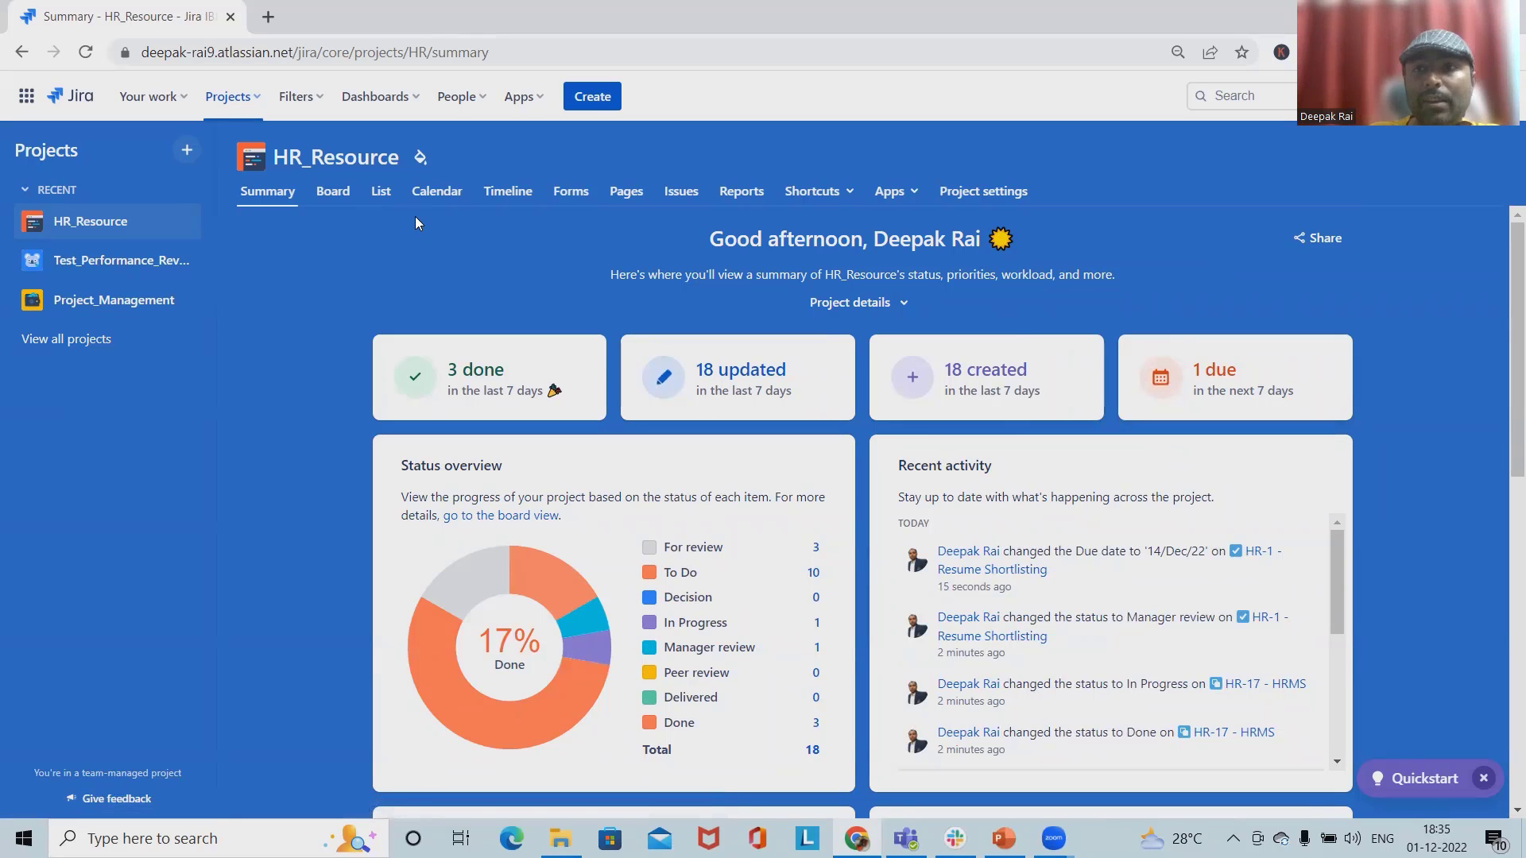
Look over the Calendar and Forms pages, then open the full HR_Resource issue list
click(435, 194)
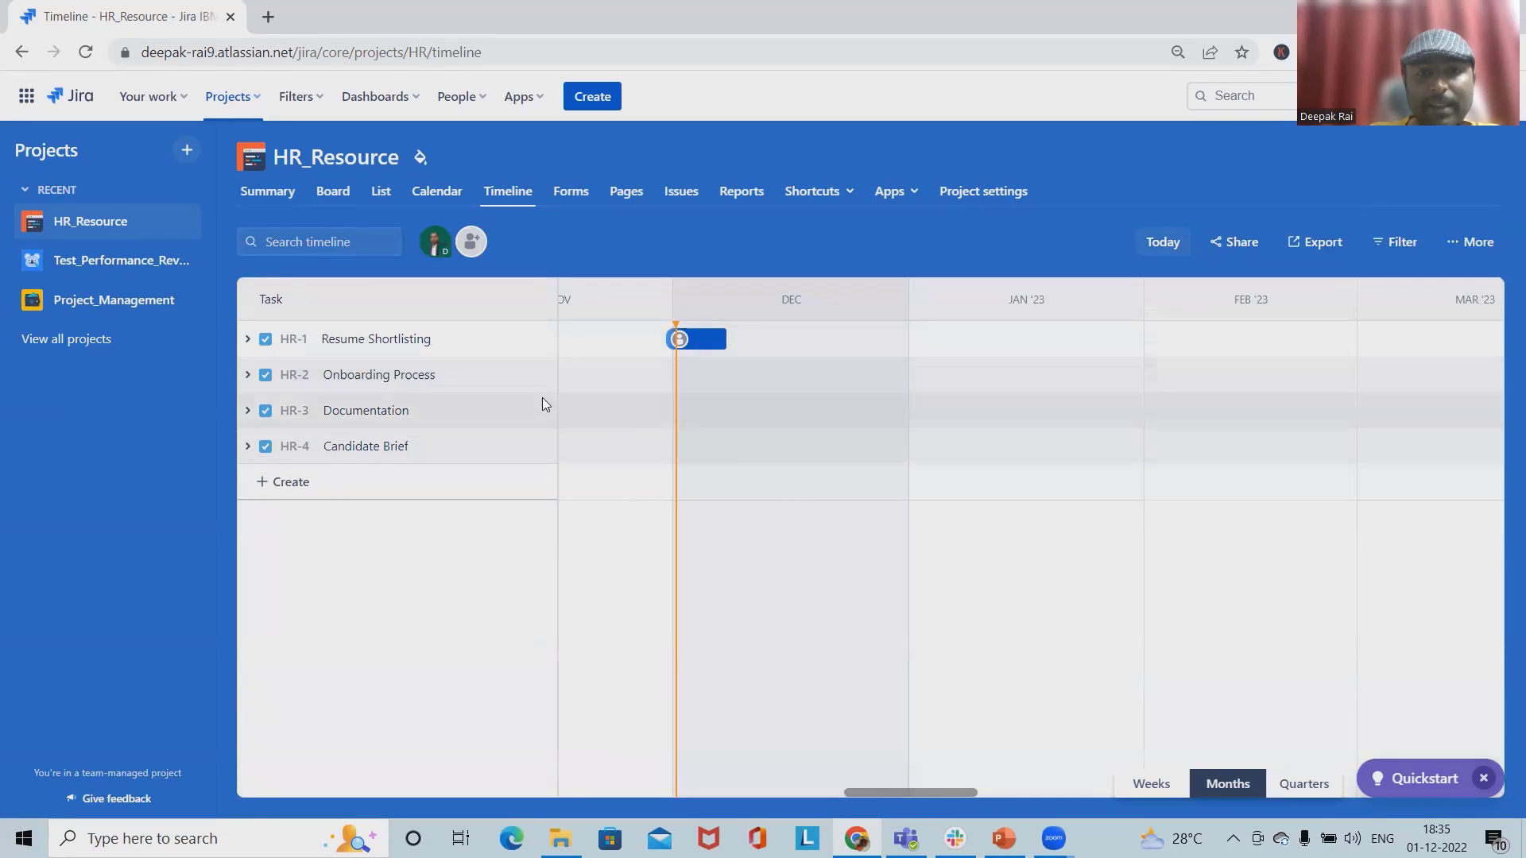
mouse_move(815, 375)
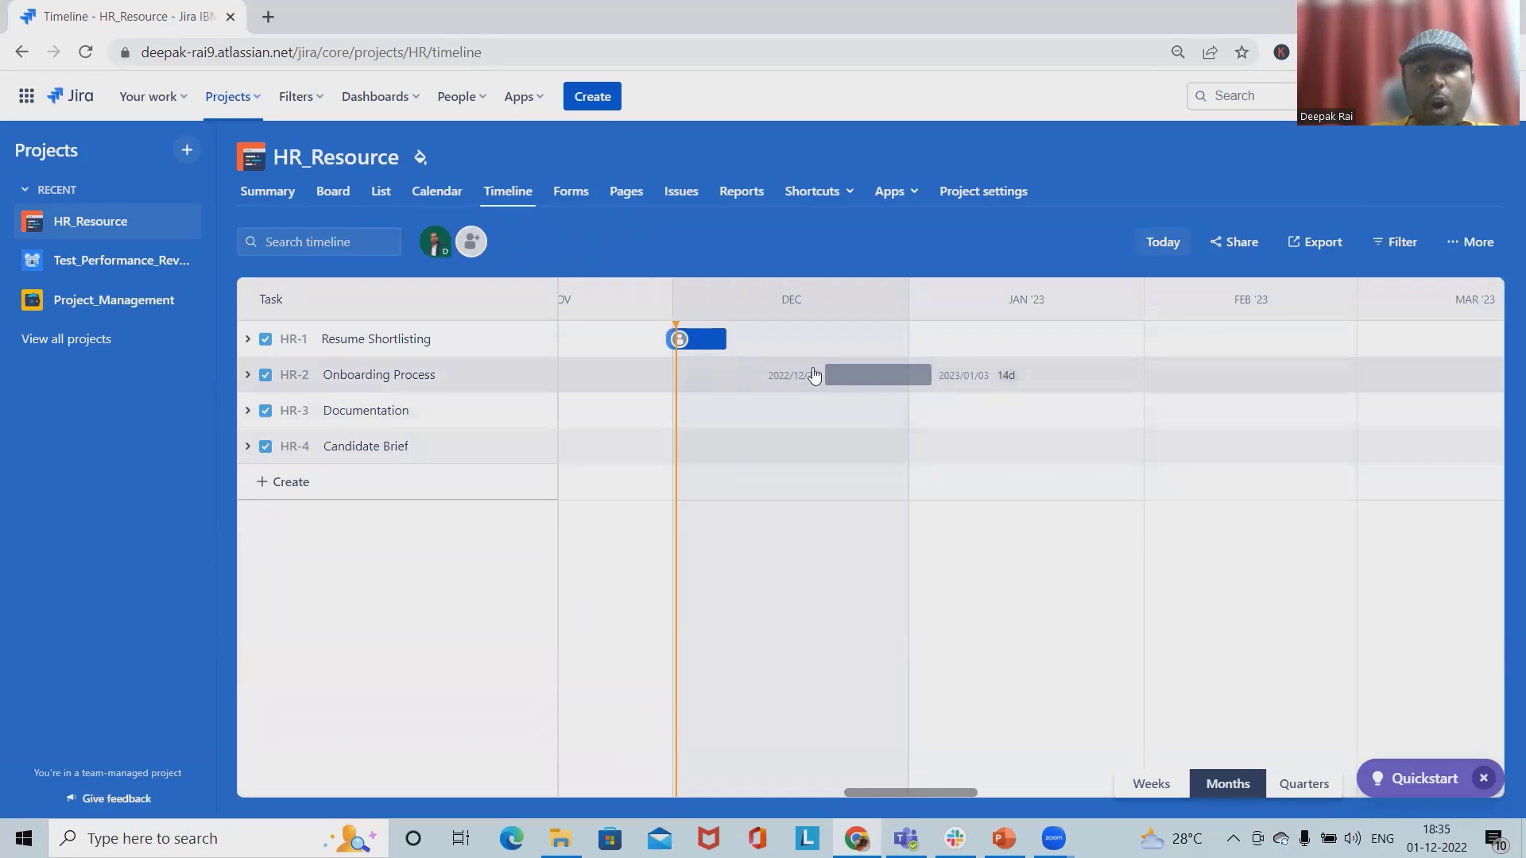
click(570, 191)
scroll(872, 687, down, 1)
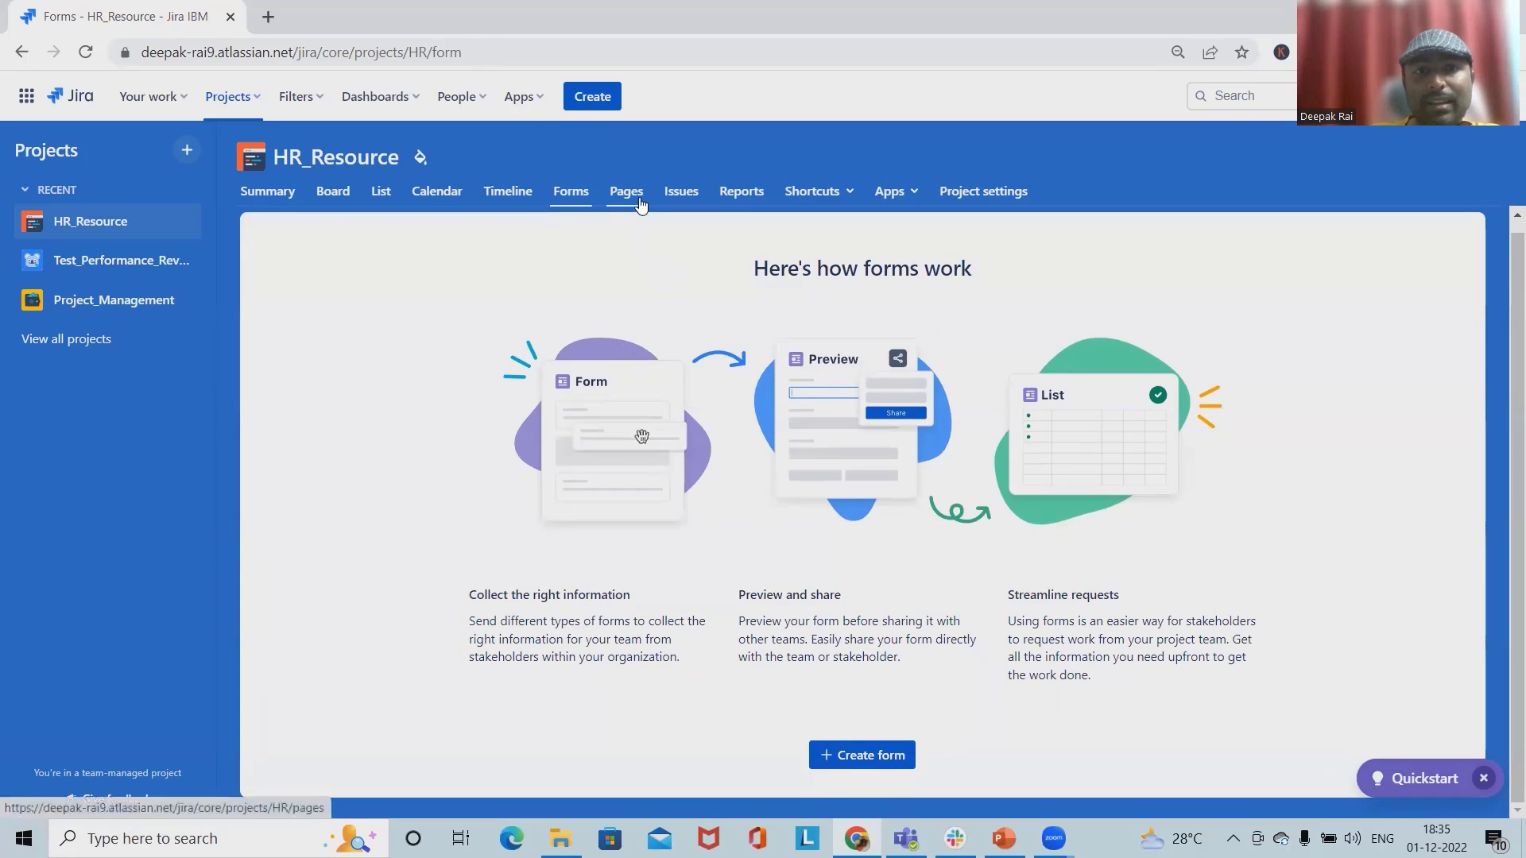
click(681, 191)
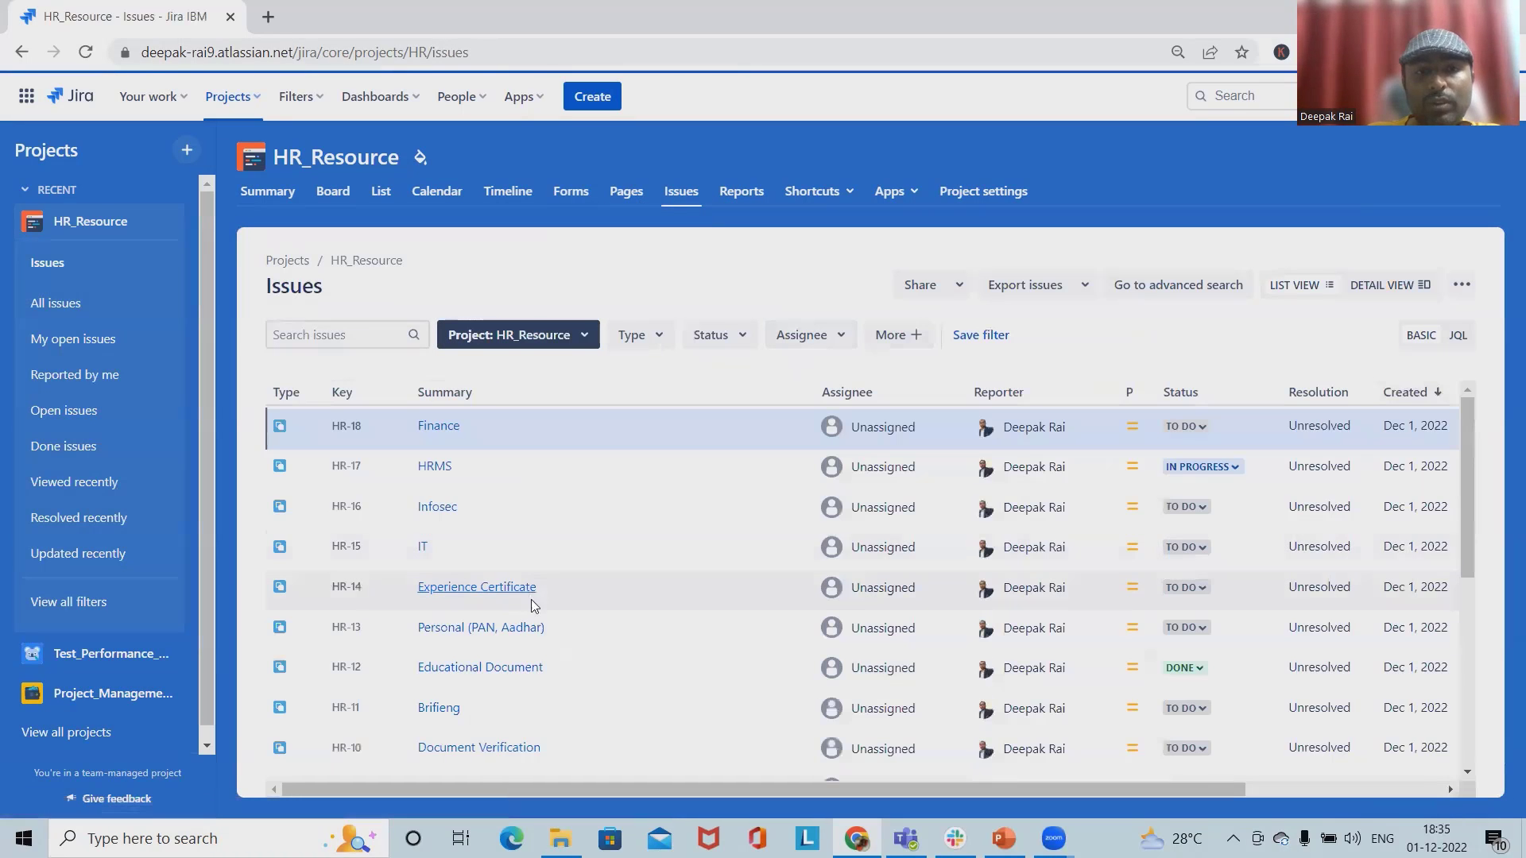
scroll(532, 605, down, 3)
scroll(697, 571, down, 3)
scroll(625, 674, up, 5)
scroll(626, 674, down, 5)
scroll(629, 677, down, 1)
scroll(606, 645, up, 5)
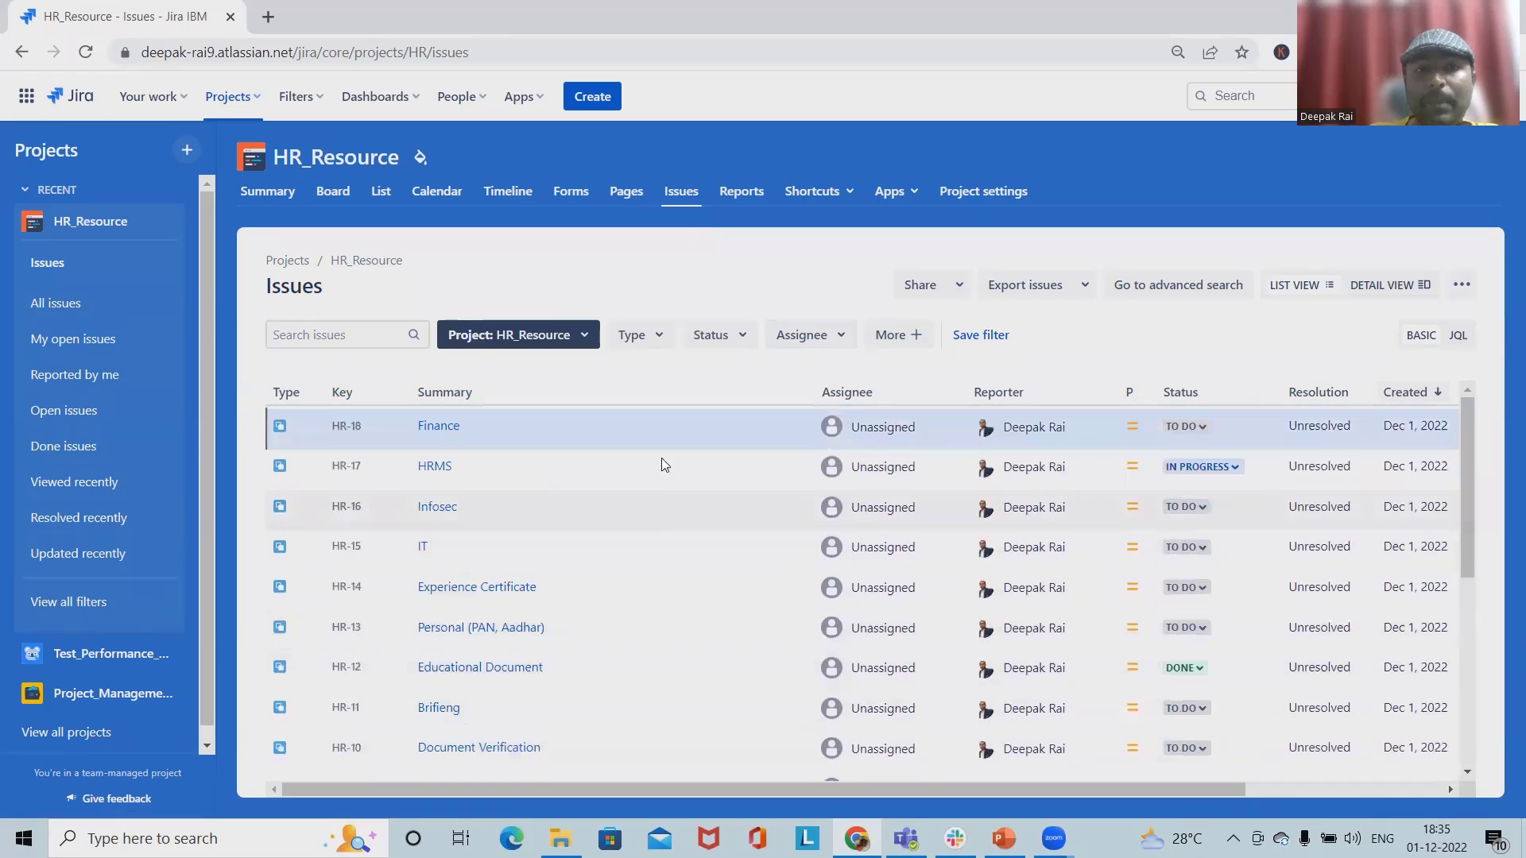
Look over the Export issues format options, then dismiss the dropdown
click(1077, 290)
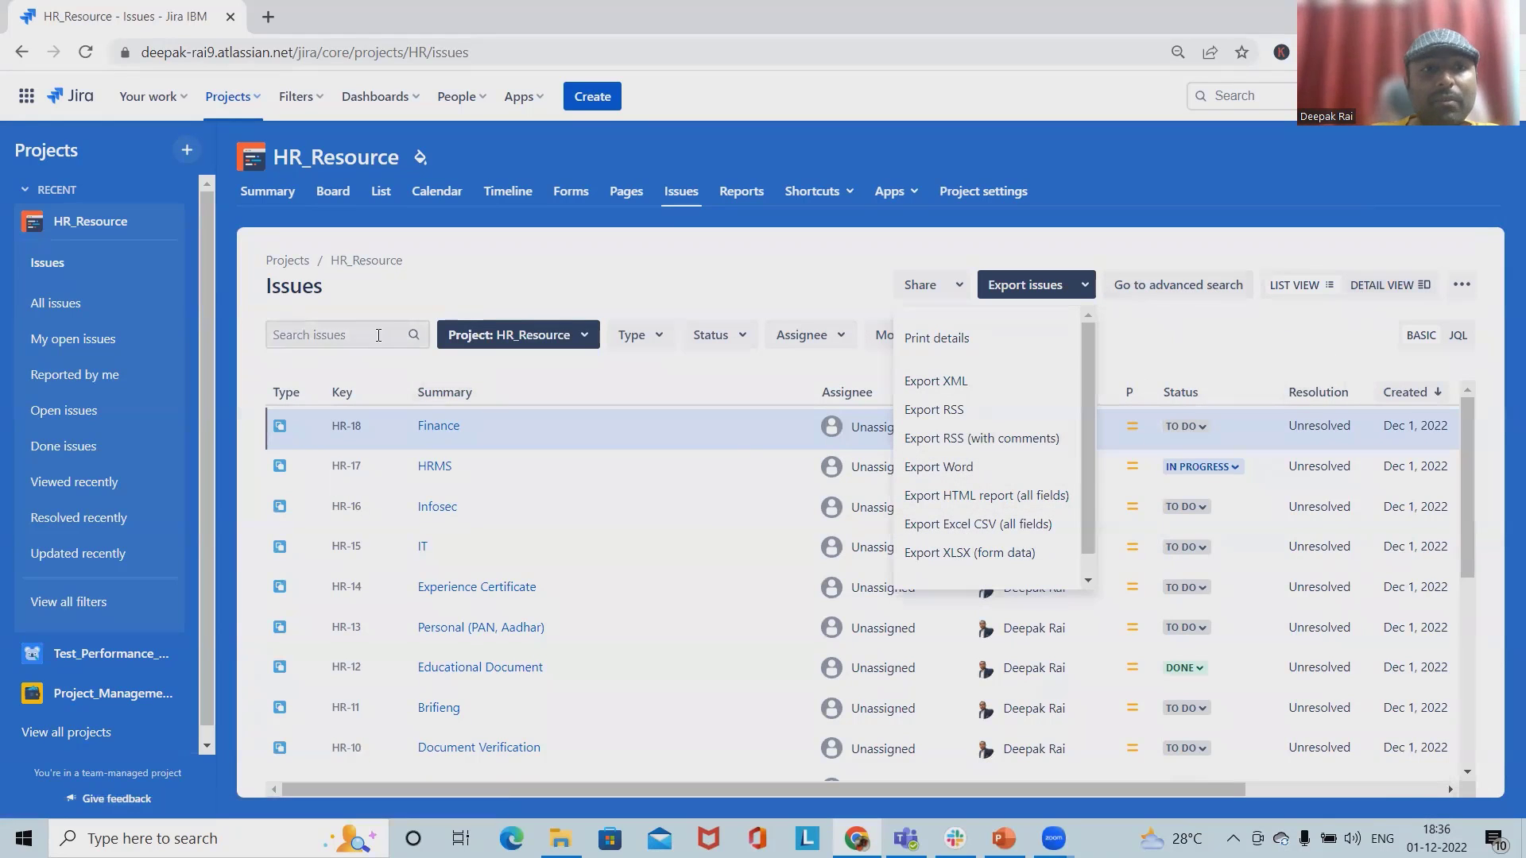
click(690, 268)
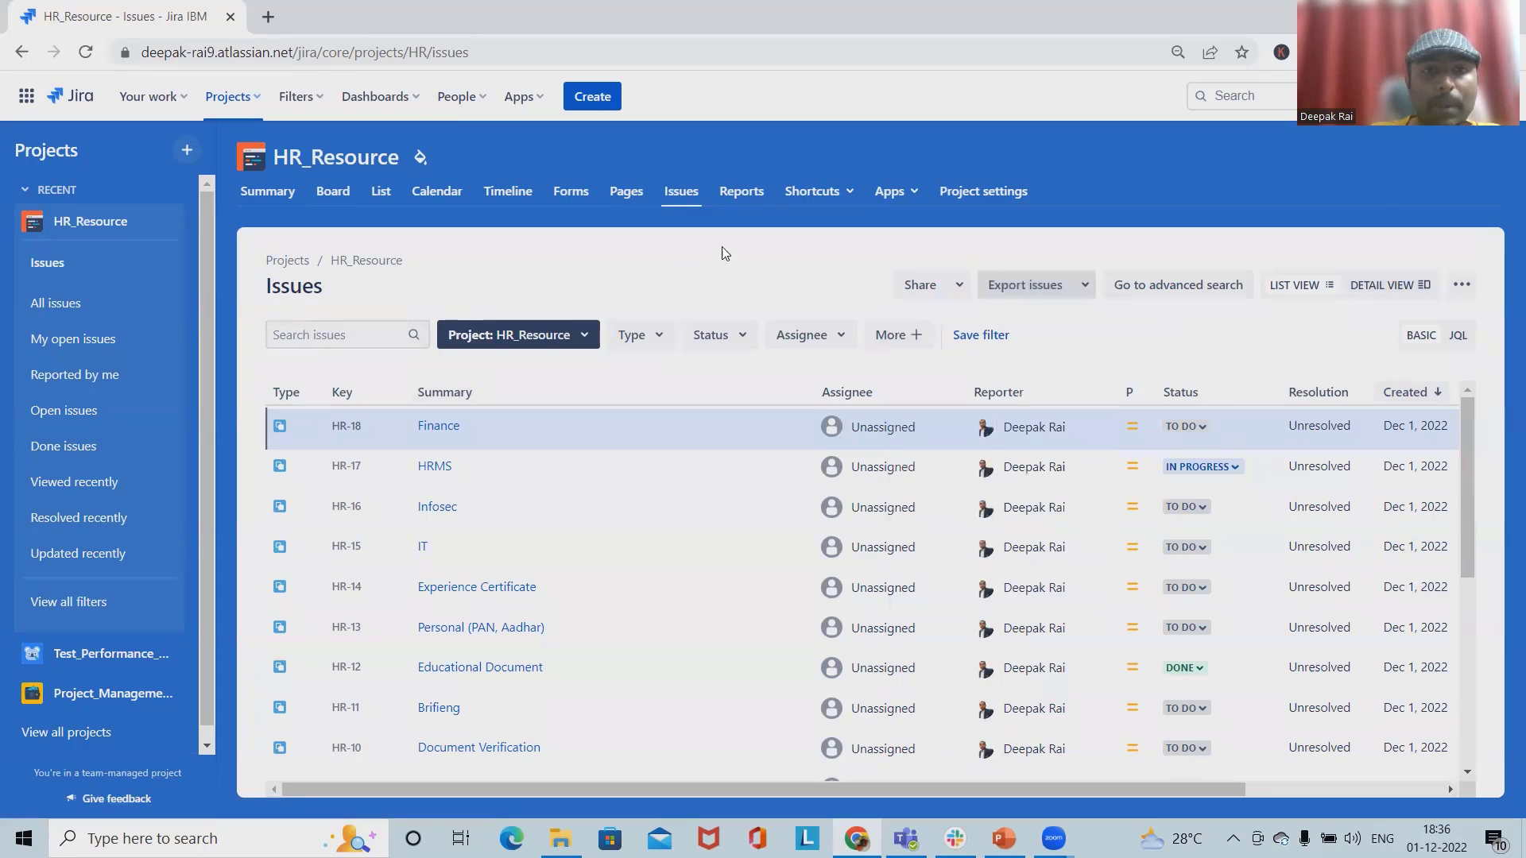
Browse the Reports page, then view the Project settings details and its extra actions menu
click(757, 195)
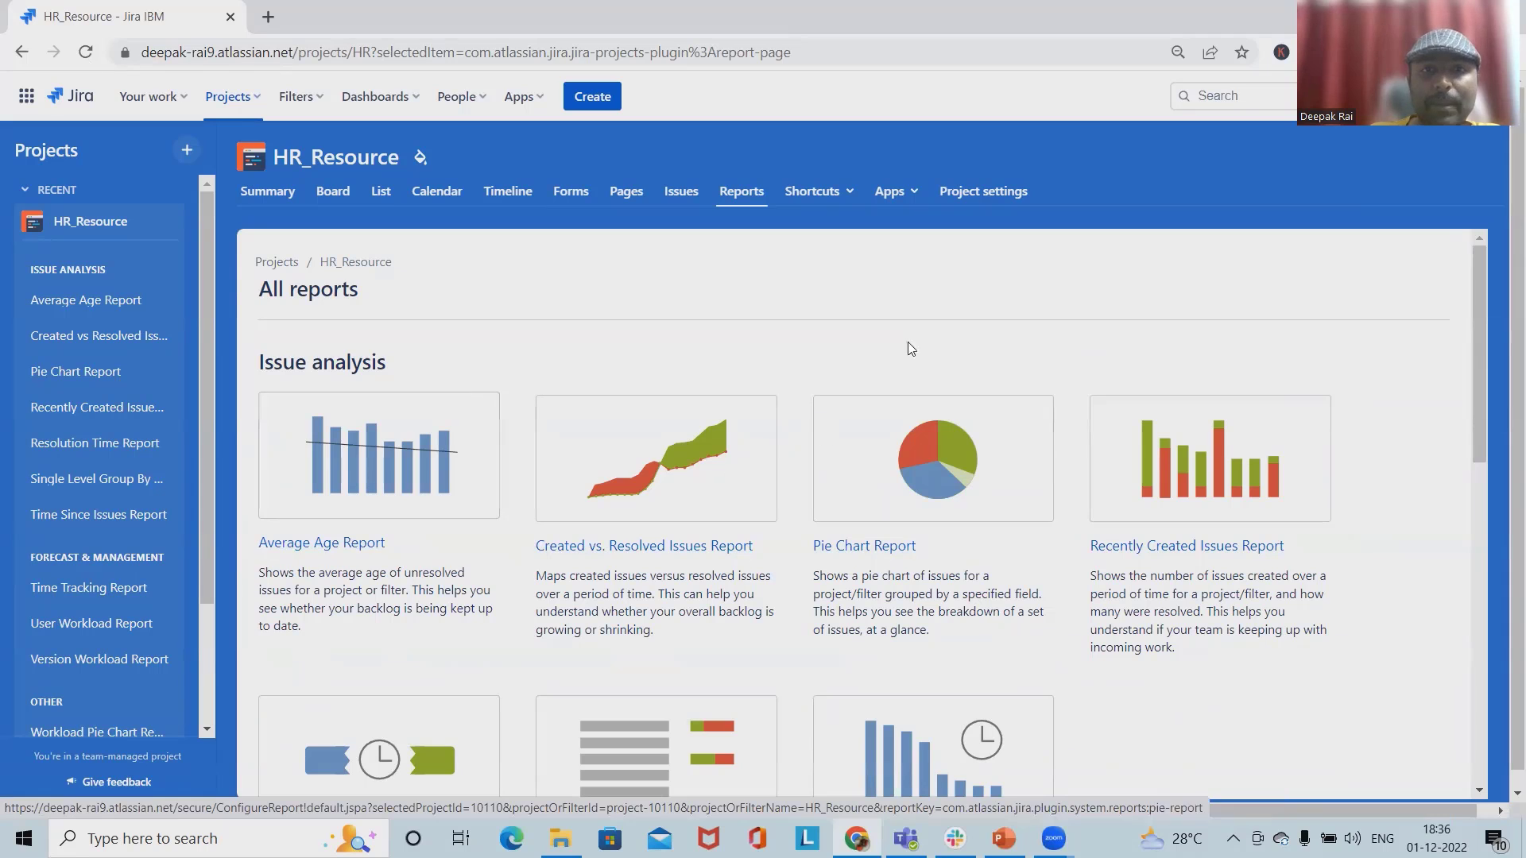
scroll(783, 437, down, 3)
scroll(811, 466, down, 3)
scroll(858, 509, up, 6)
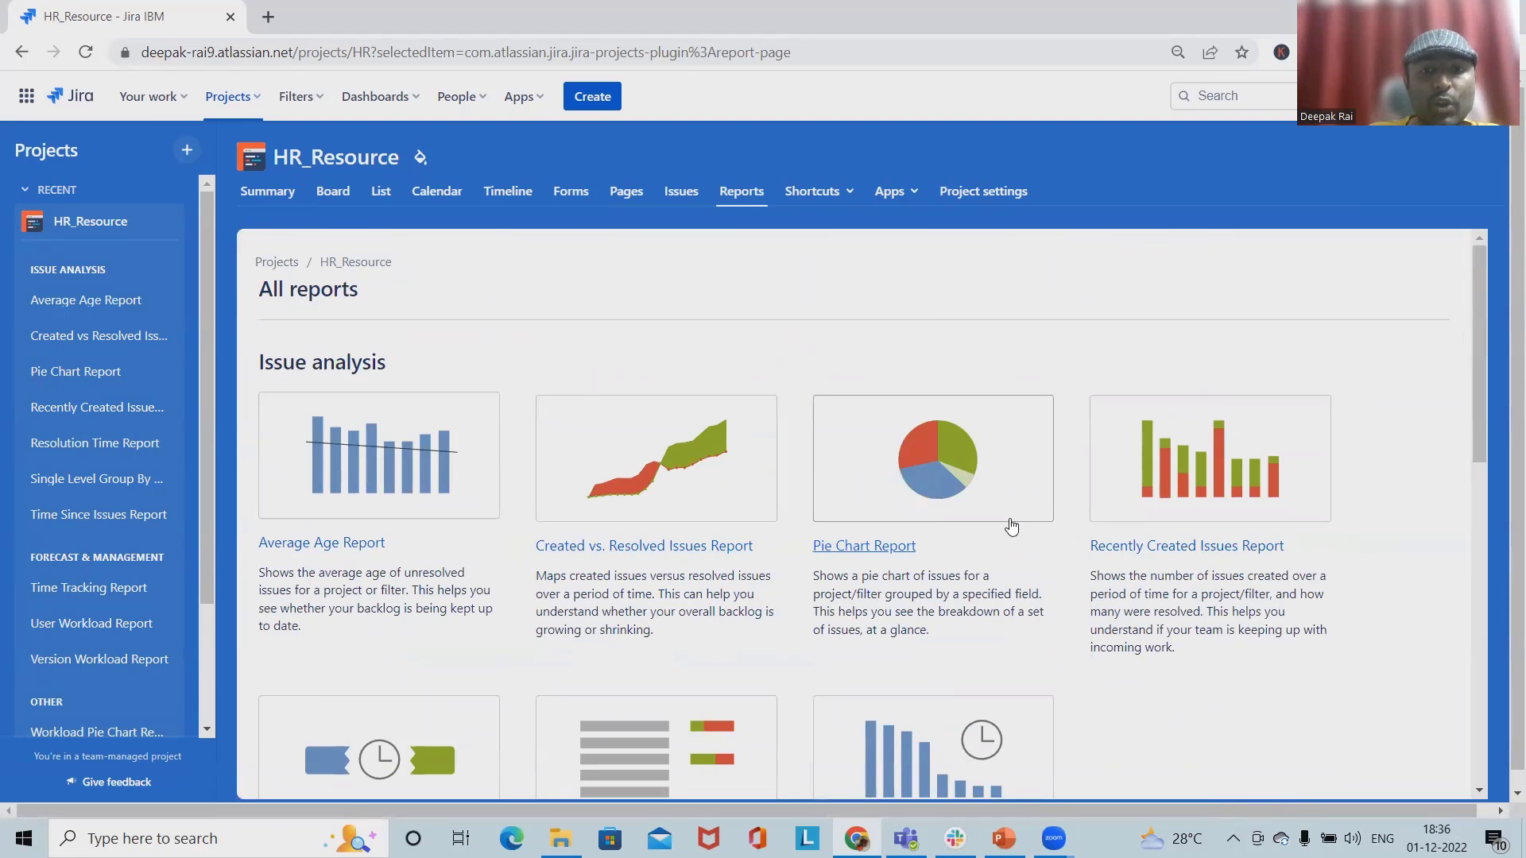
click(971, 190)
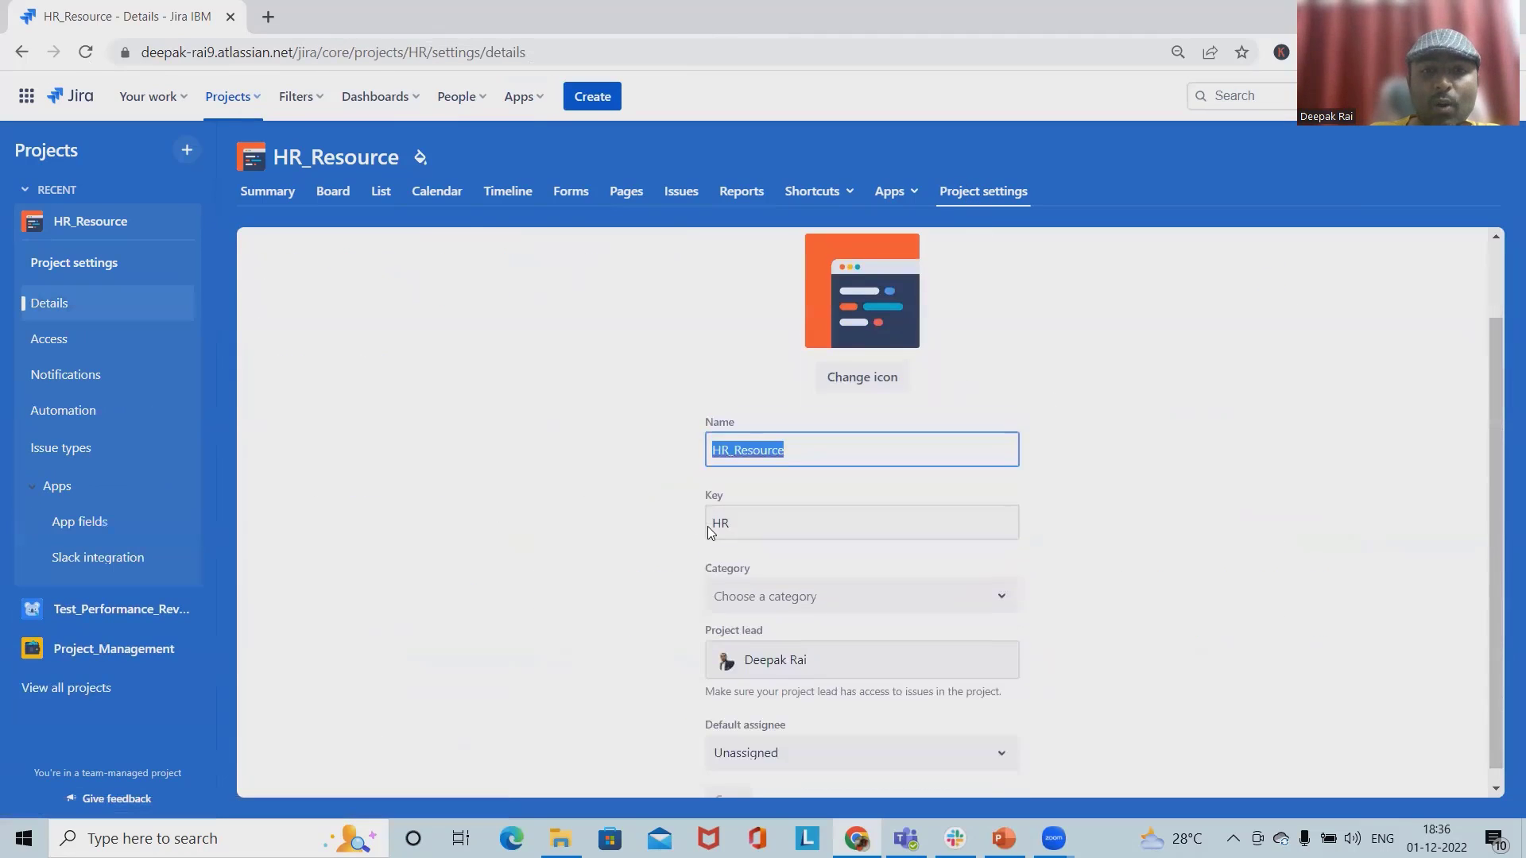
click(1274, 295)
click(265, 192)
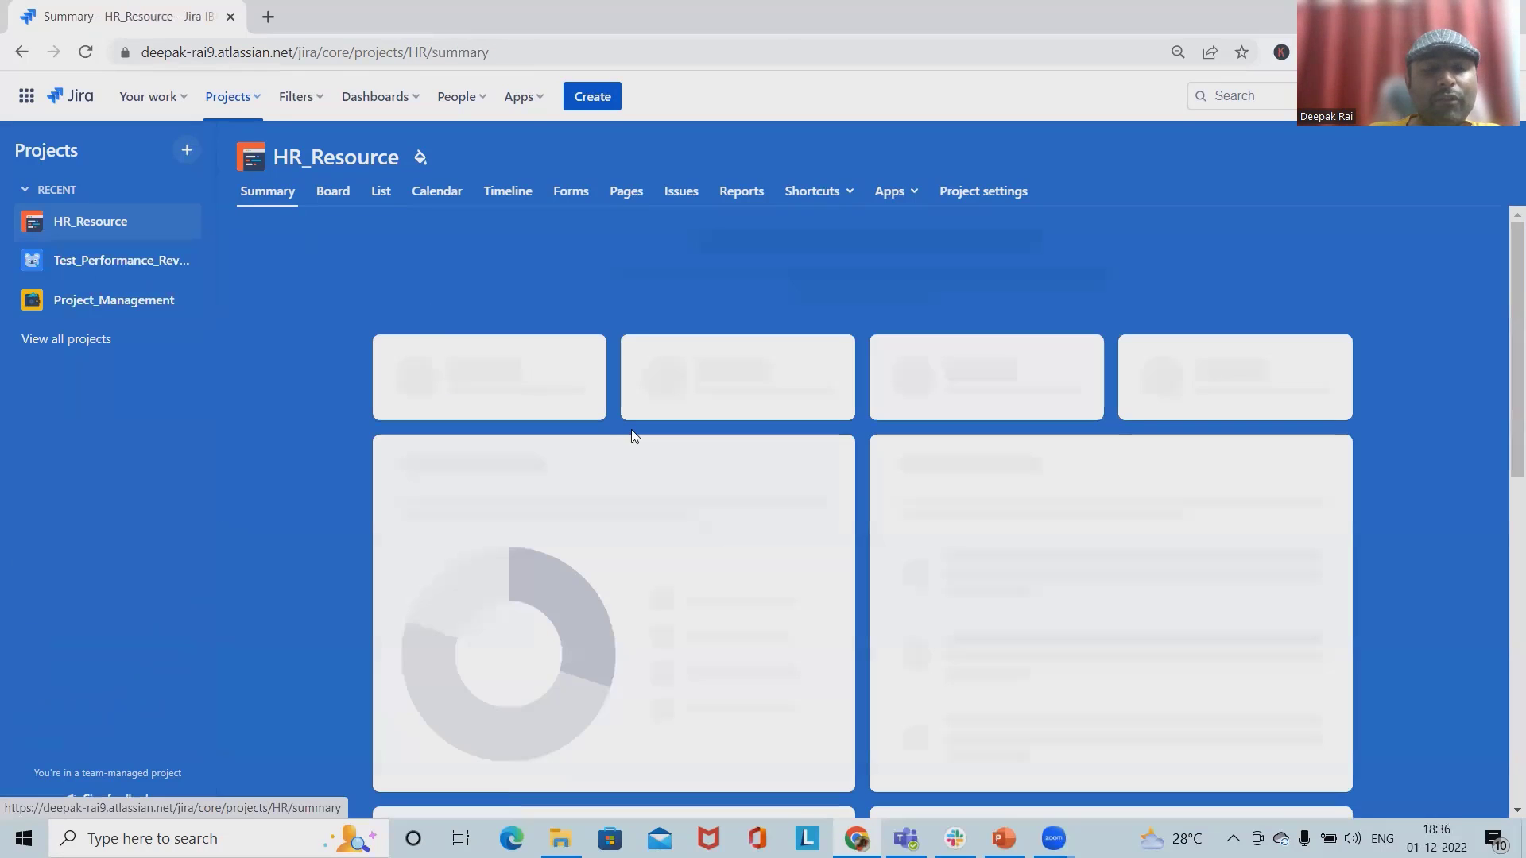
scroll(537, 669, down, 4)
scroll(701, 587, up, 2)
scroll(423, 585, up, 2)
scroll(424, 586, down, 3)
scroll(439, 540, up, 3)
scroll(449, 538, down, 4)
scroll(482, 525, down, 2)
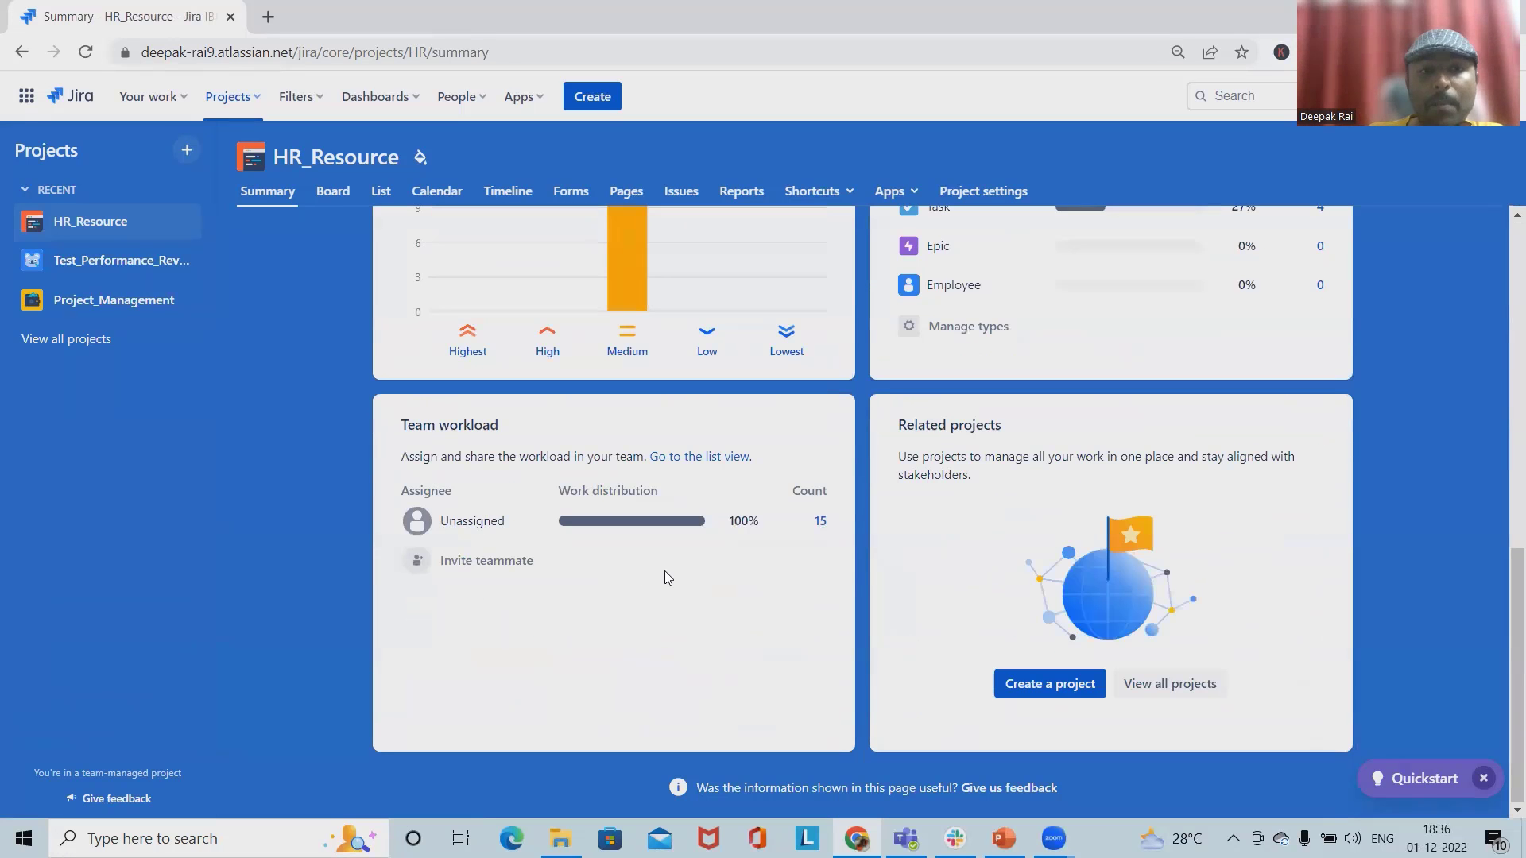
scroll(664, 572, up, 5)
scroll(545, 571, down, 1)
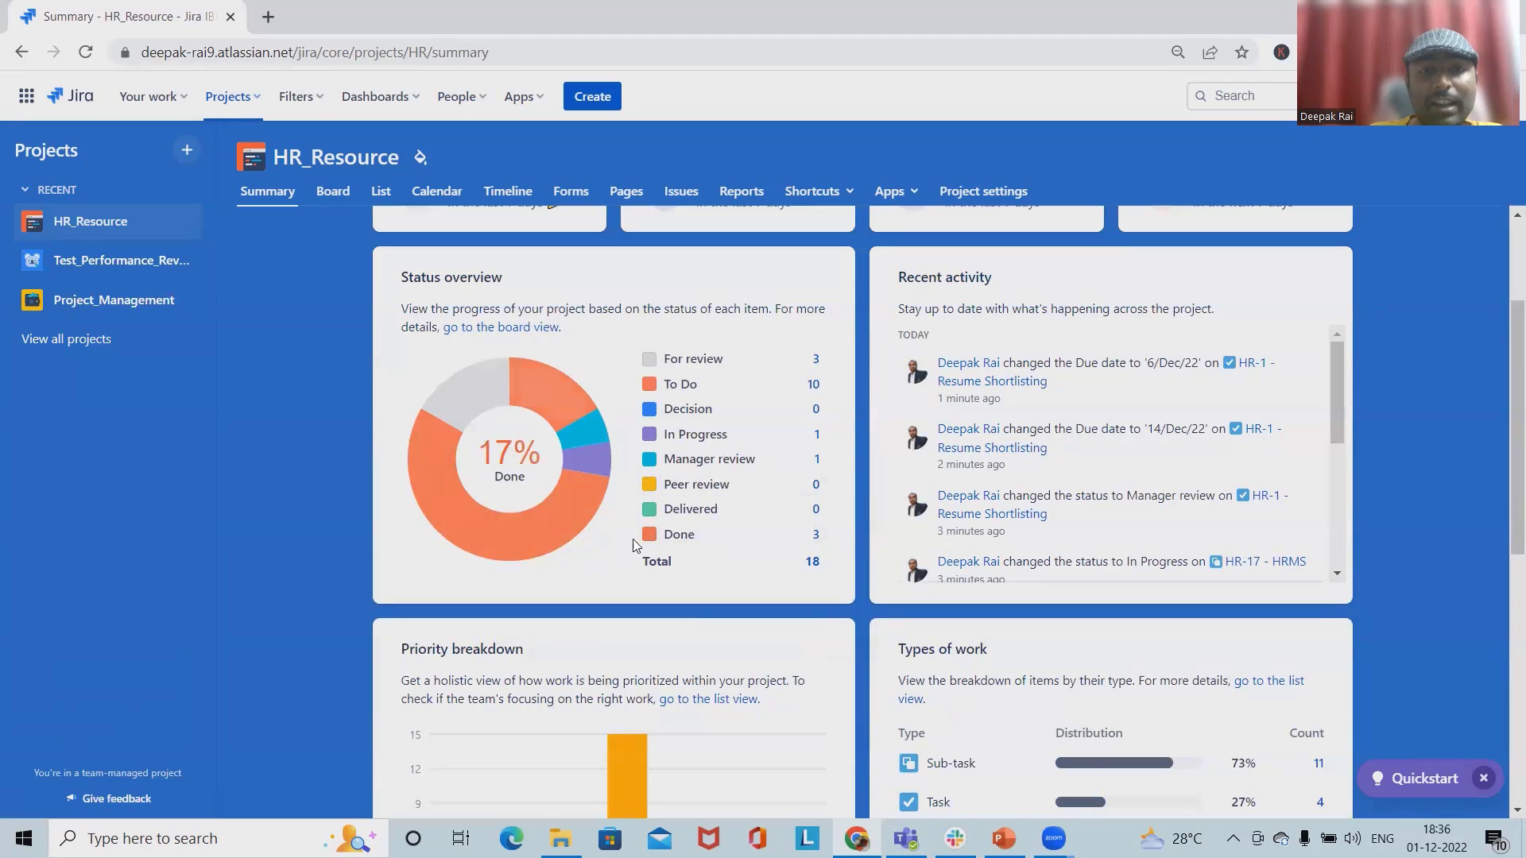
scroll(554, 547, up, 2)
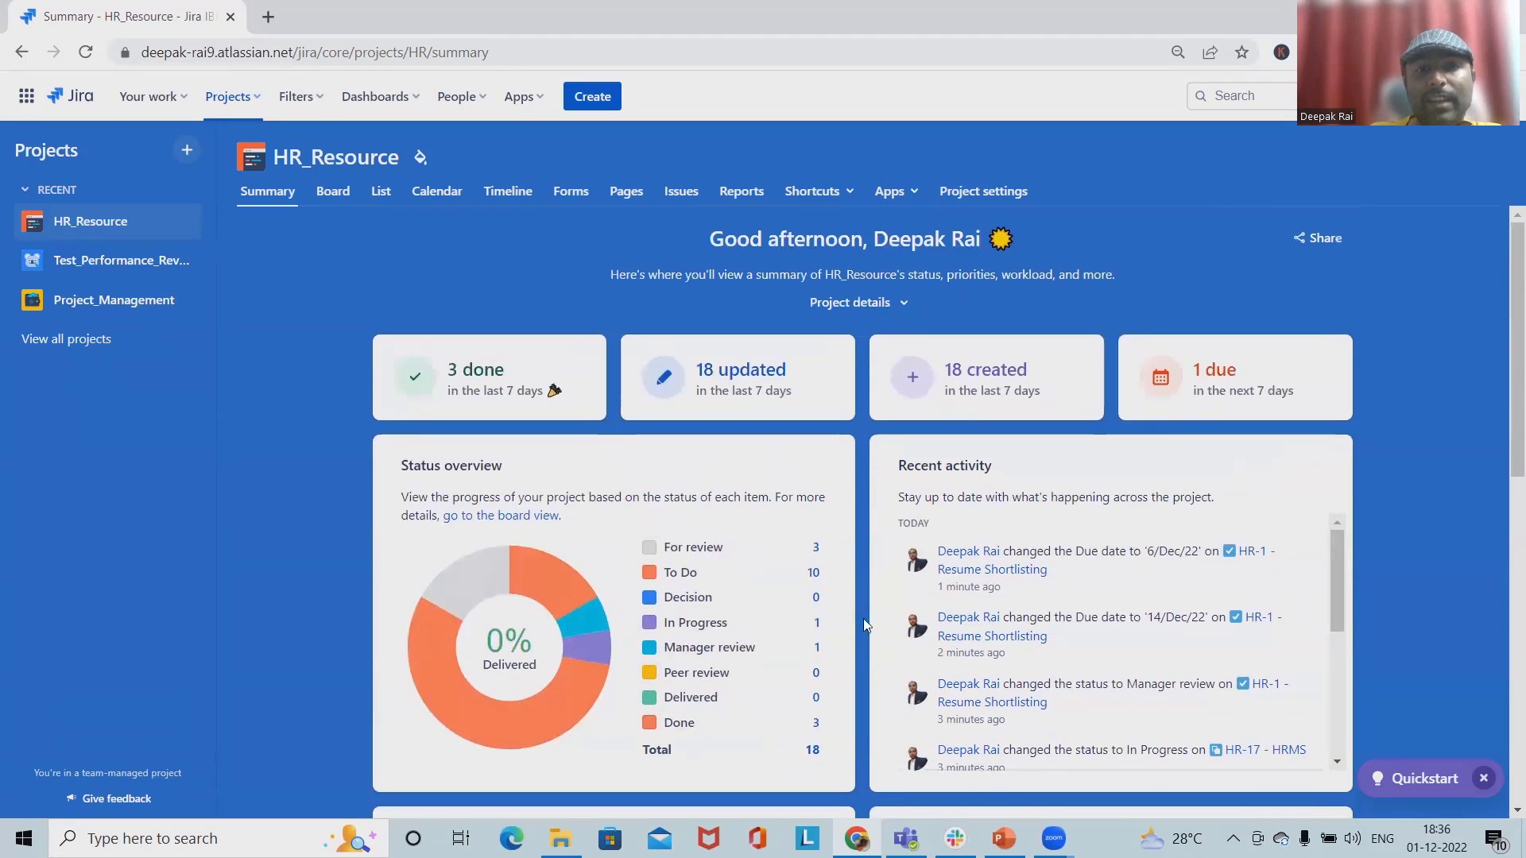